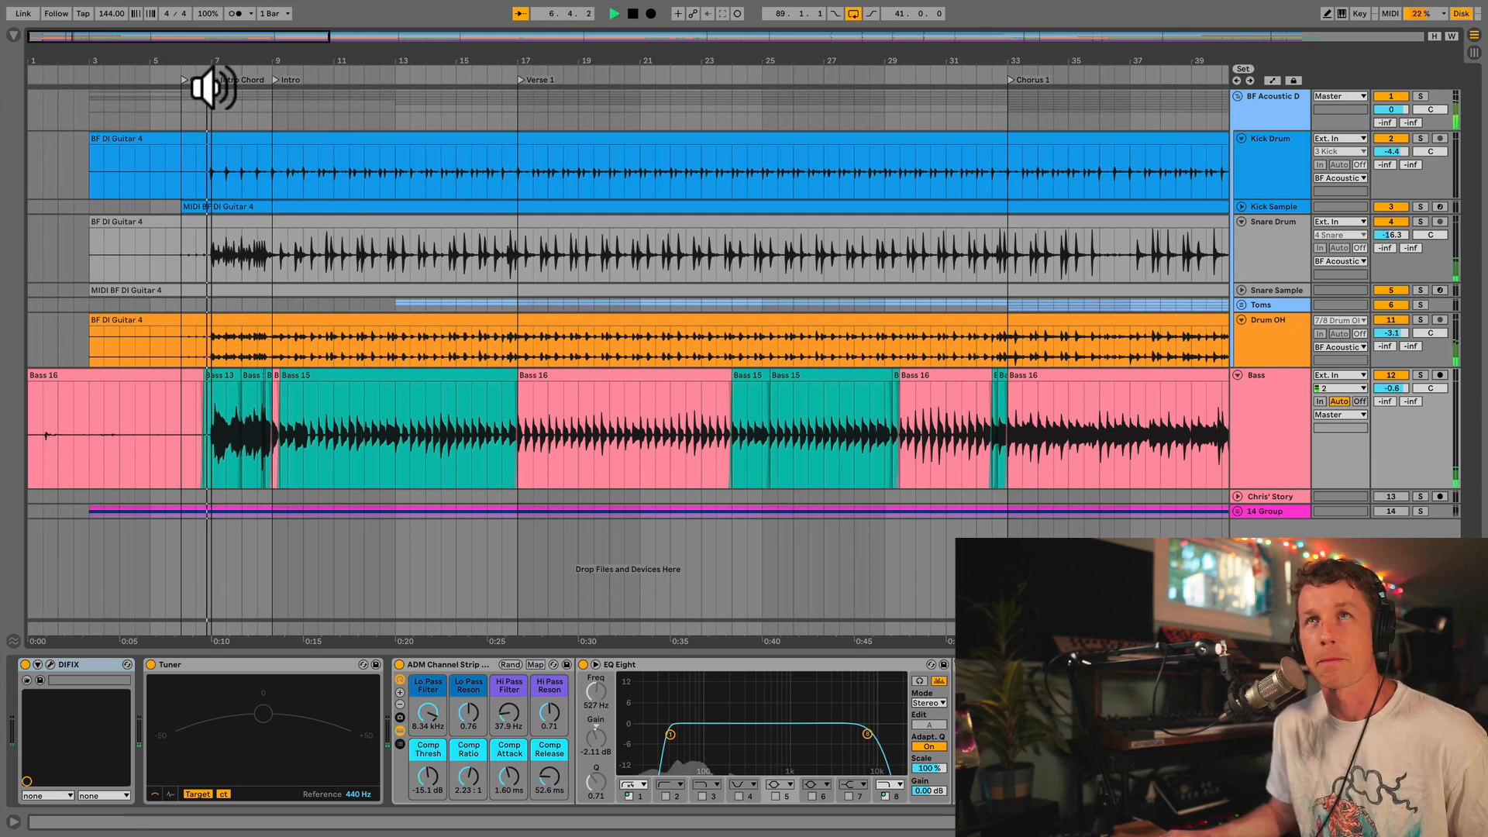
Step: Play the arrangement into Verse 1 with the view following the playhead, and solo the Bass track
key("space")
left_click(445, 195)
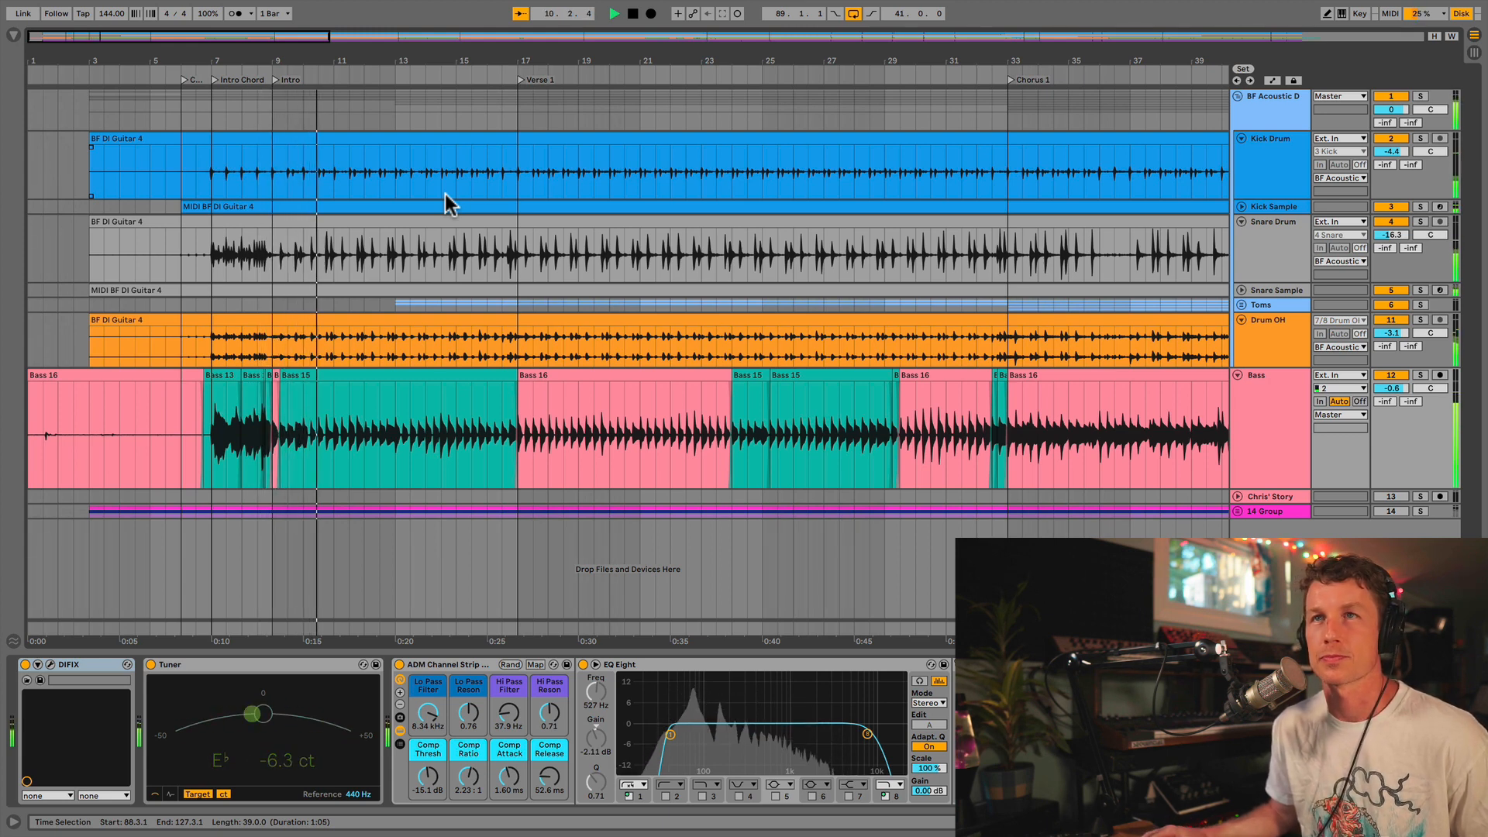
left_click(465, 392)
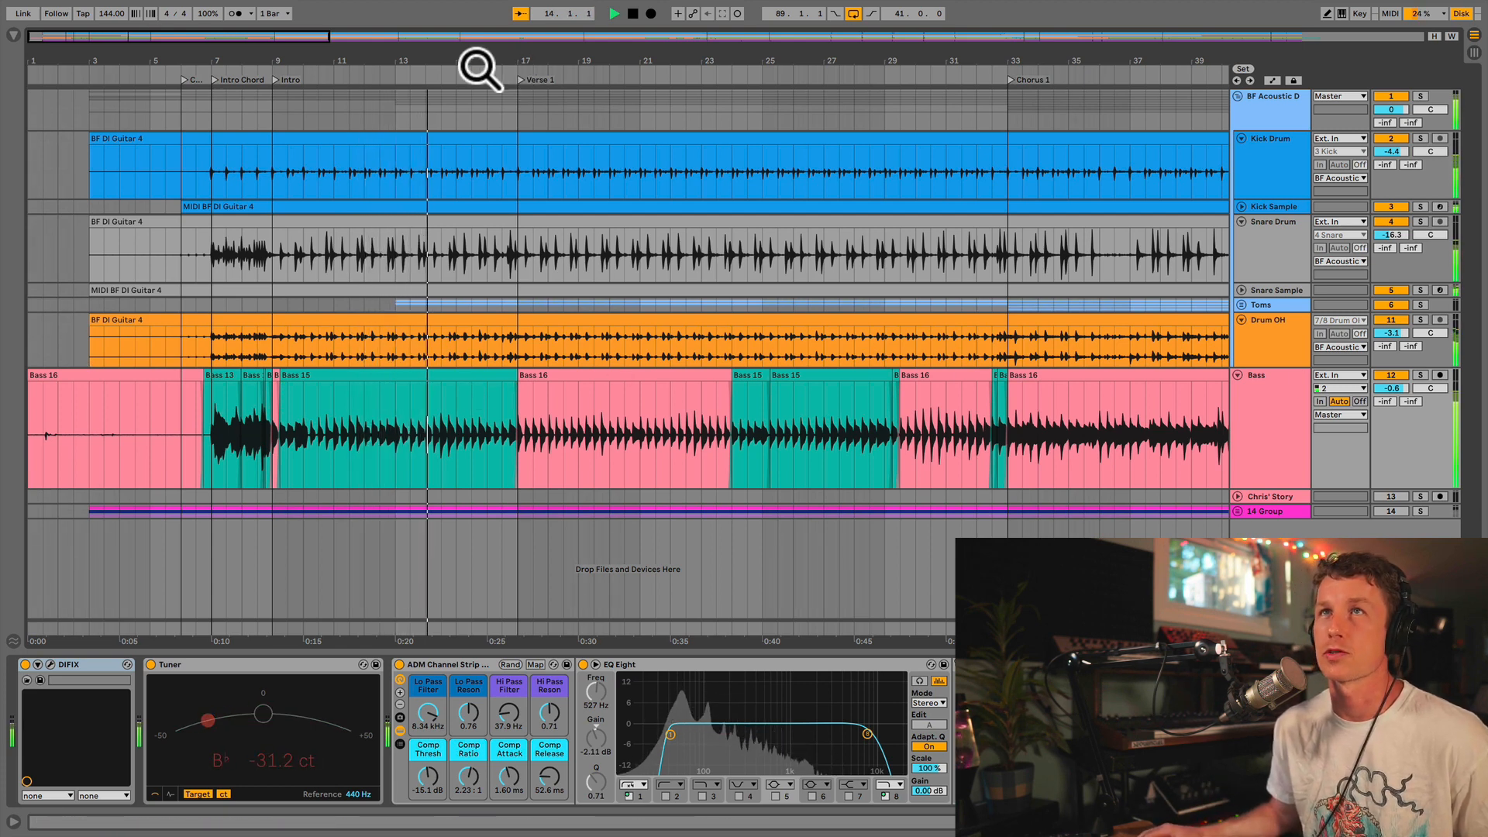
left_click_drag(469, 63, 491, 45)
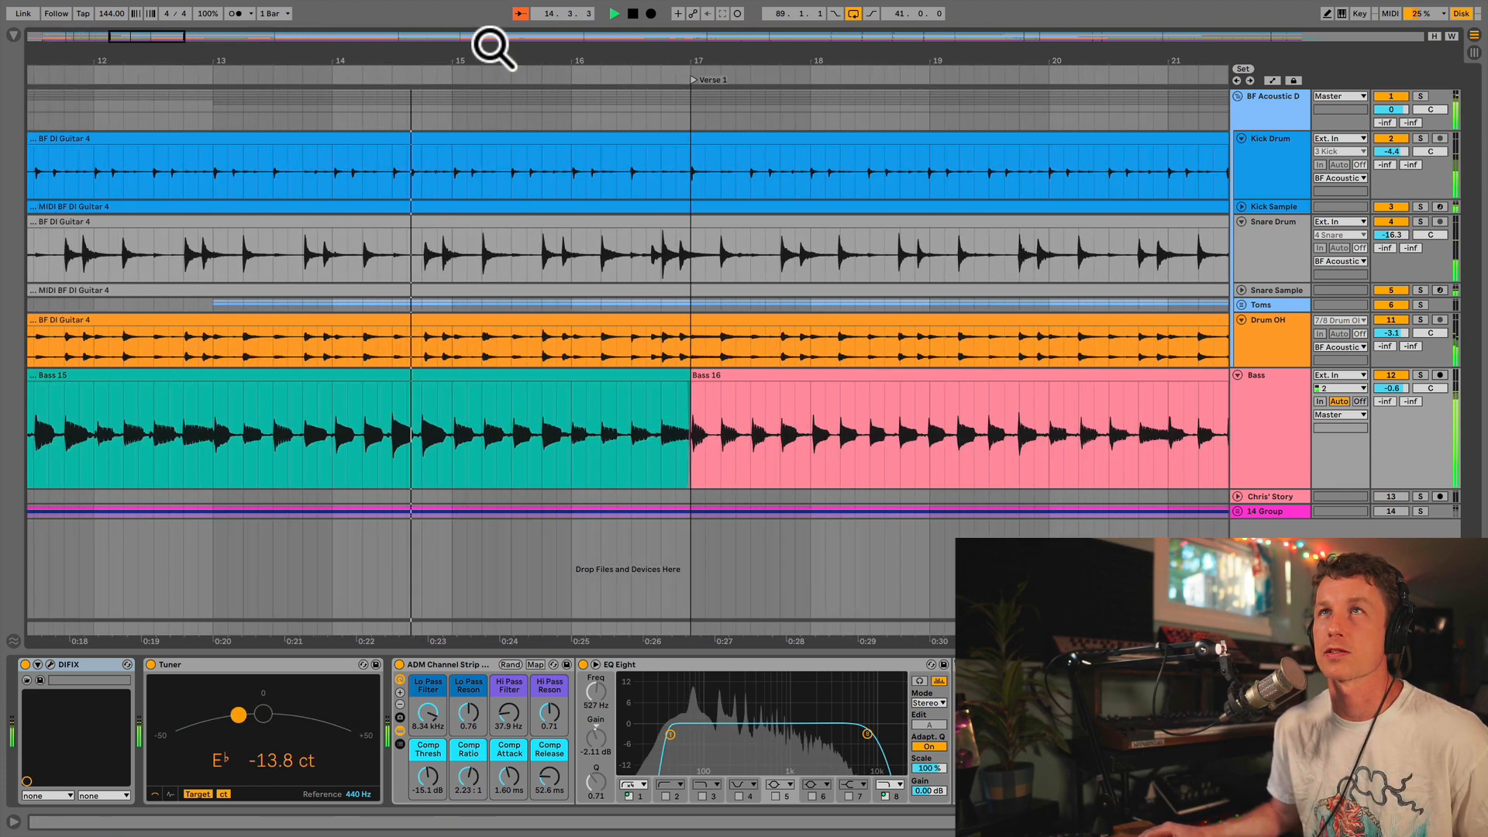
left_click(520, 14)
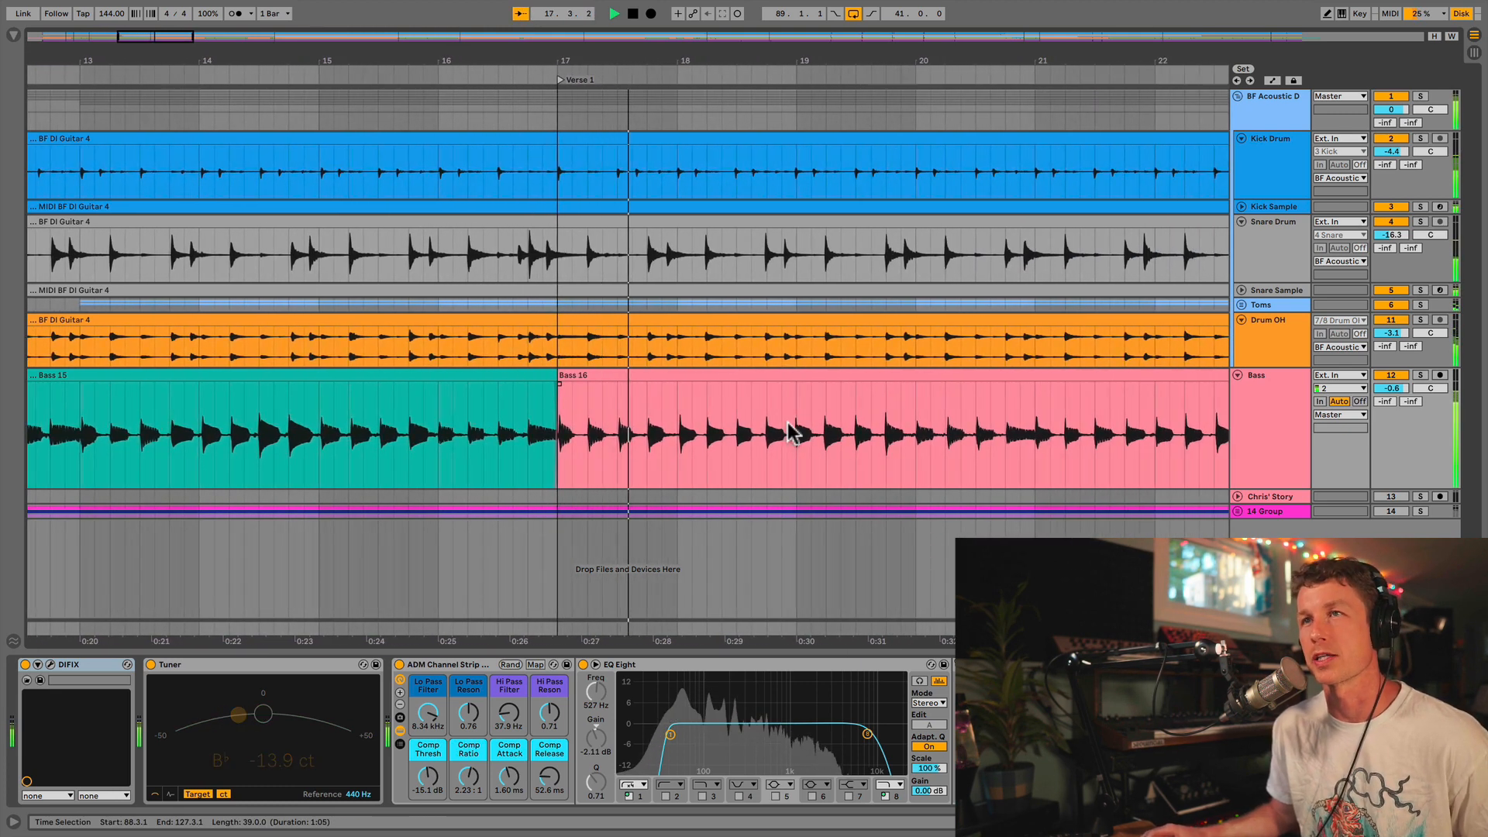
left_click(1421, 376)
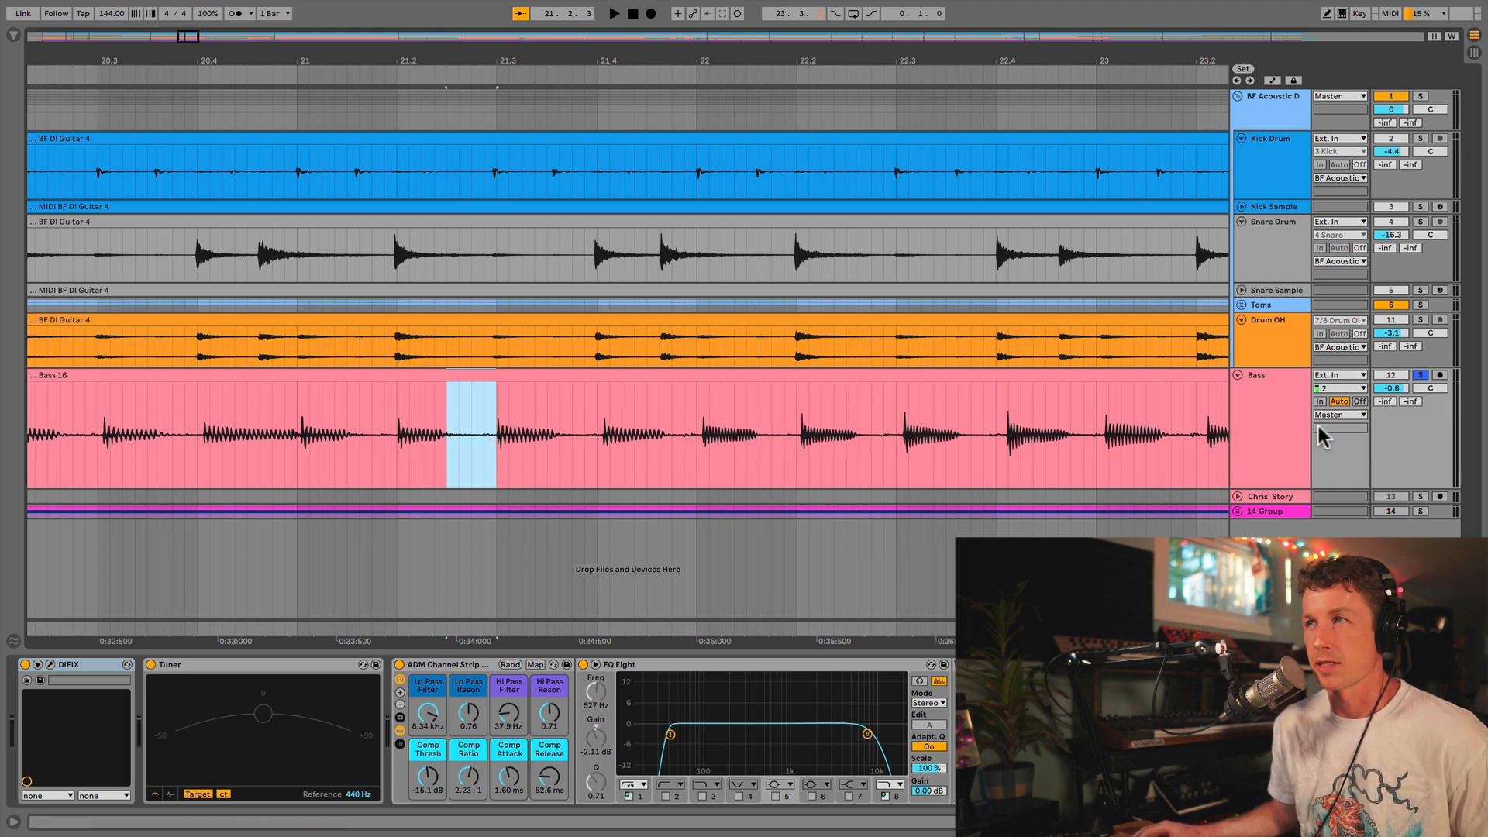
Step: Insert an audio track below Bass and copy the quiet gap from 21.2.3 to 21.3.1 of the Bass 16 clip into it
left_click(1293, 421)
key("ctrl+t")
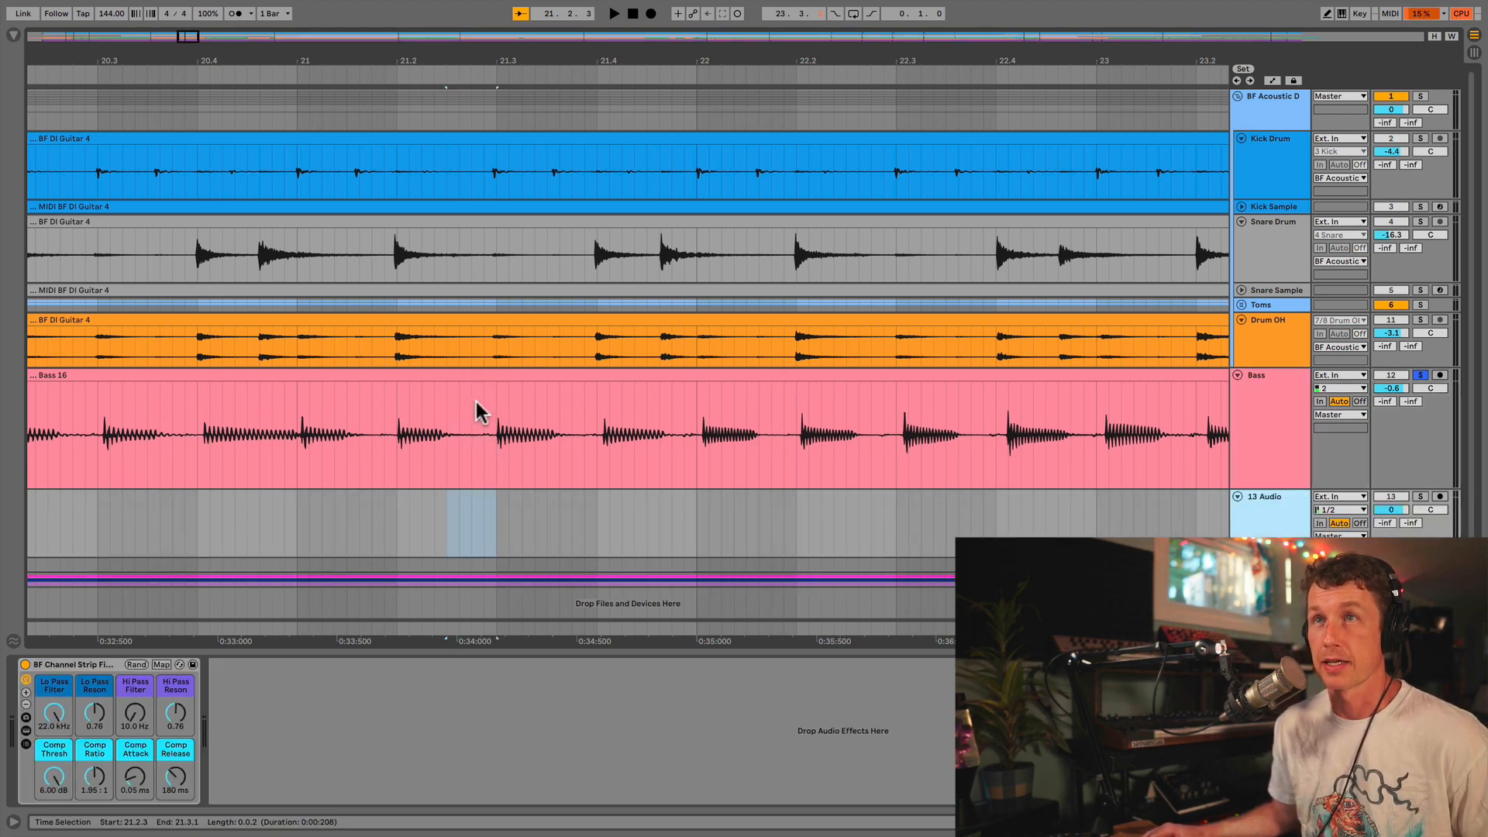
left_click_drag(447, 449, 493, 430)
left_click_drag(473, 377, 480, 496)
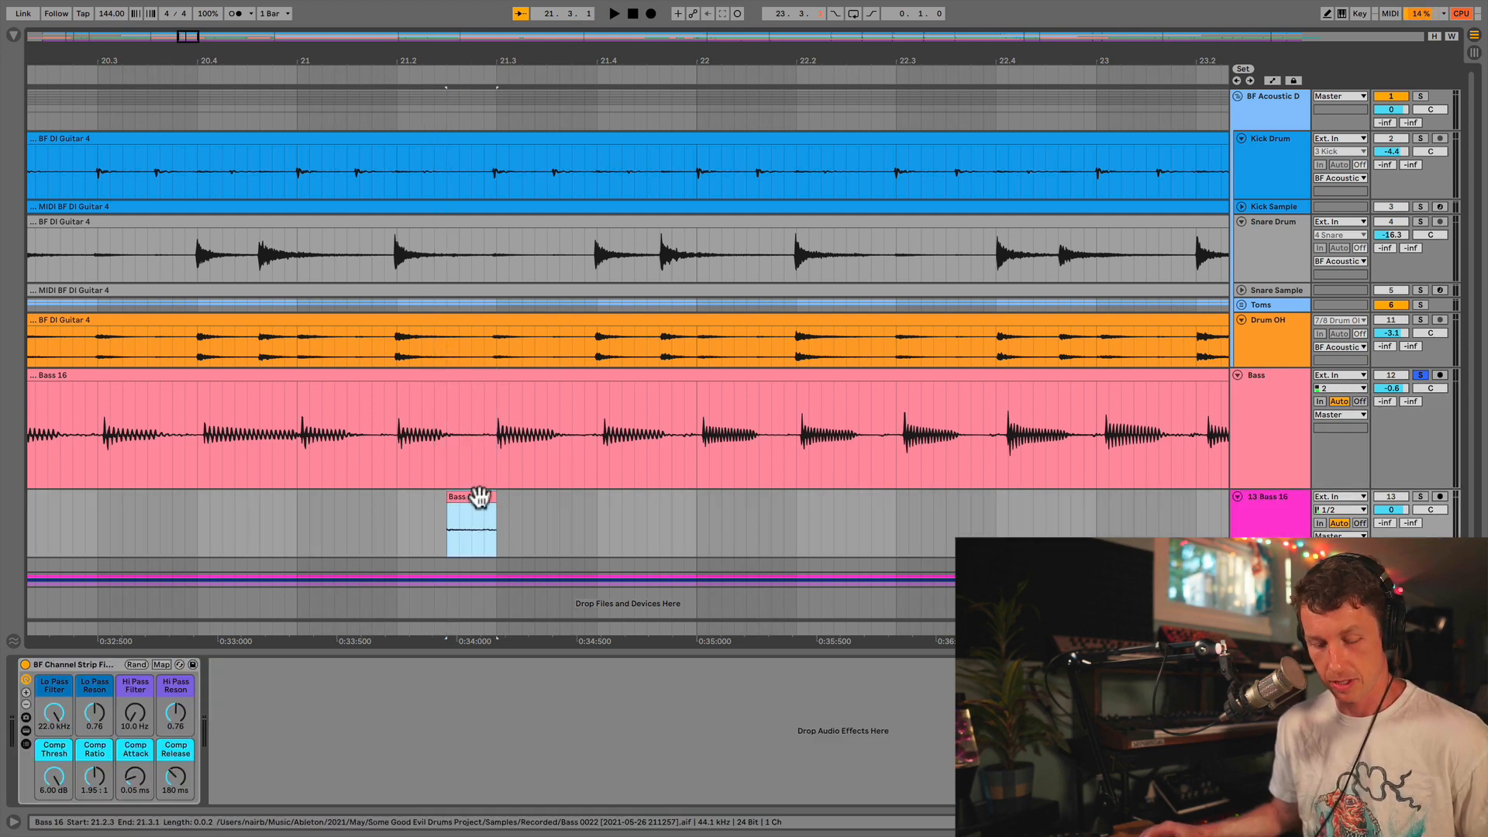
Step: Duplicate the copied noise clip five times in a row on the new track
key("super+d")
key("super+d")
key("super+d")
key("super+d")
key("super+d")
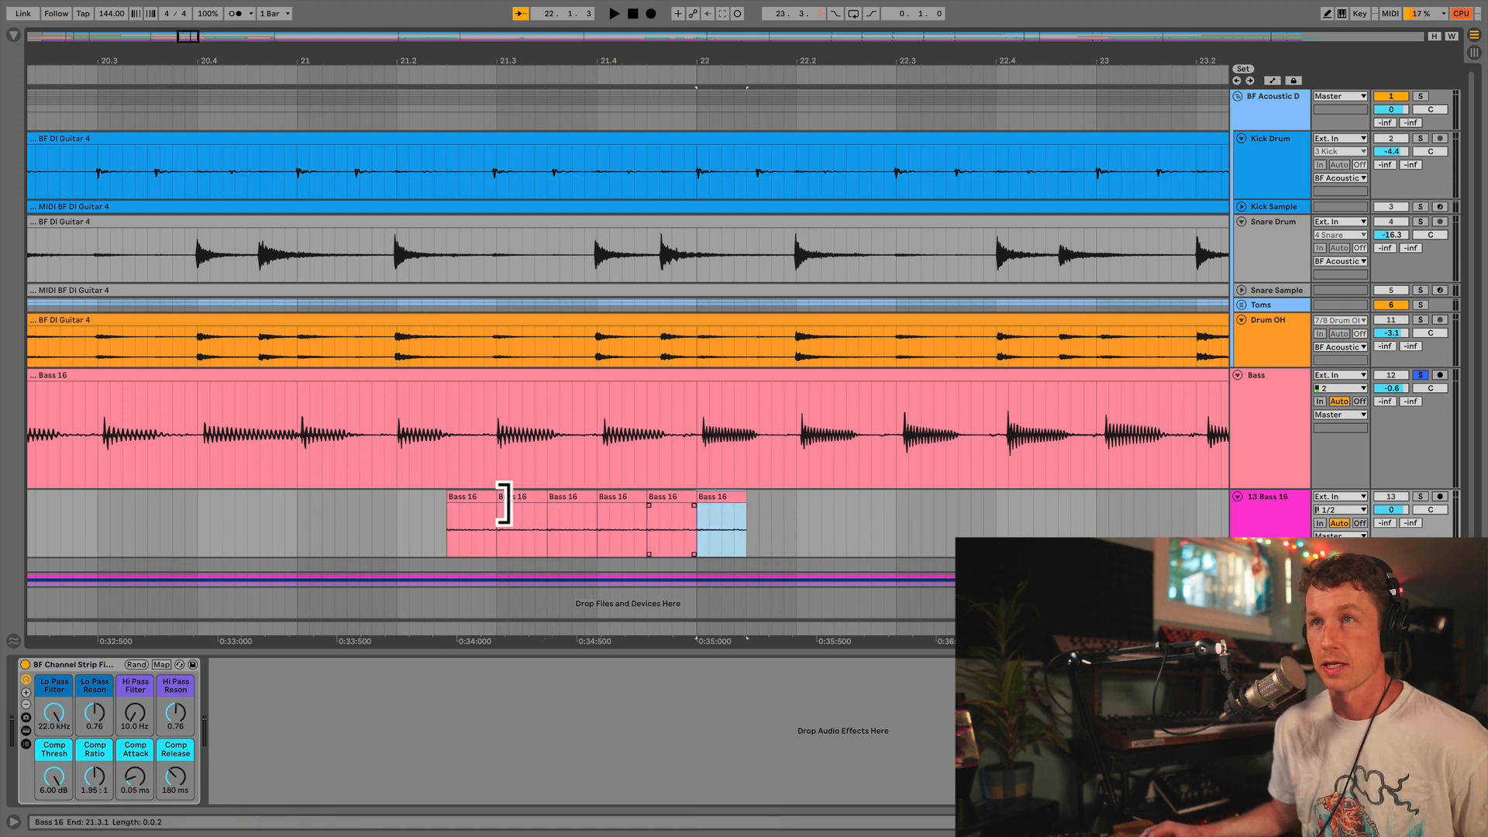
Step: Loop the range of all six noise clips and play it with their track soloed
left_click(471, 496, "shift")
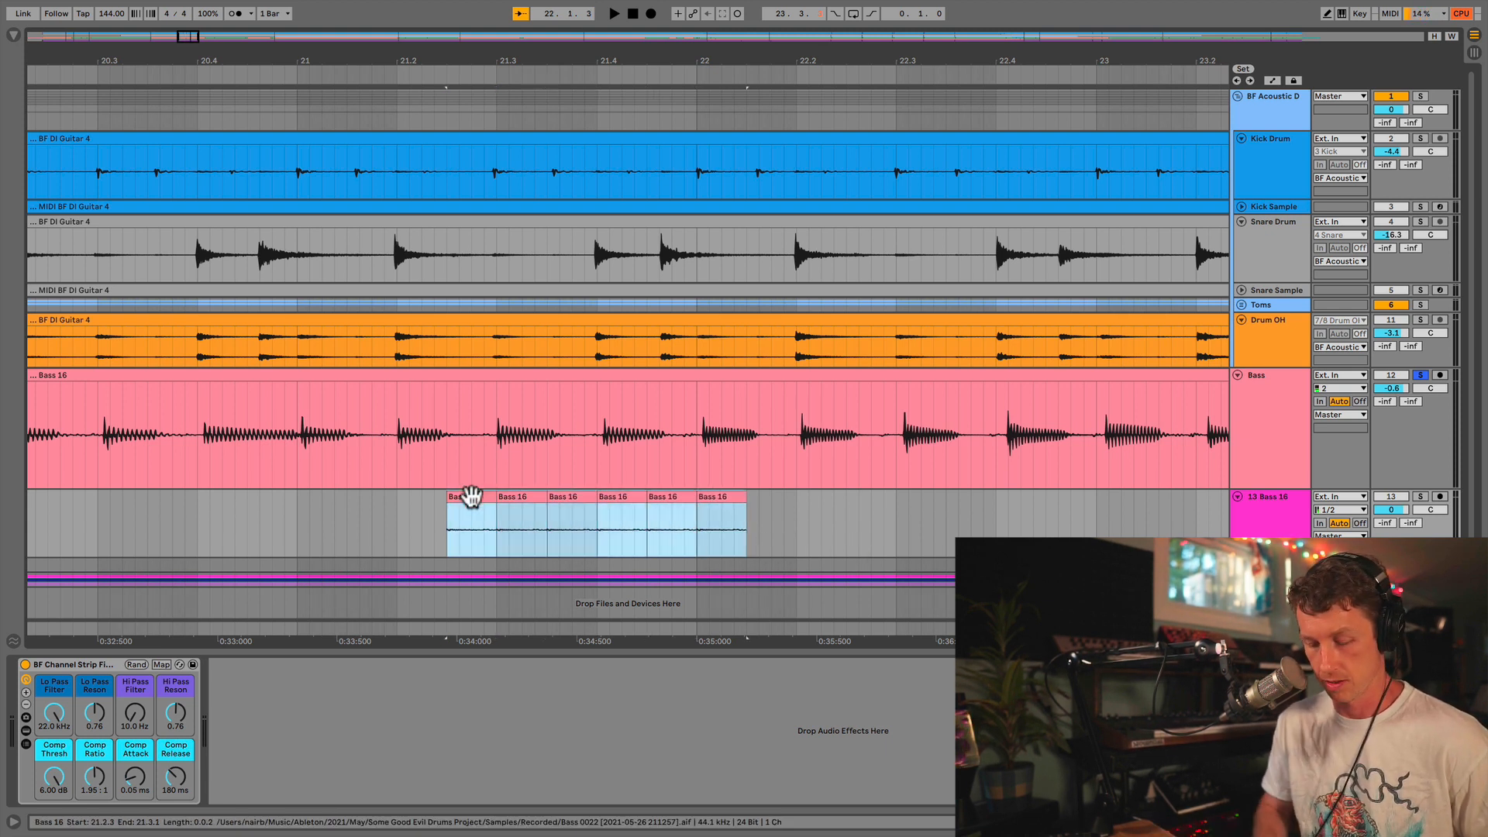
key("super+l")
left_click(1422, 496)
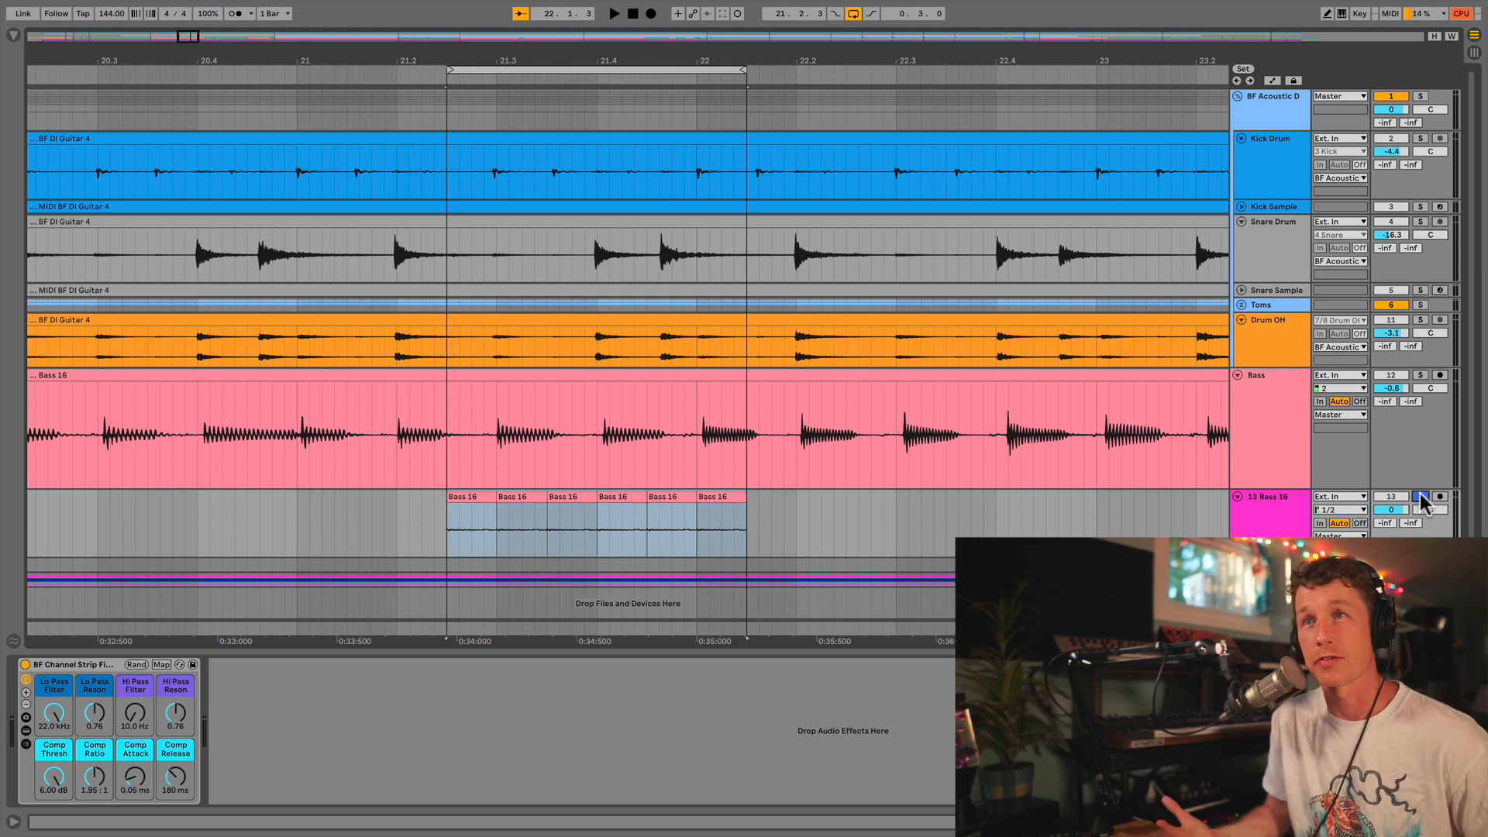
key("space")
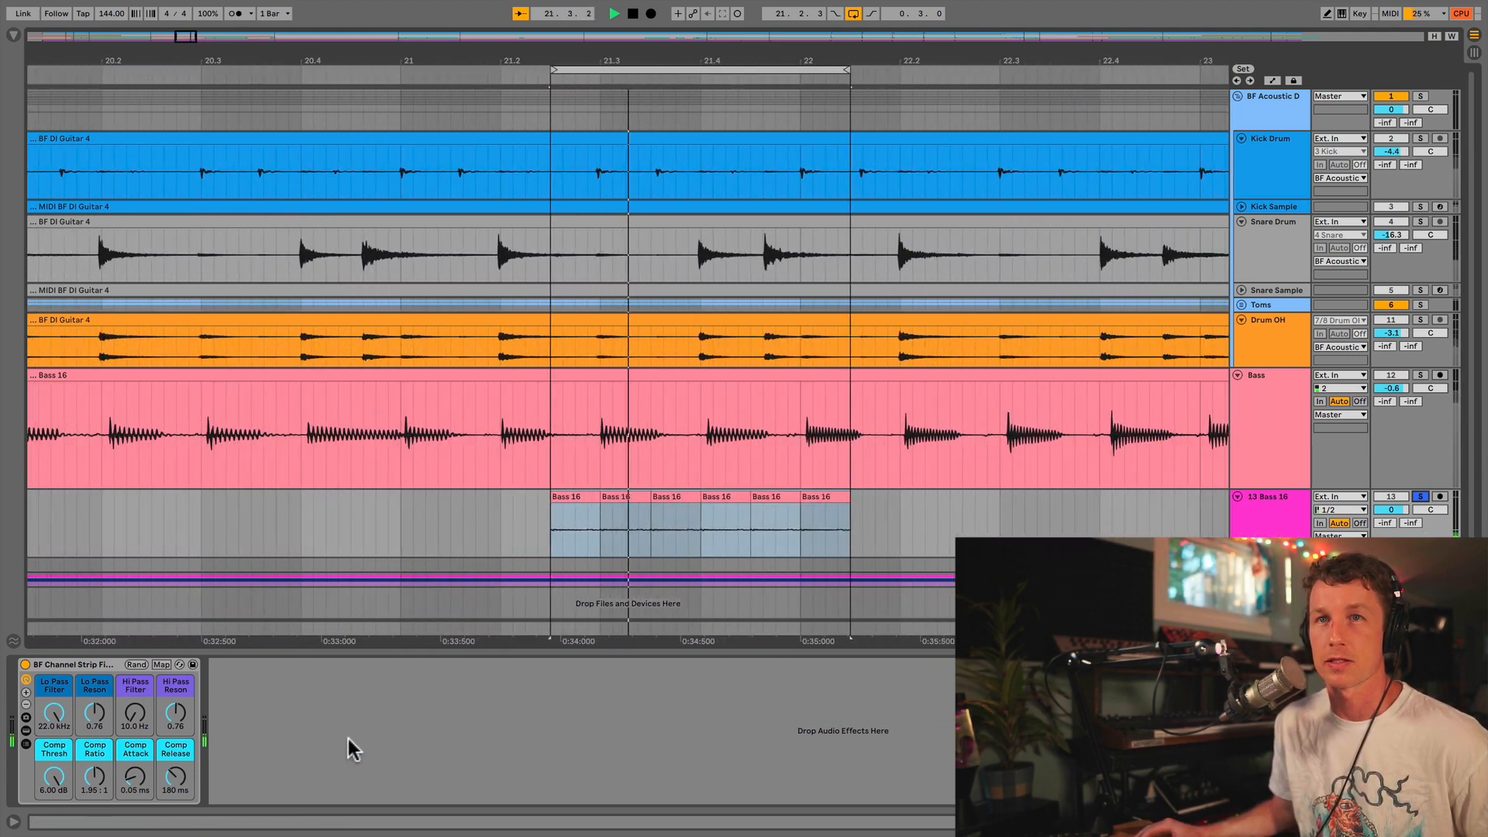
Step: Examine the looped noise's frequency spectrum in the enlarged EQ Eight display of the channel strip rack, and stop playback
left_click(25, 731)
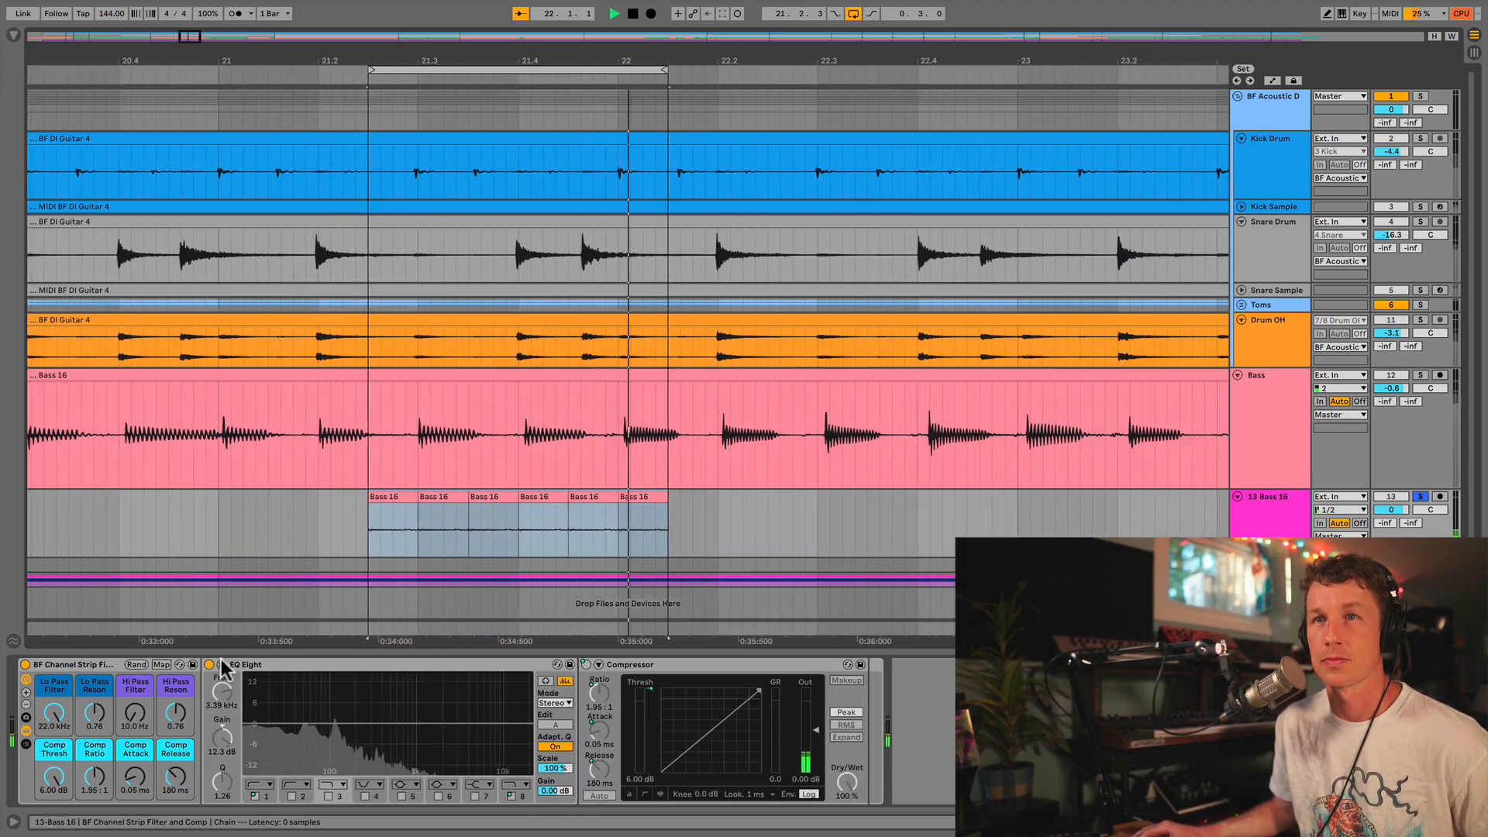
left_click(221, 665)
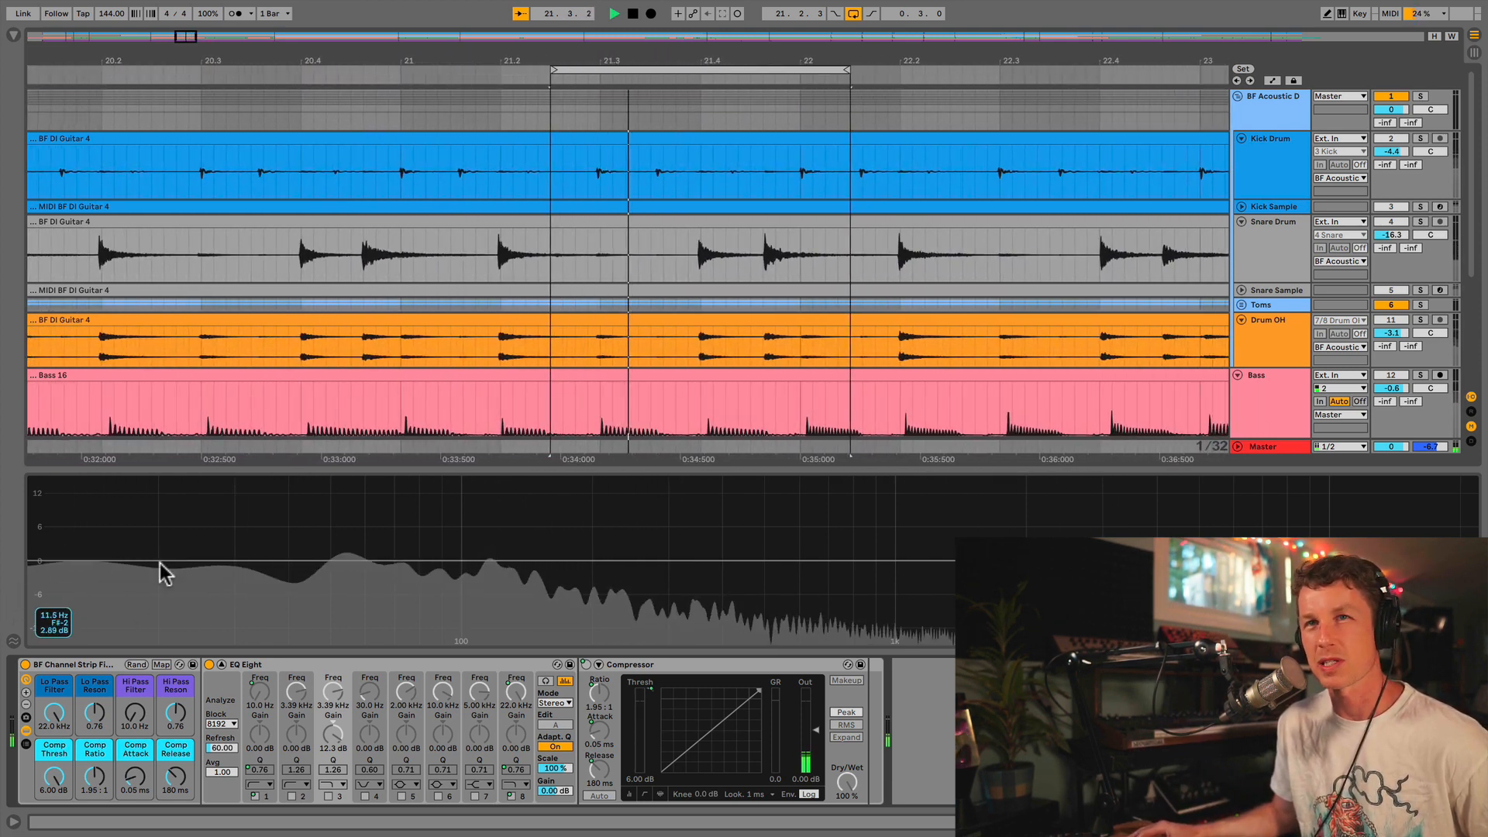
key("space")
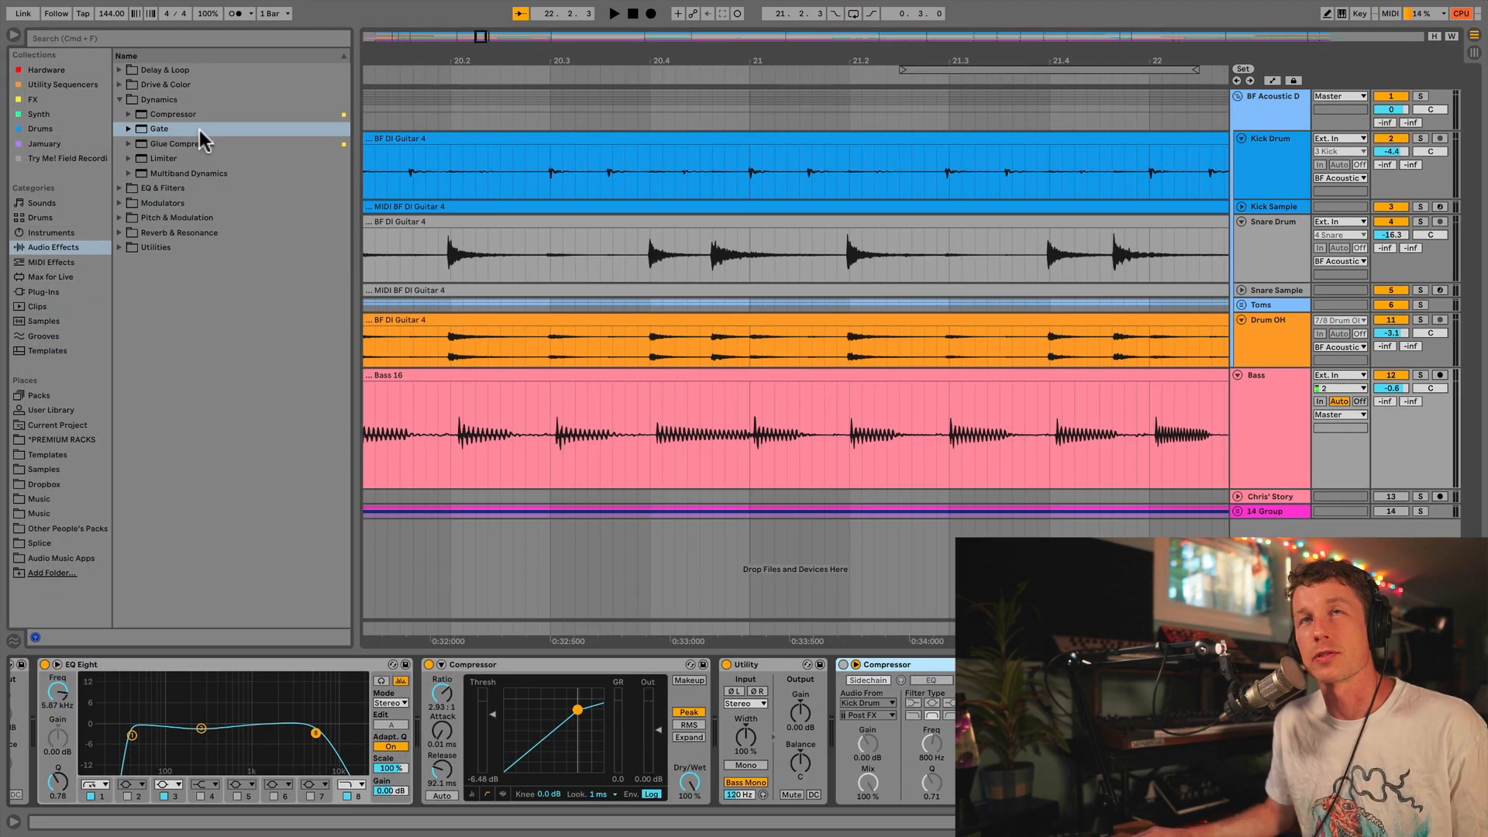
Step: Add a Gate to the Bass track and set its threshold to -14.6 dB during playback
left_click(146, 129)
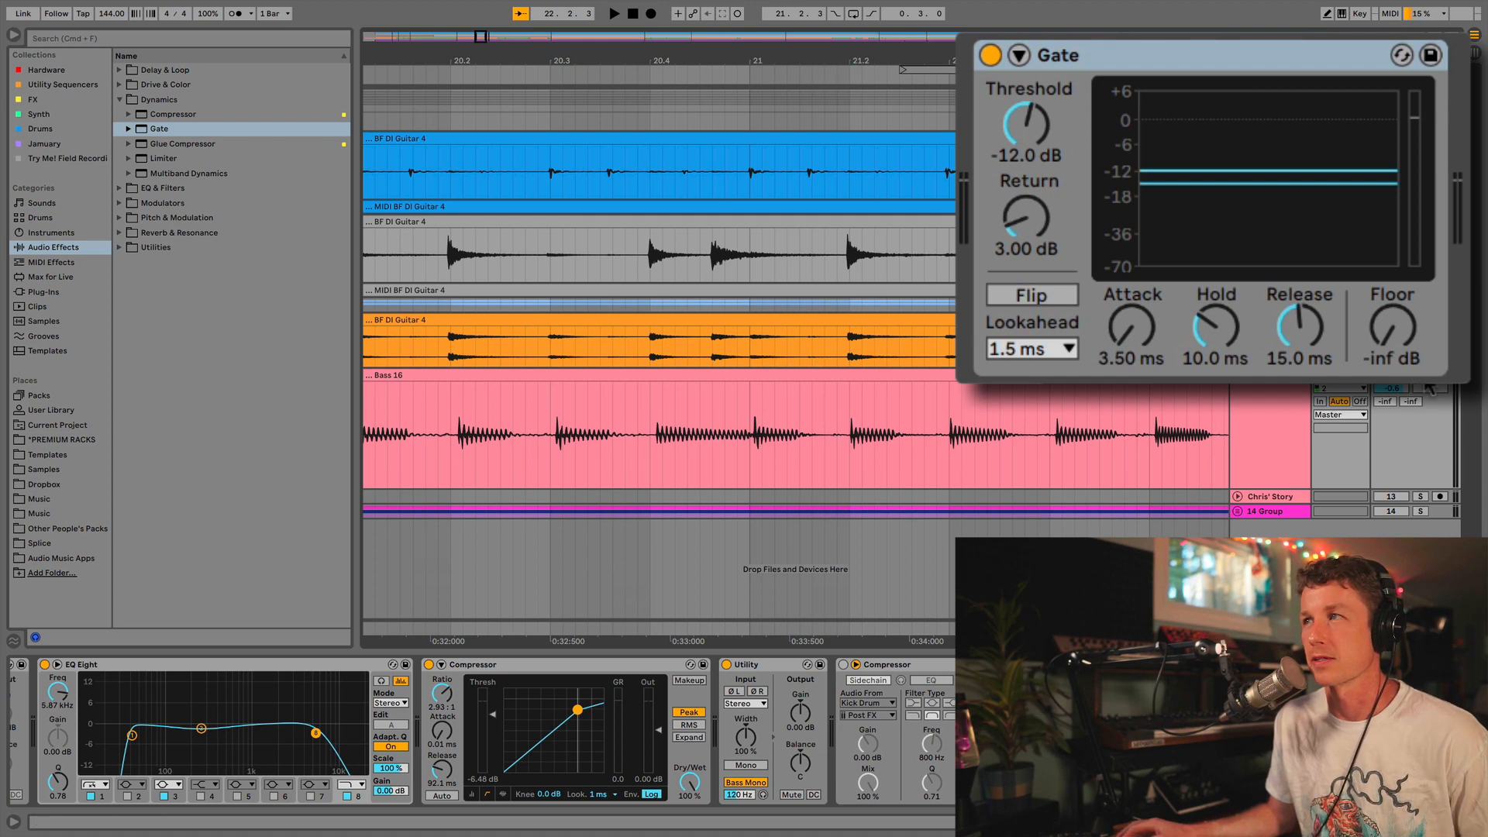
key("space")
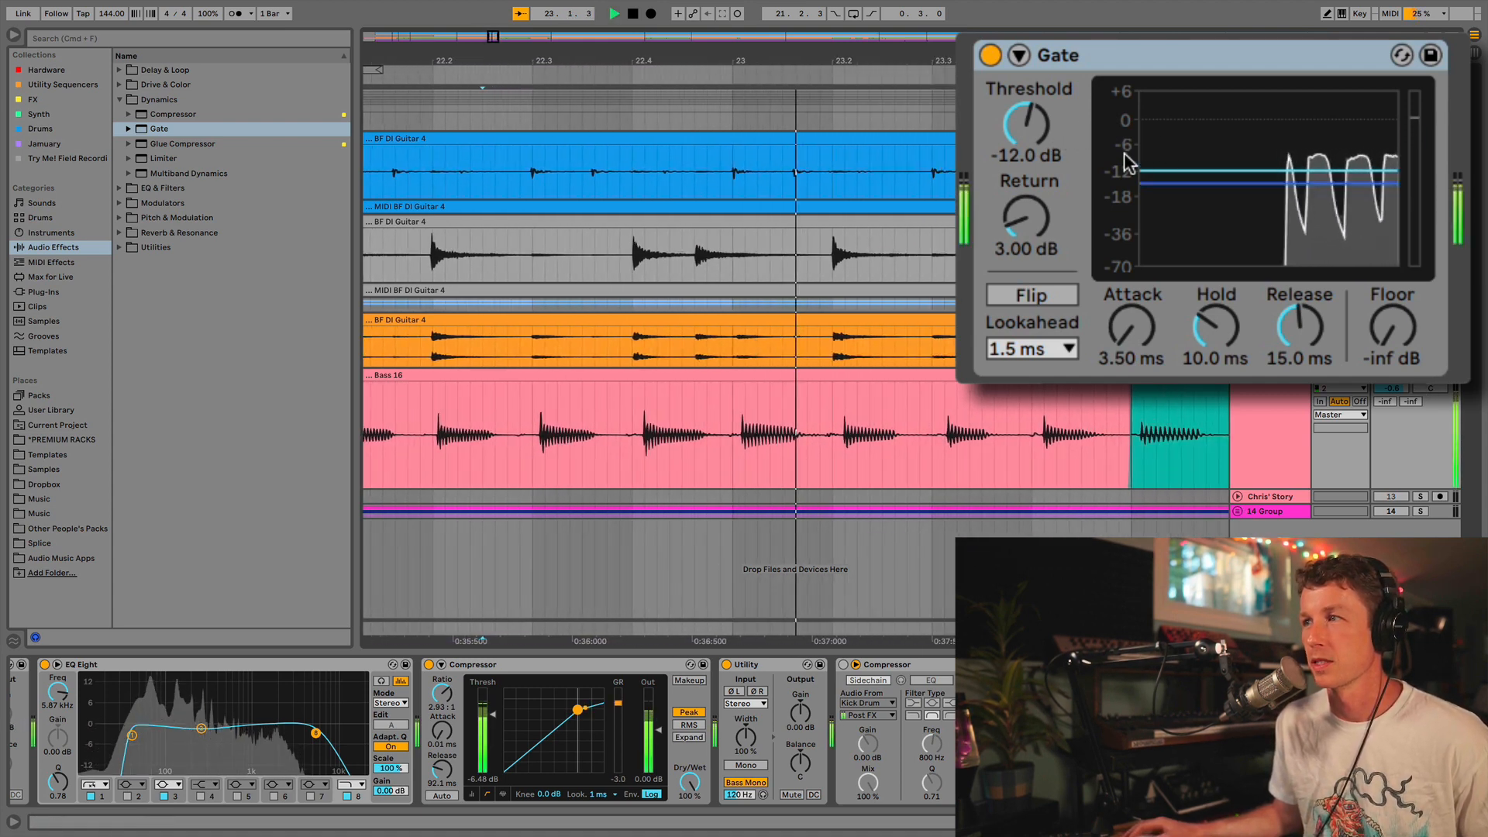
left_click_drag(1020, 127, 1021, 144)
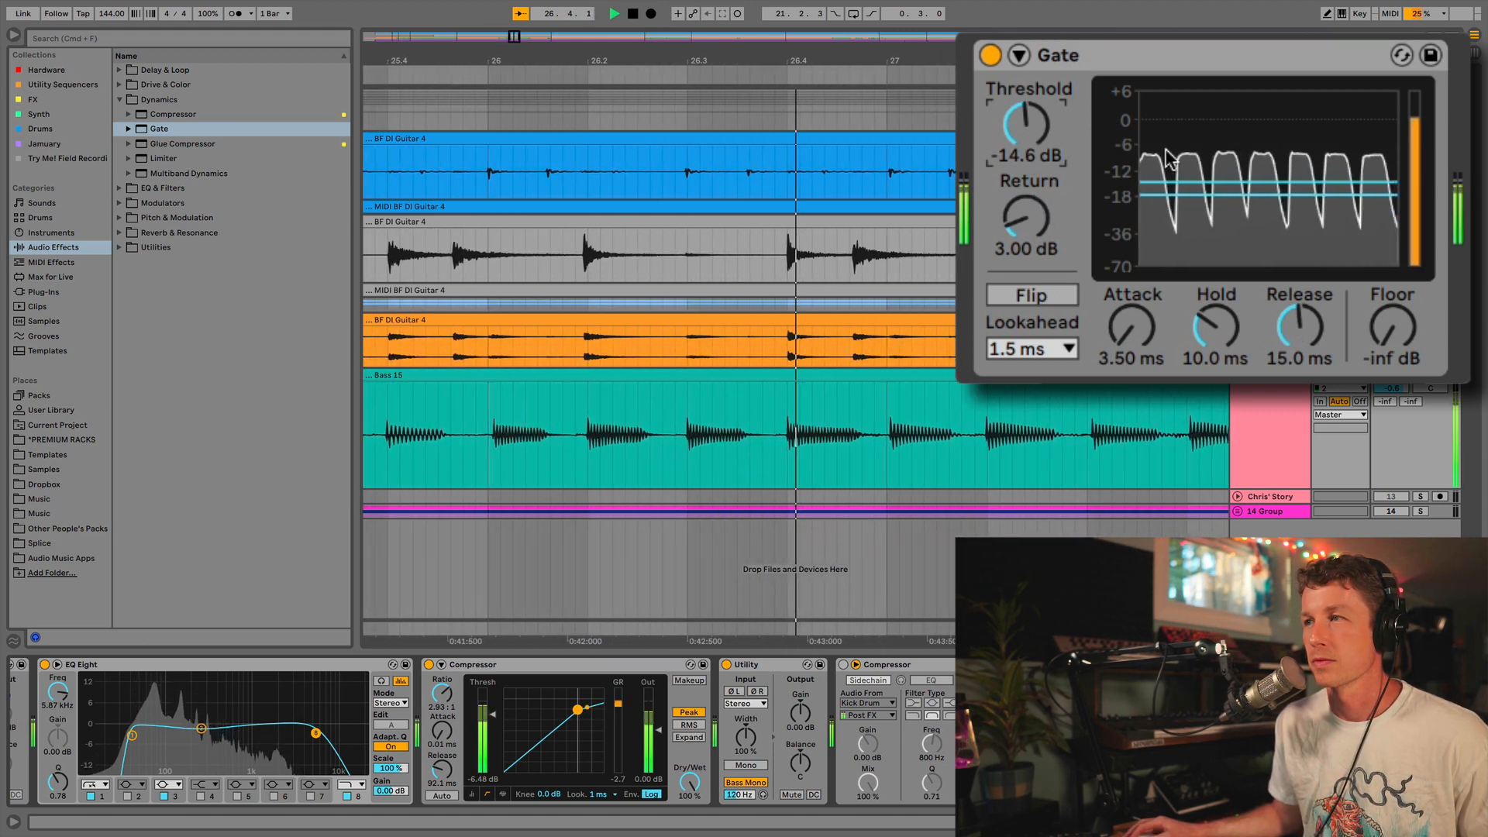
Step: Compare the bass with the Gate bypassed and active, and set its release to 7.04 ms and hold to 27.3 ms
left_click(989, 56)
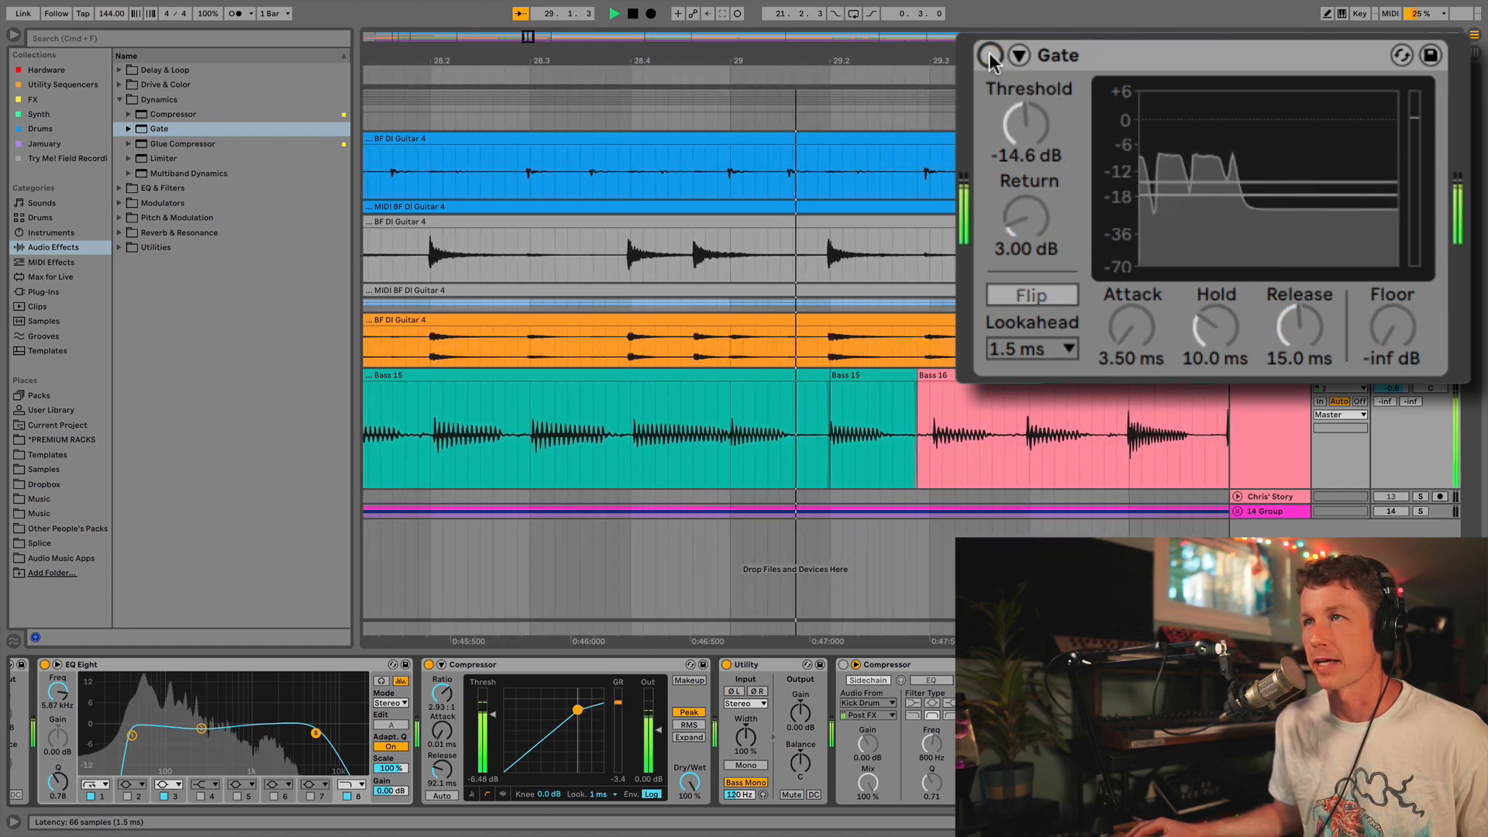
left_click(990, 56)
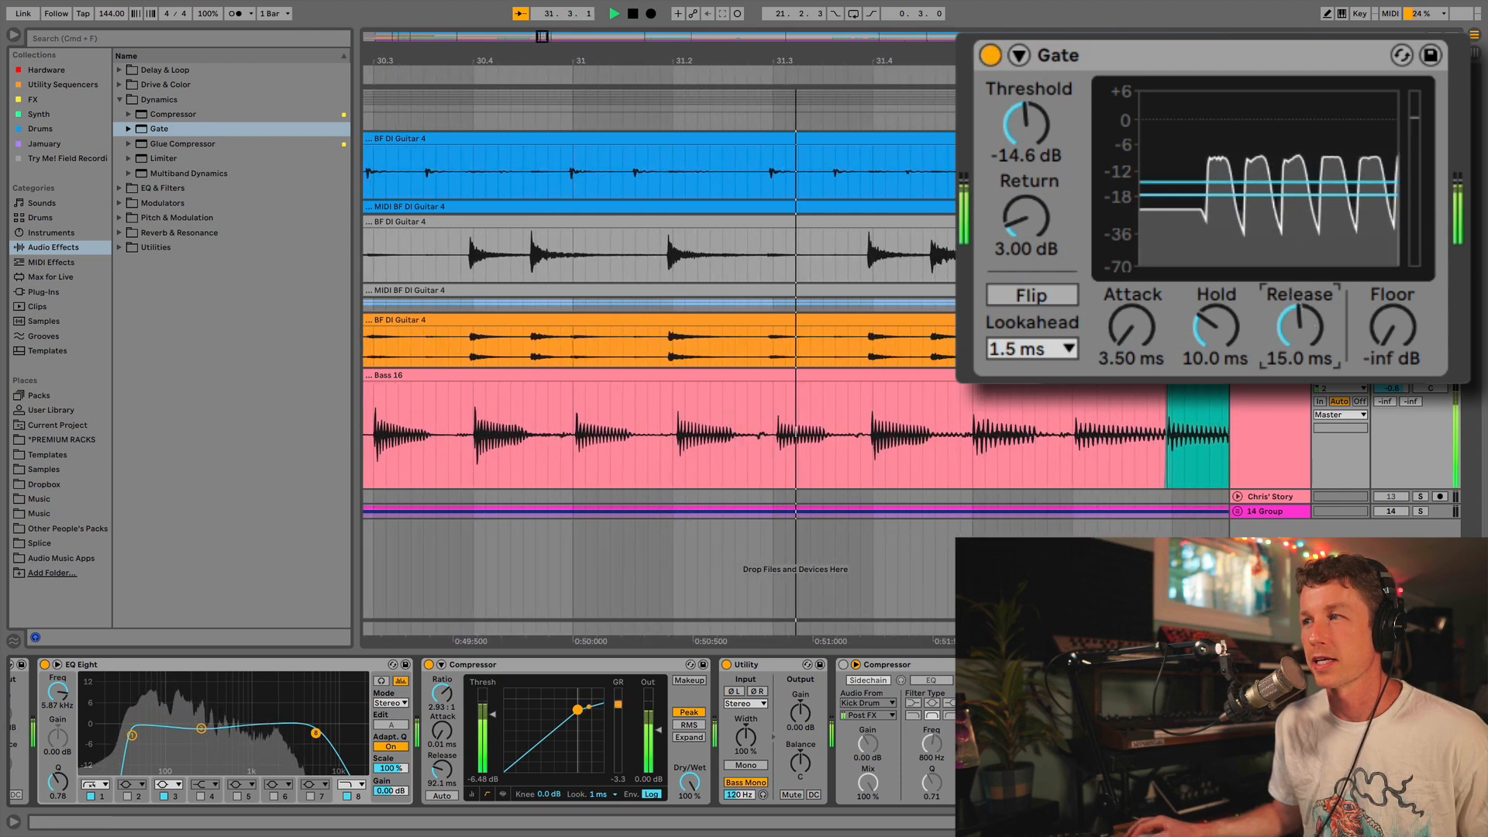
mouse_move(1300, 327)
left_mouse_down()
mouse_move(1300, 304)
mouse_move(1300, 320)
mouse_move(1264, 330)
mouse_move(1215, 314)
left_mouse_up()
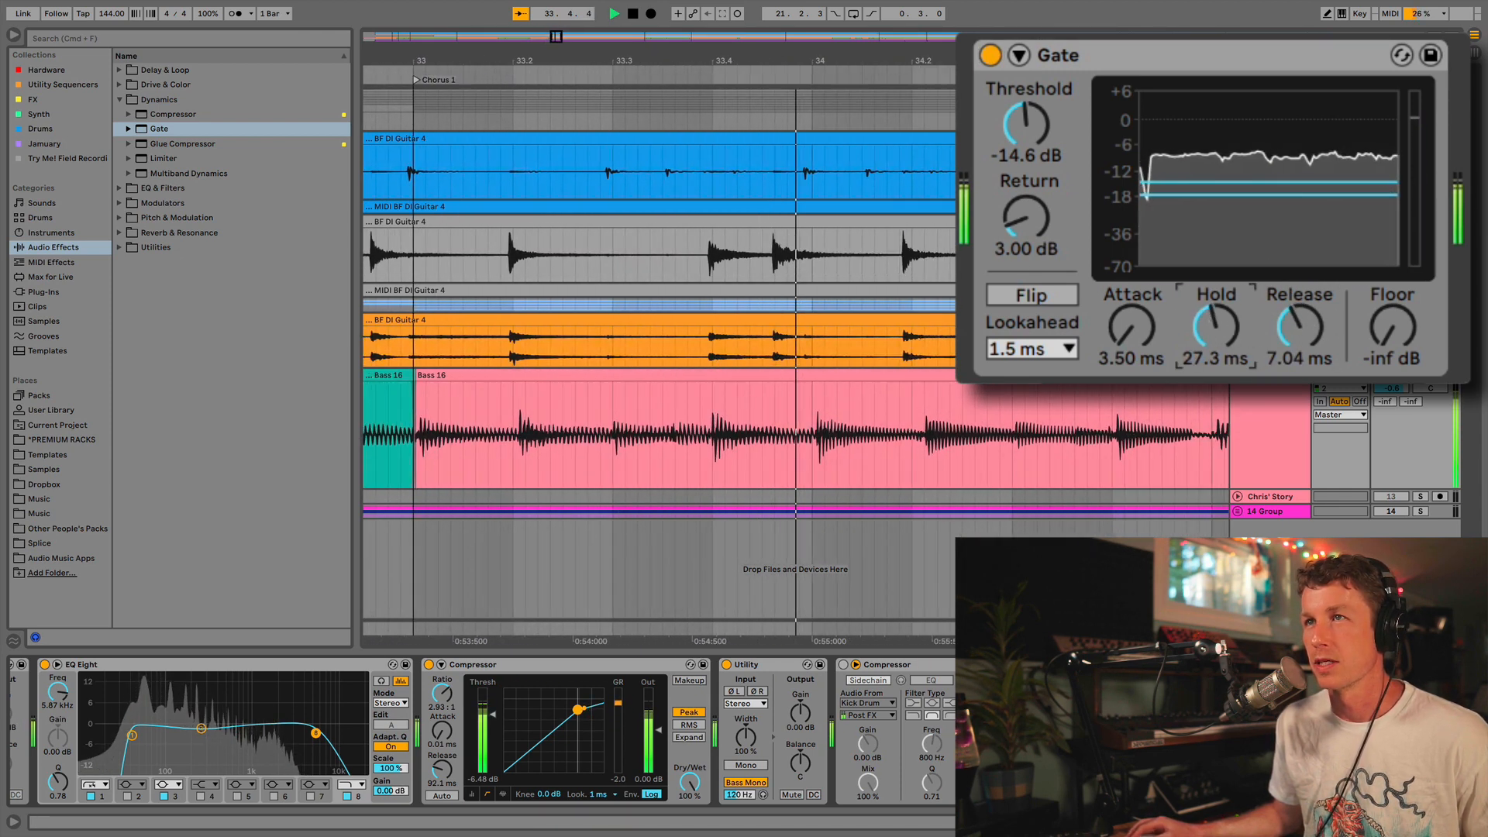
key("space")
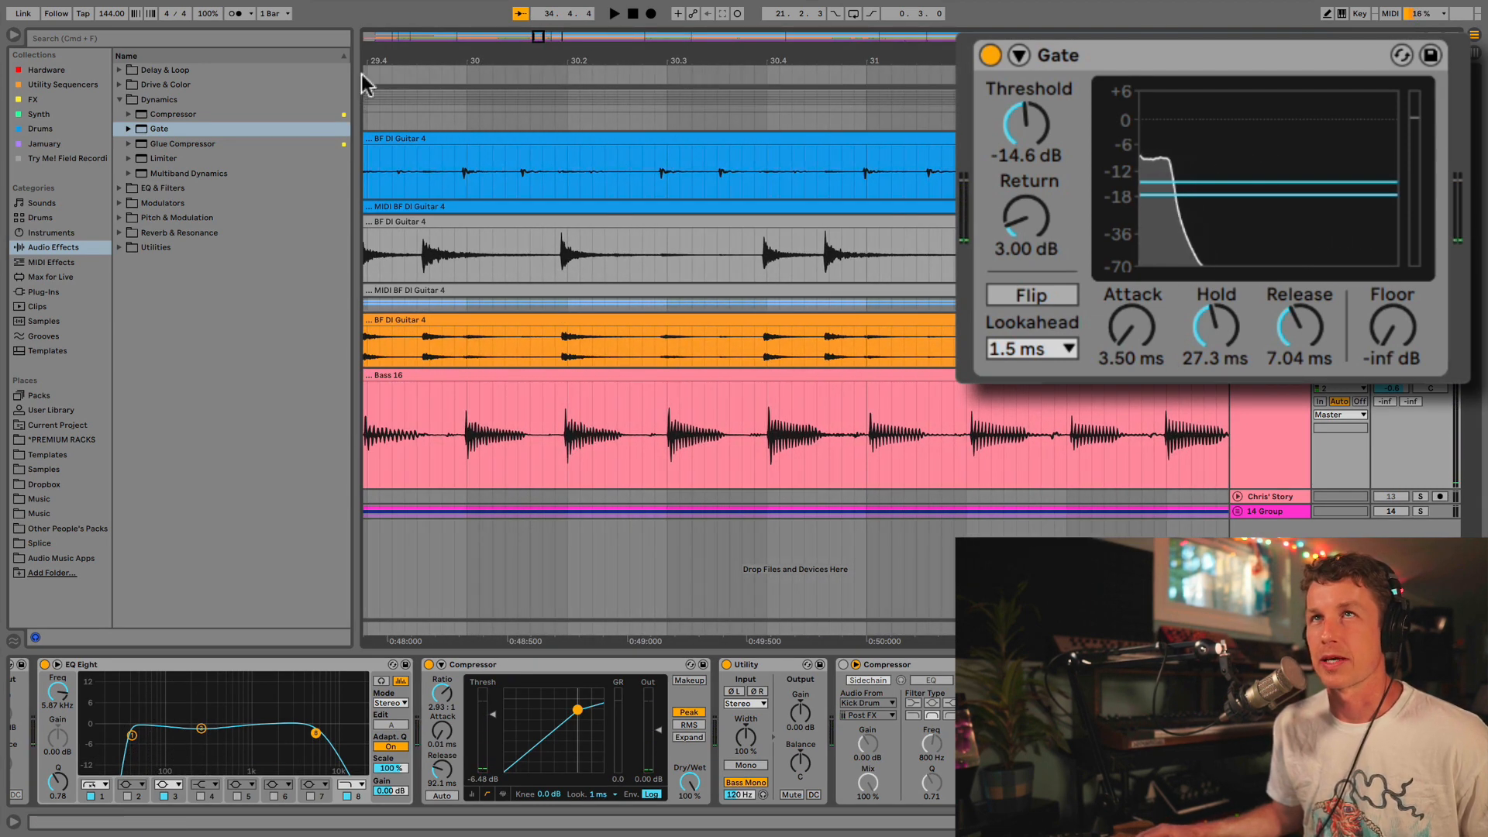
key("space")
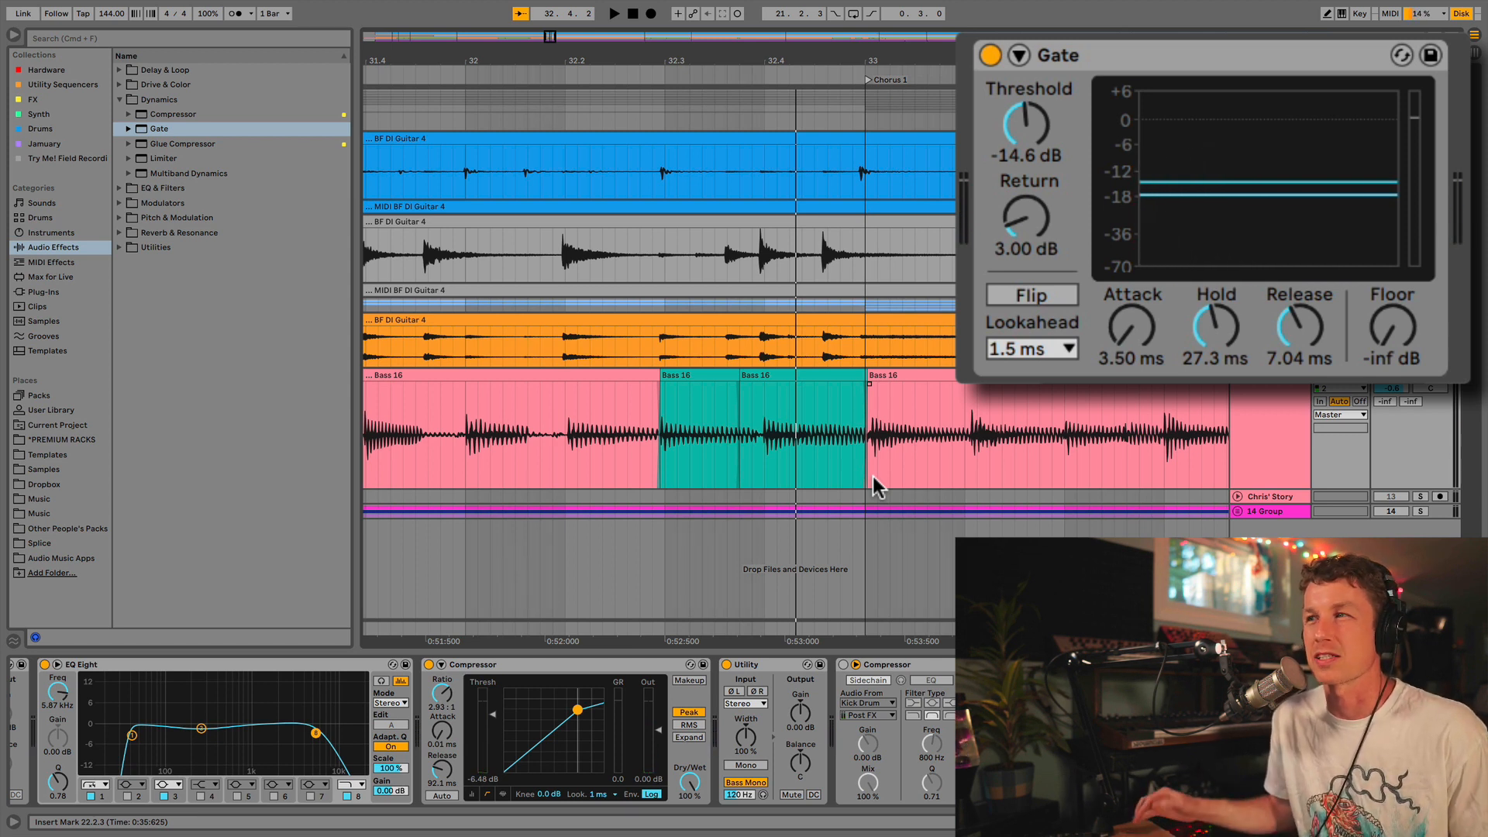
Step: Delete the Gate from the Bass track's effects chain
left_click(1181, 62)
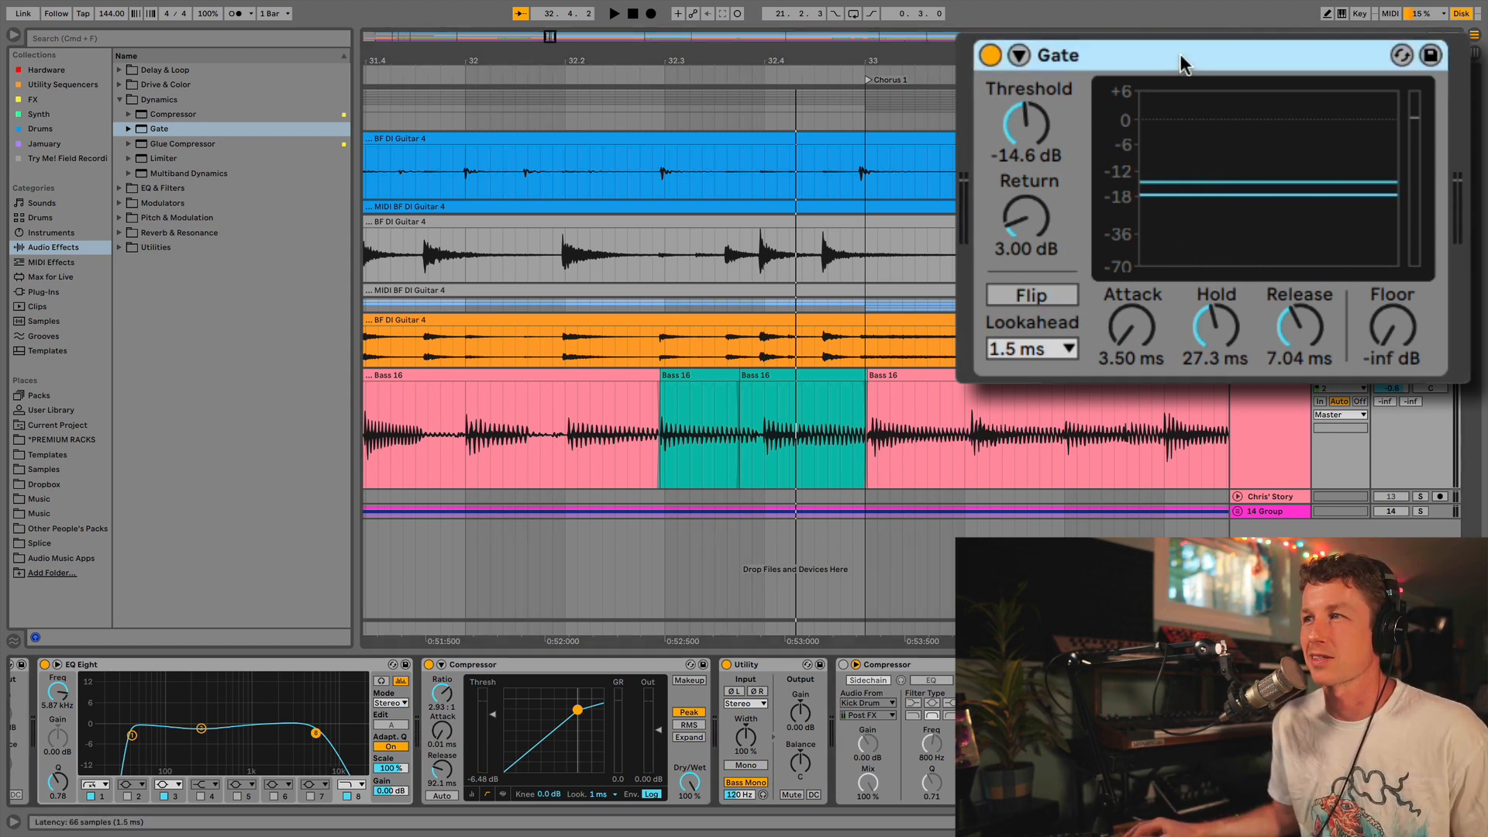
key("Delete")
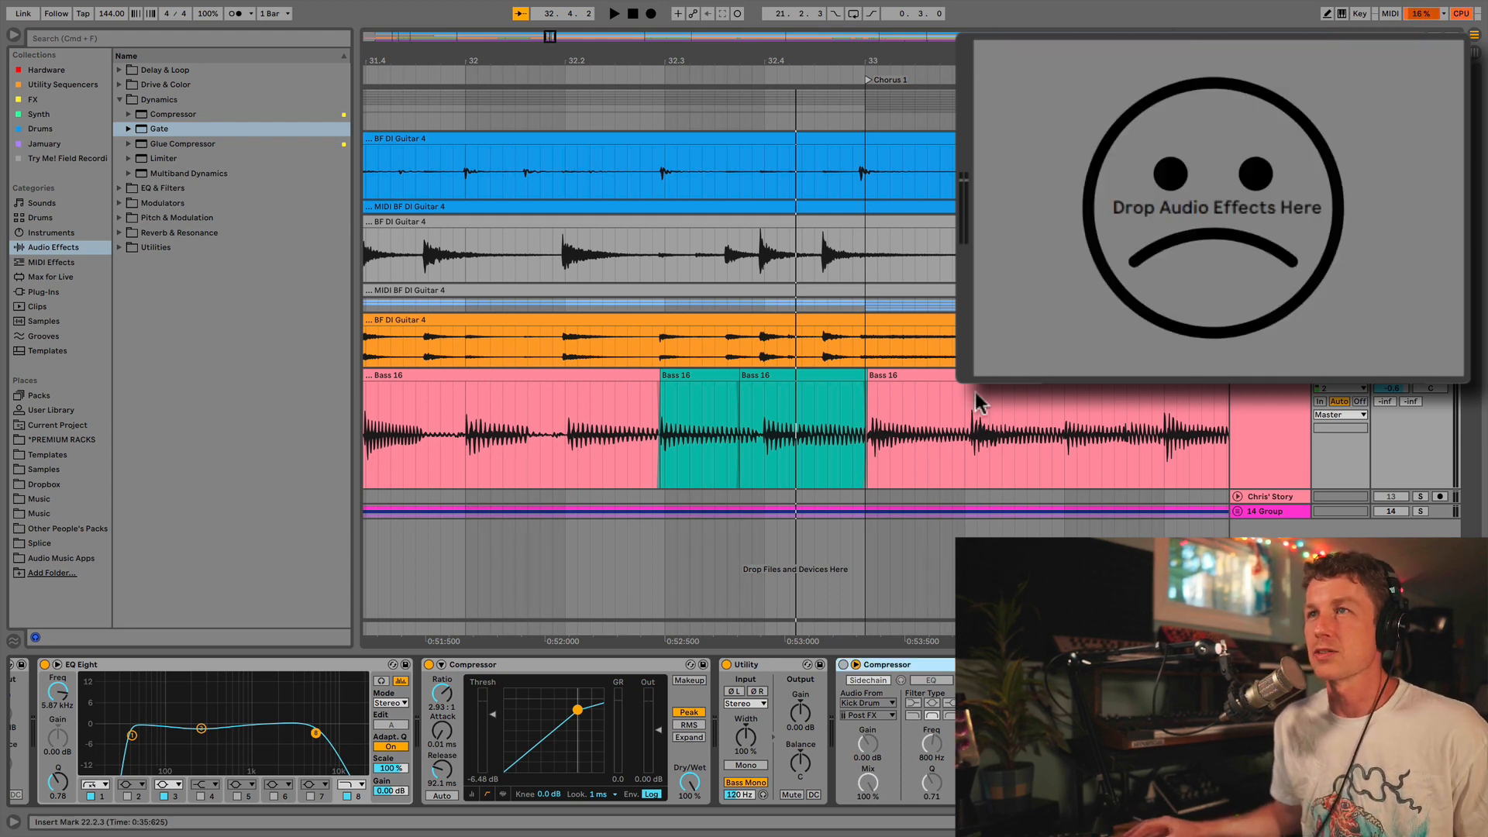
Step: Display the Bass track's Utility Gain automation at the start of Verse 1
scroll(845, 310, "left", 15)
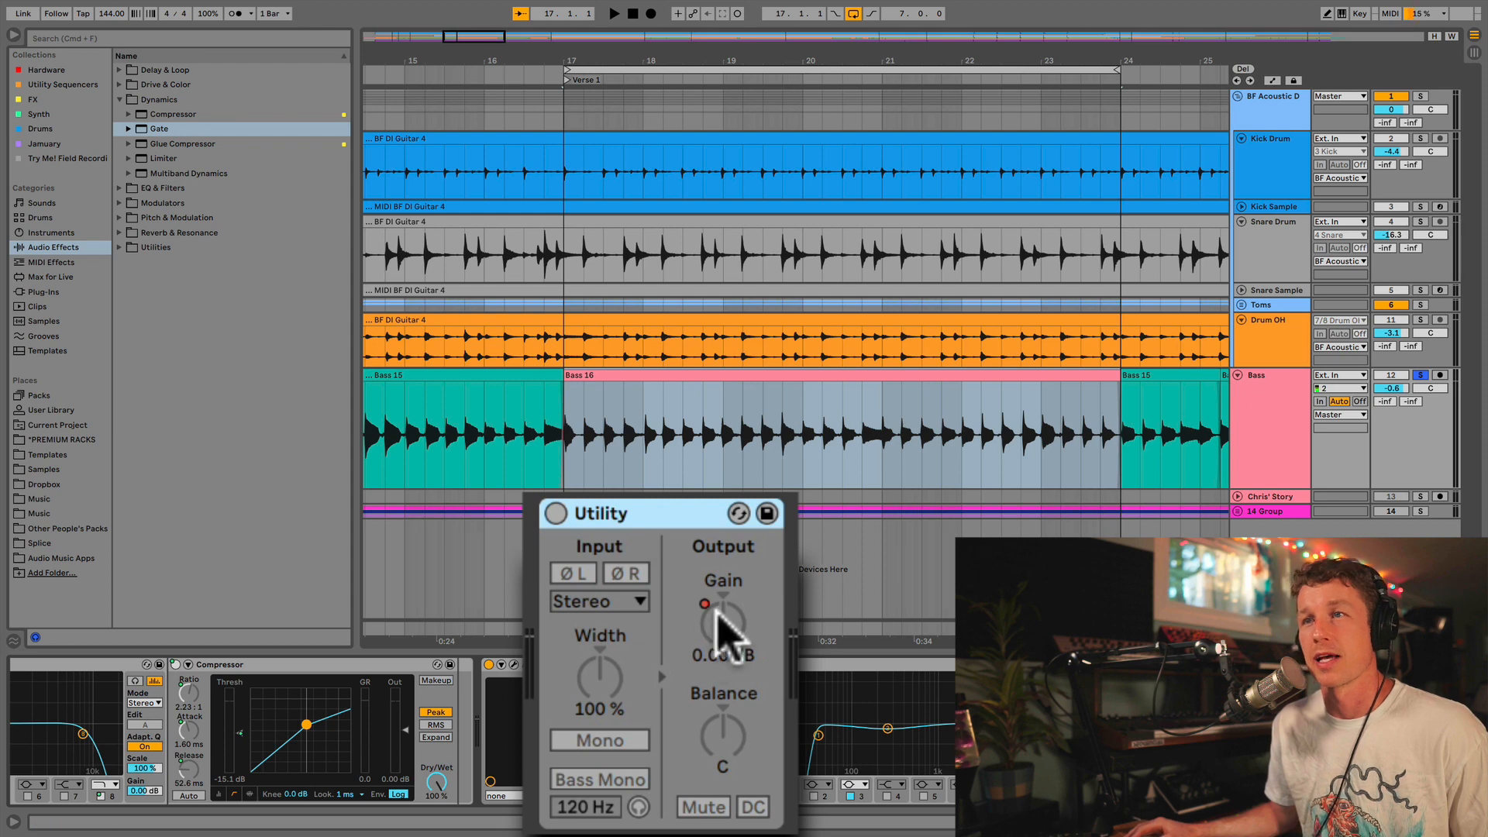
left_click(722, 618)
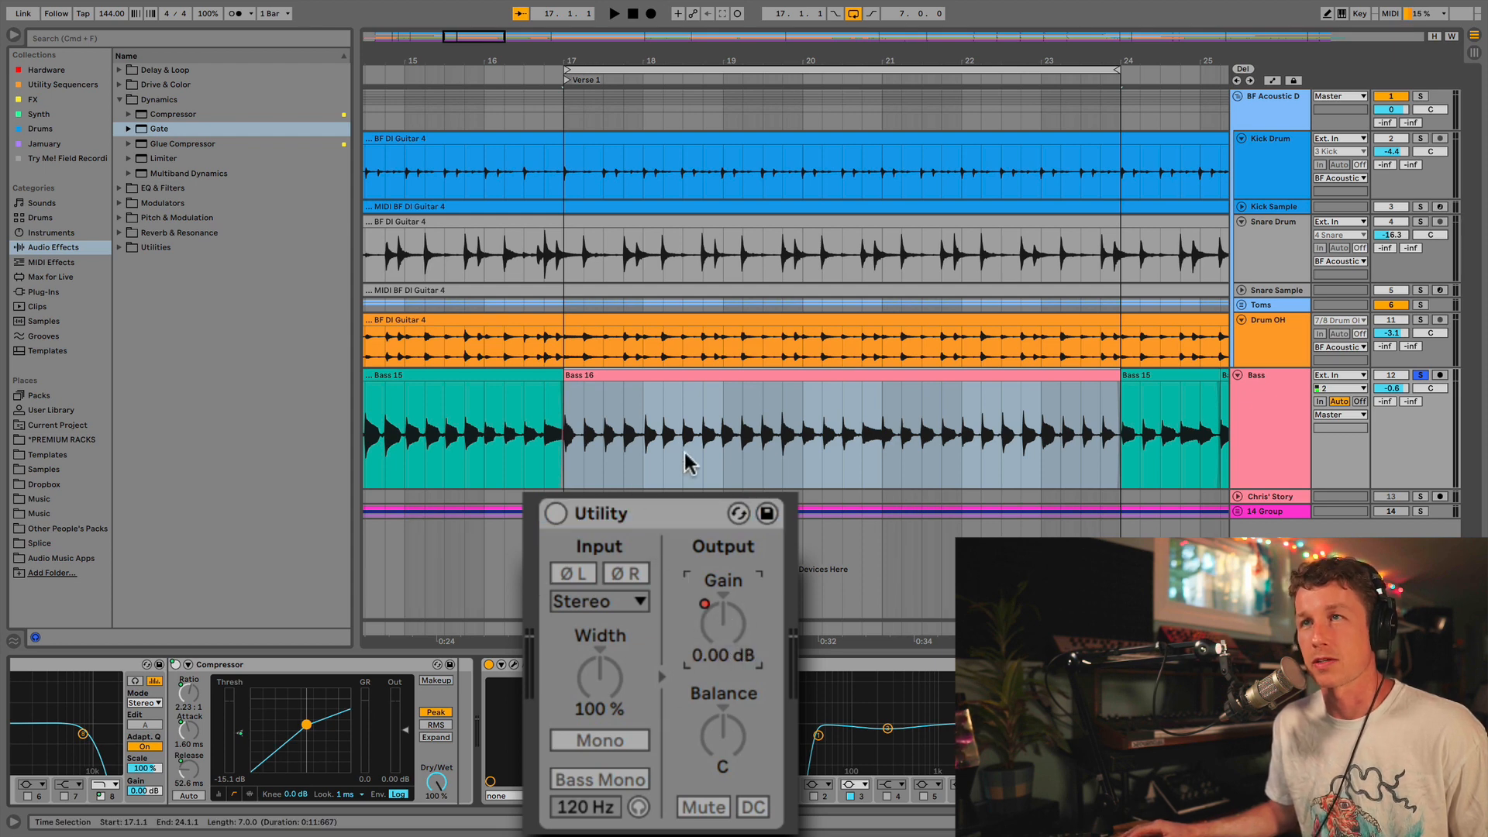
left_click(1272, 80)
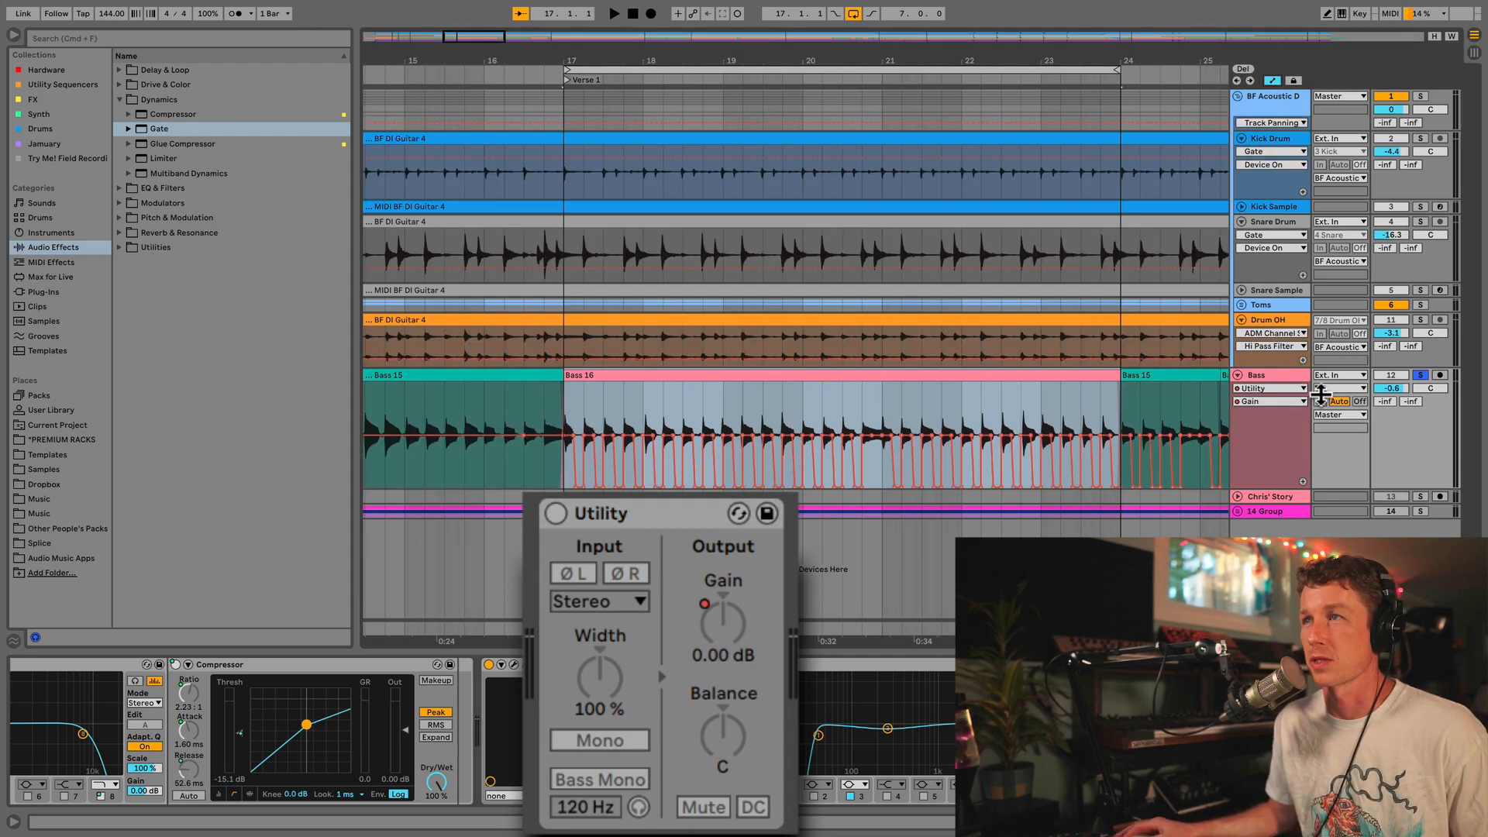
left_click_drag(570, 61, 598, 286)
scroll(597, 422, "right", 1)
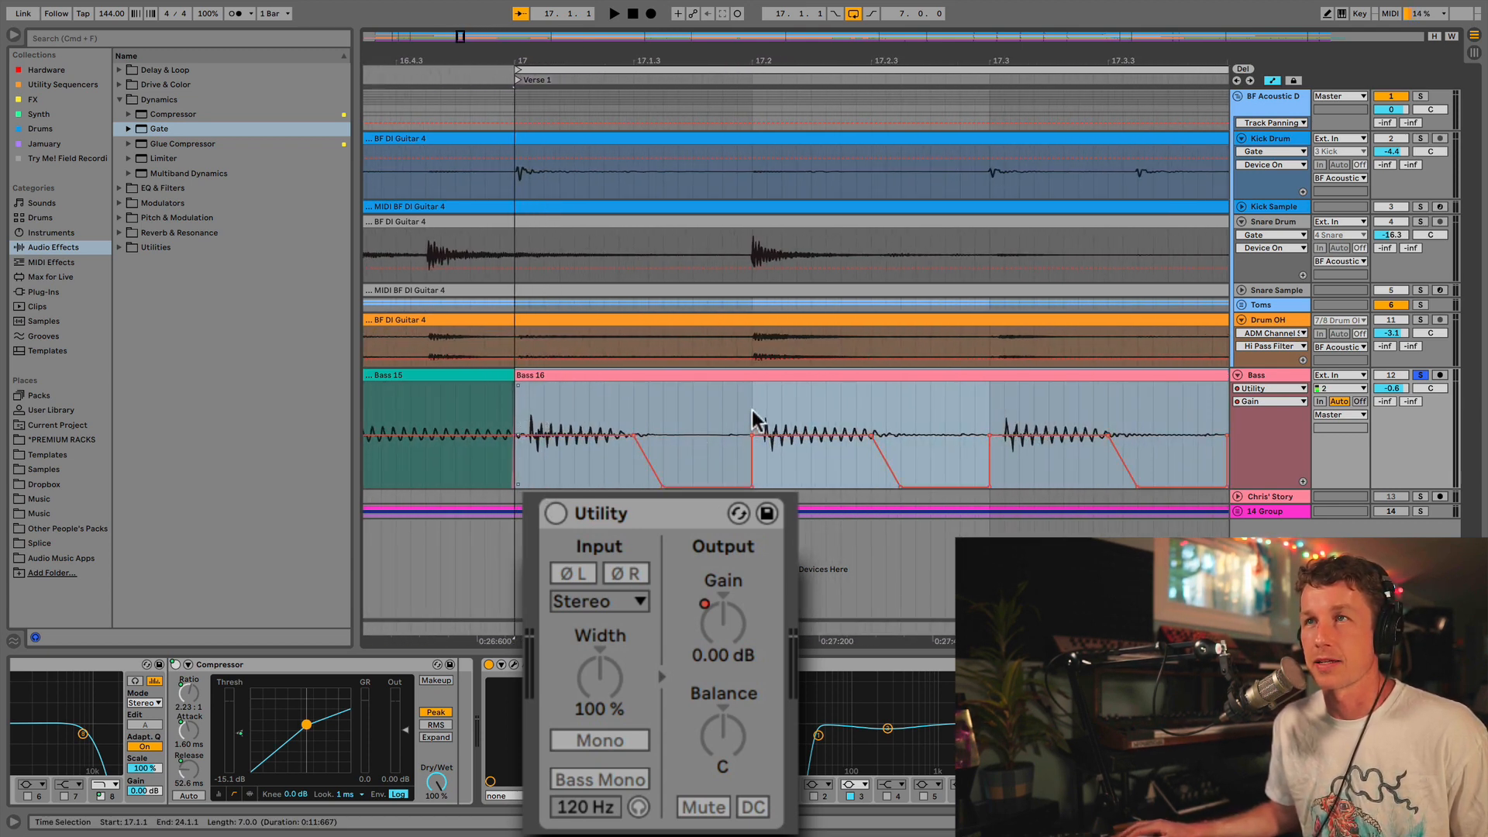
Step: Duplicate the one-beat gain automation from 17.1.1 to 17.2.1 ten times along the verse, up to 19.4.1
left_click_drag(752, 419, 524, 431)
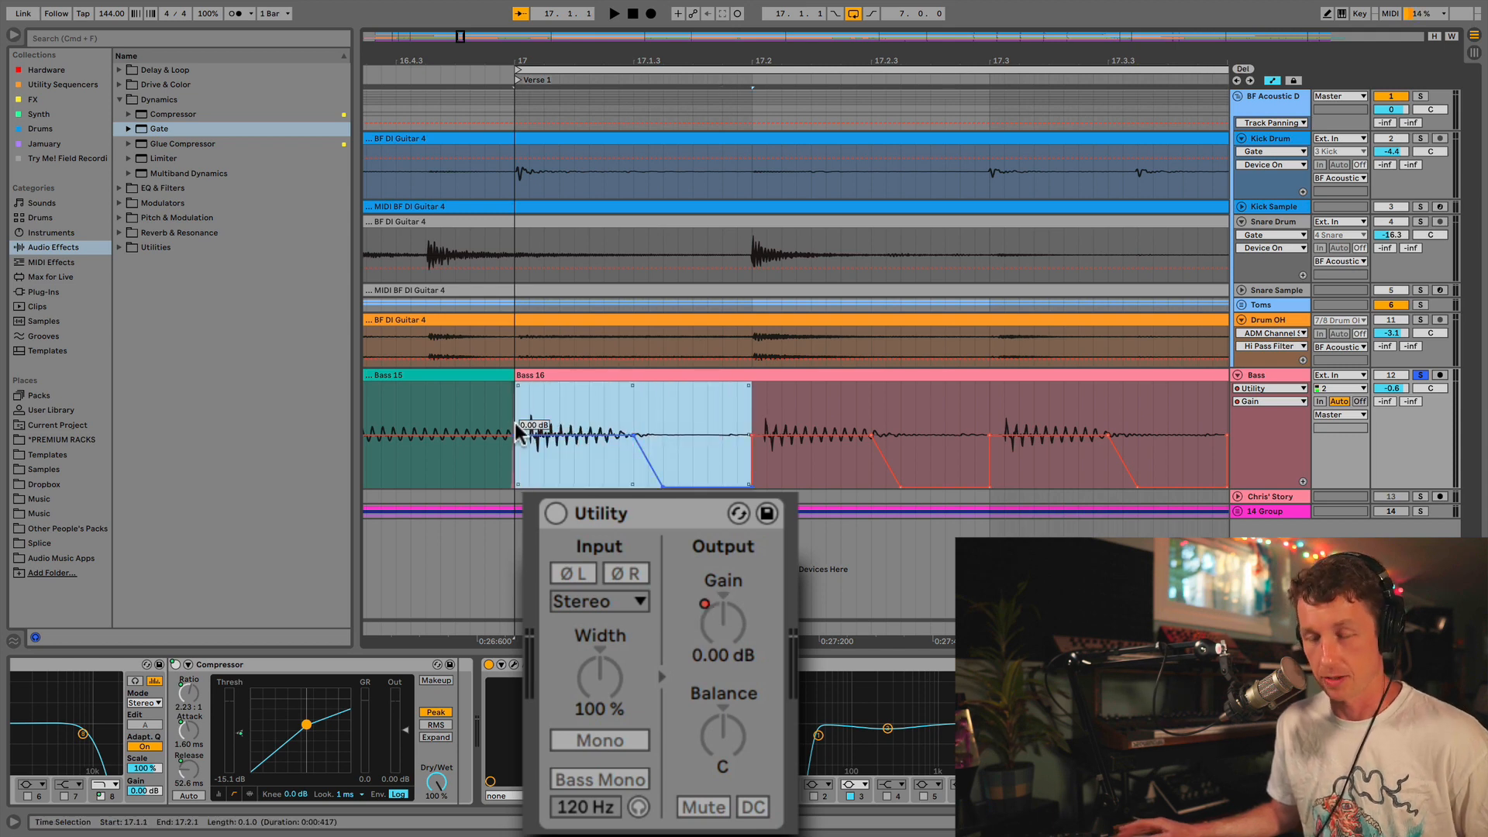
key("super+d")
key("super+d")
key("super+d")
key("super+d")
key("super+d")
key("super+d")
key("super+d")
key("super+d")
key("super+d")
key("super+d")
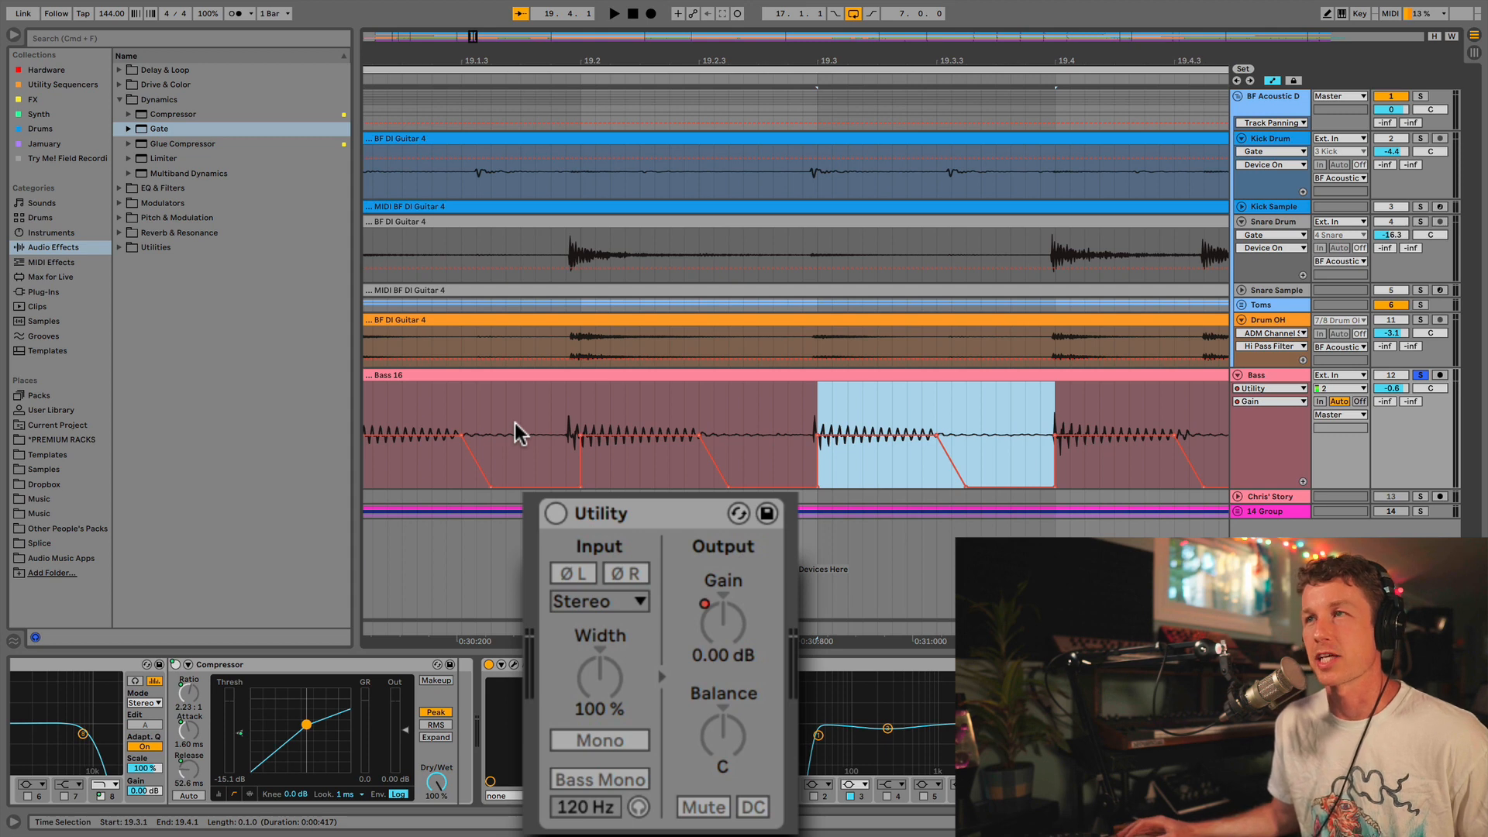
Step: Play the looped verse and compare the bass with Utility off and on, leaving Utility switched on
left_click_drag(727, 71, 717, 10)
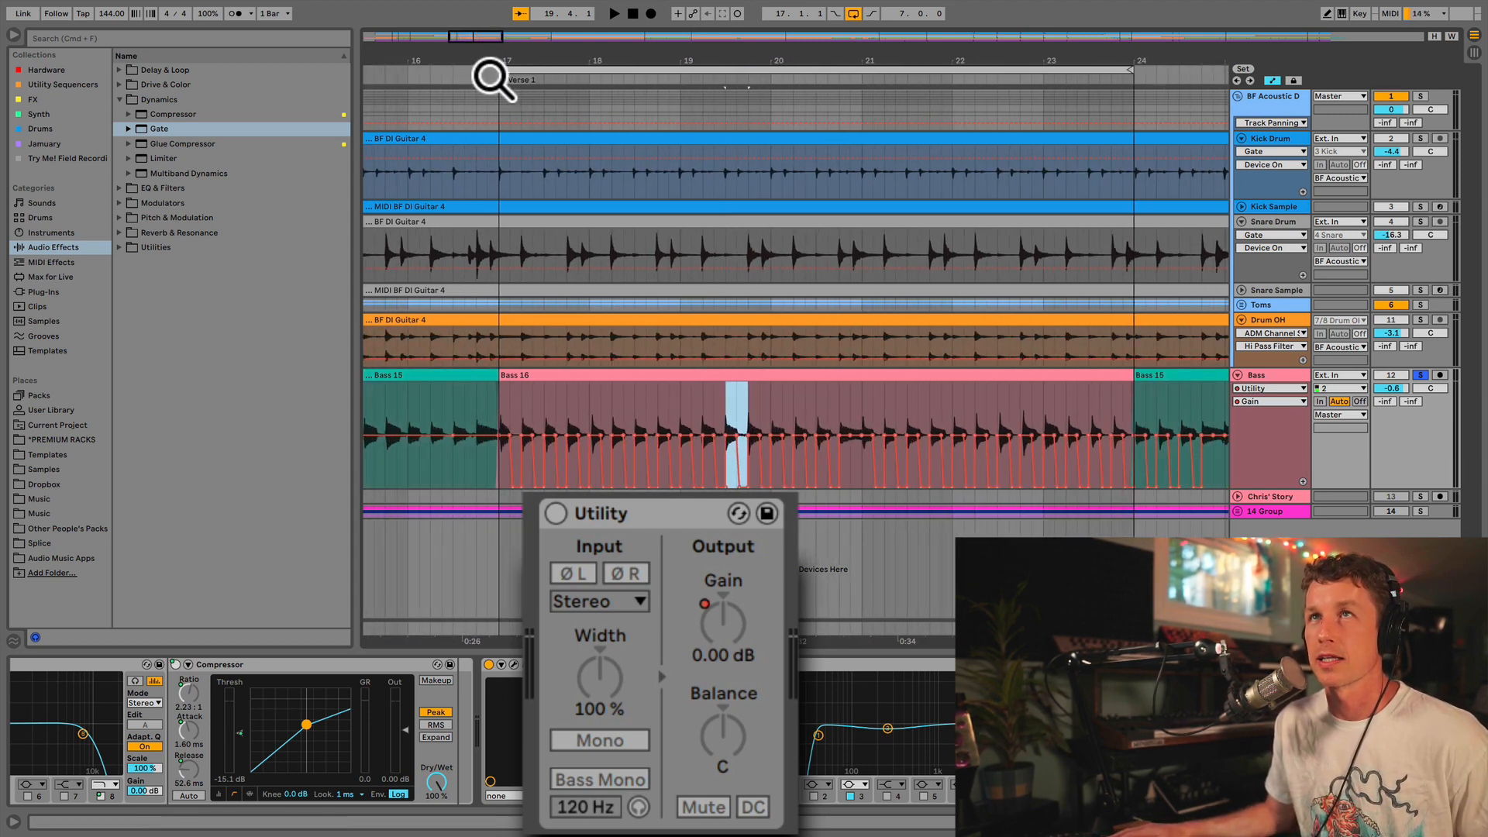
key("space")
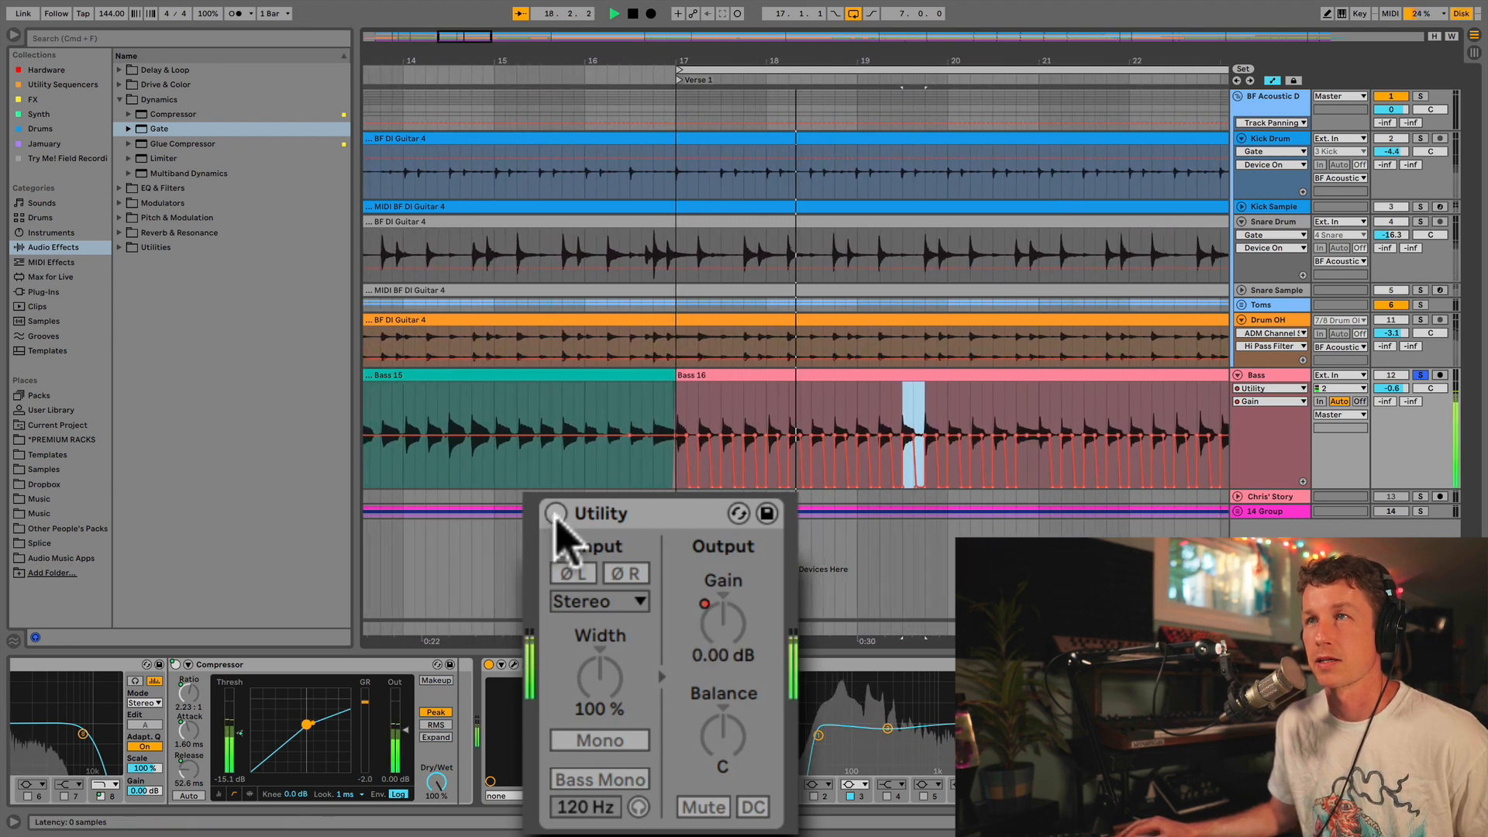
left_click(556, 514)
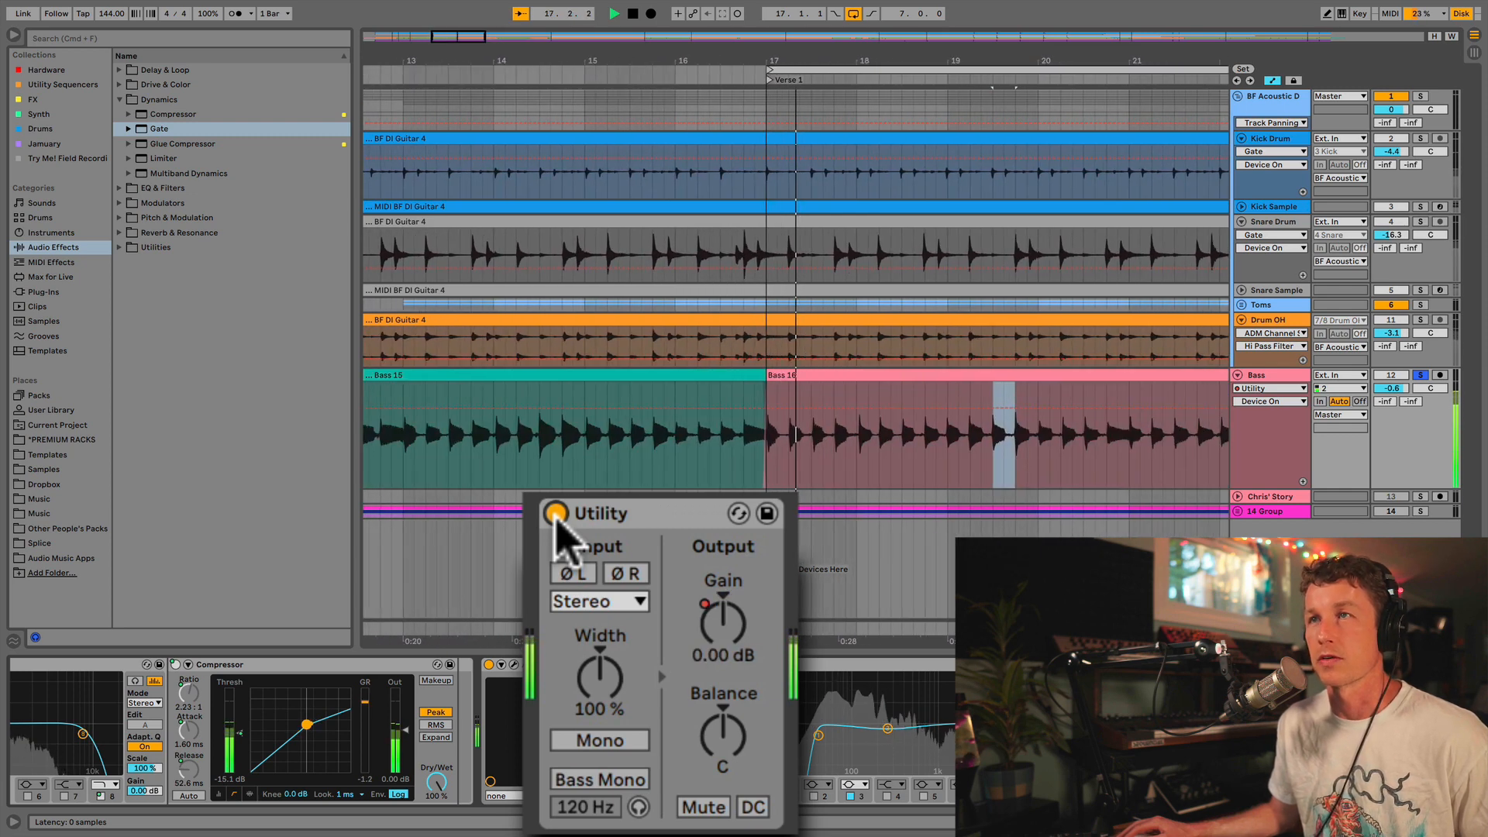
left_click(556, 514)
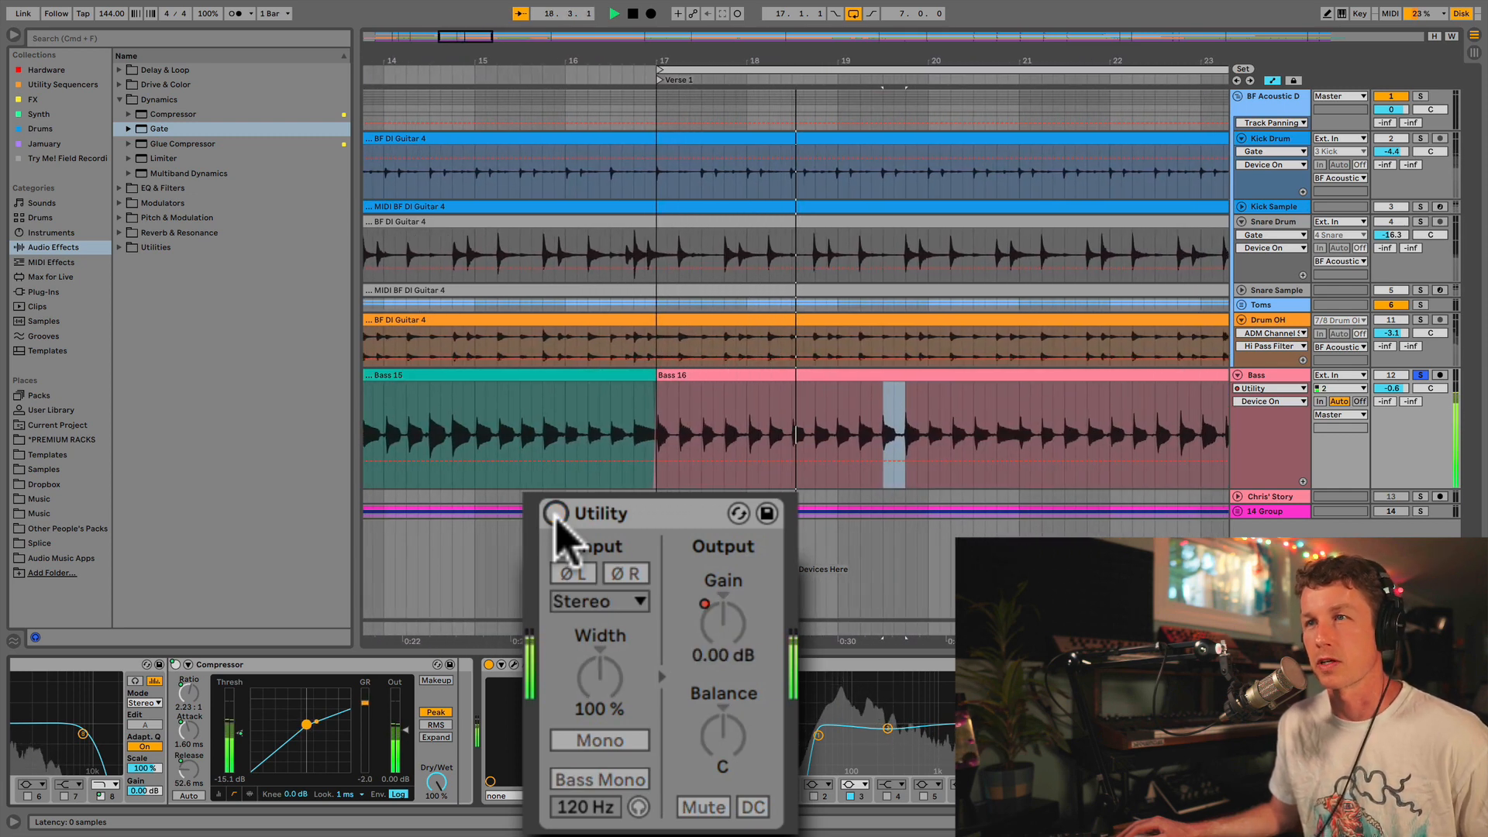
left_click(556, 513)
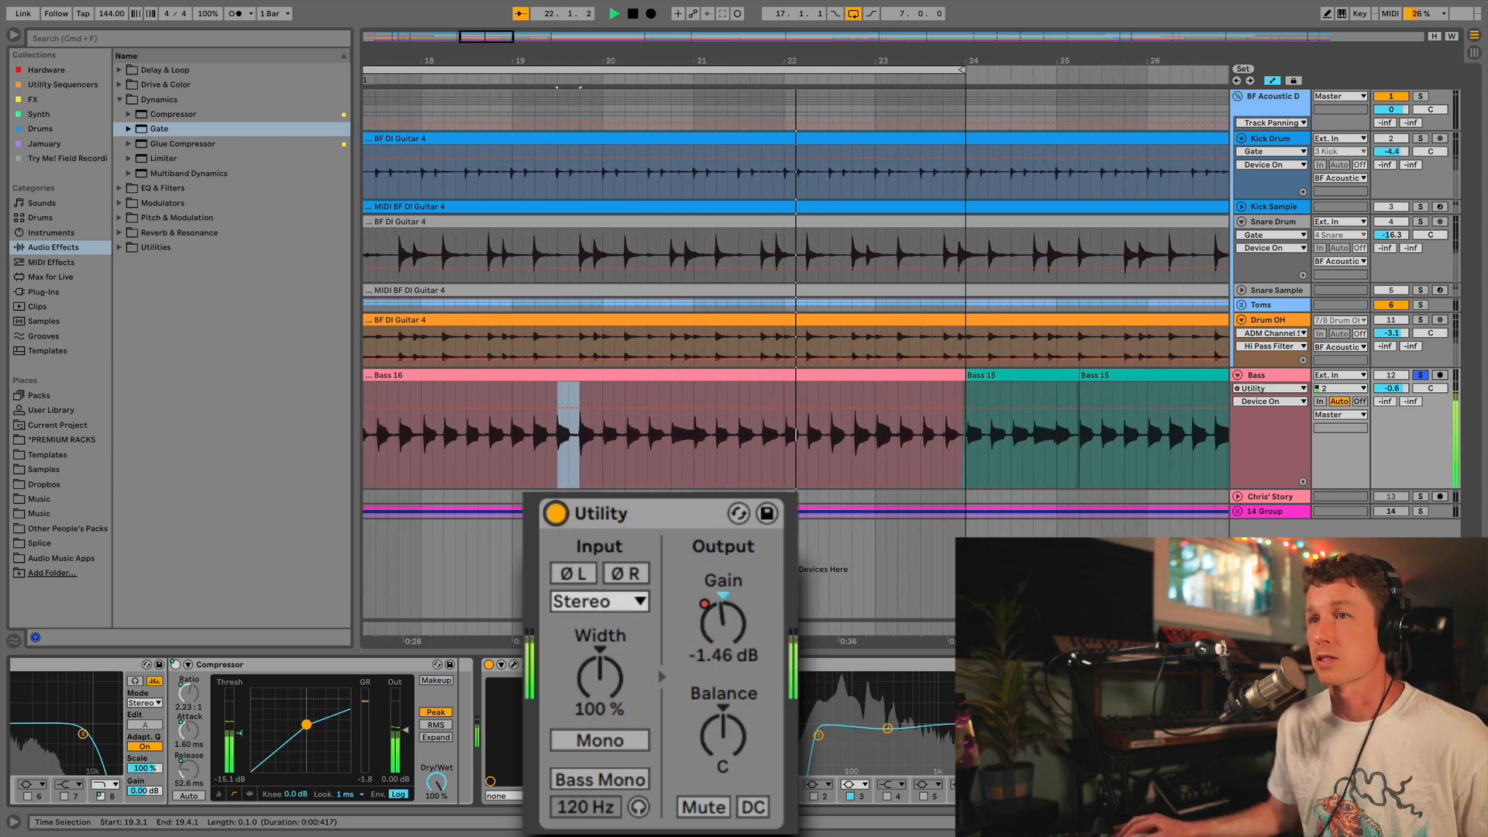
Step: Display the Bass track's Utility Gain automation and examine how it lines up with the notes from bar 17 to bar 24
left_click(722, 624)
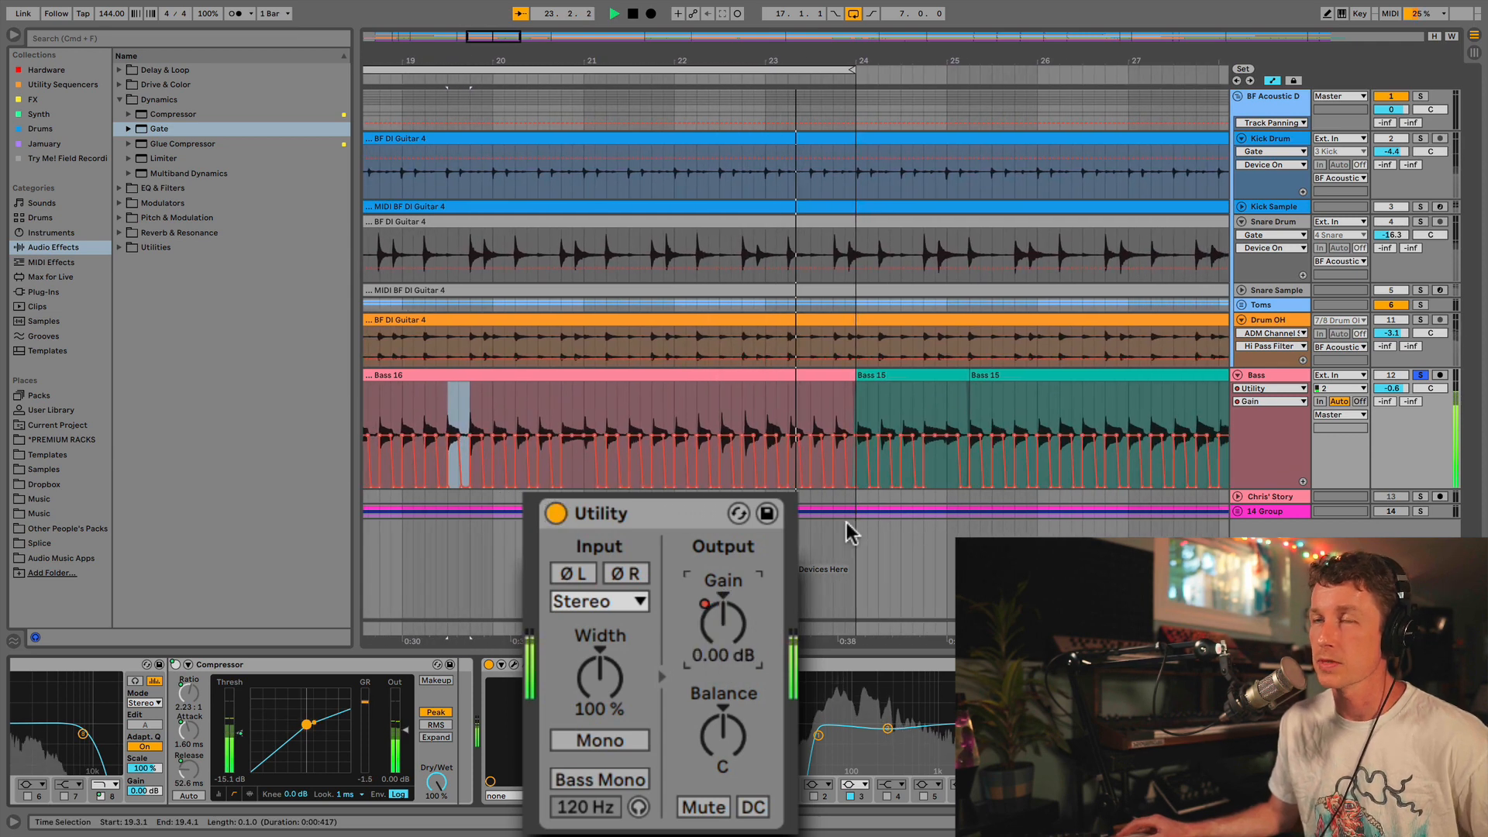
scroll(636, 454, "left", 5)
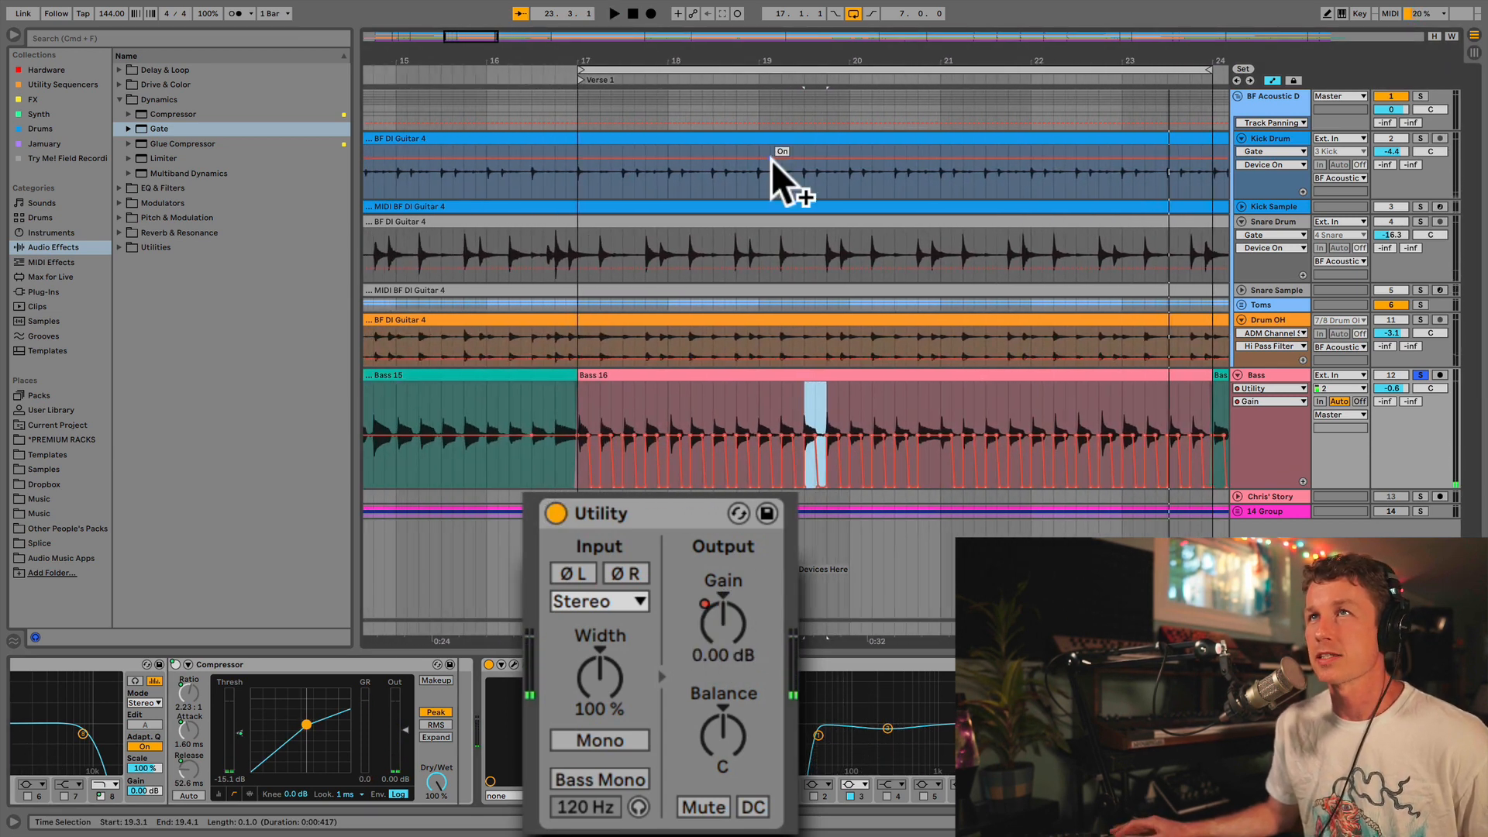
left_click_drag(665, 61, 663, 168)
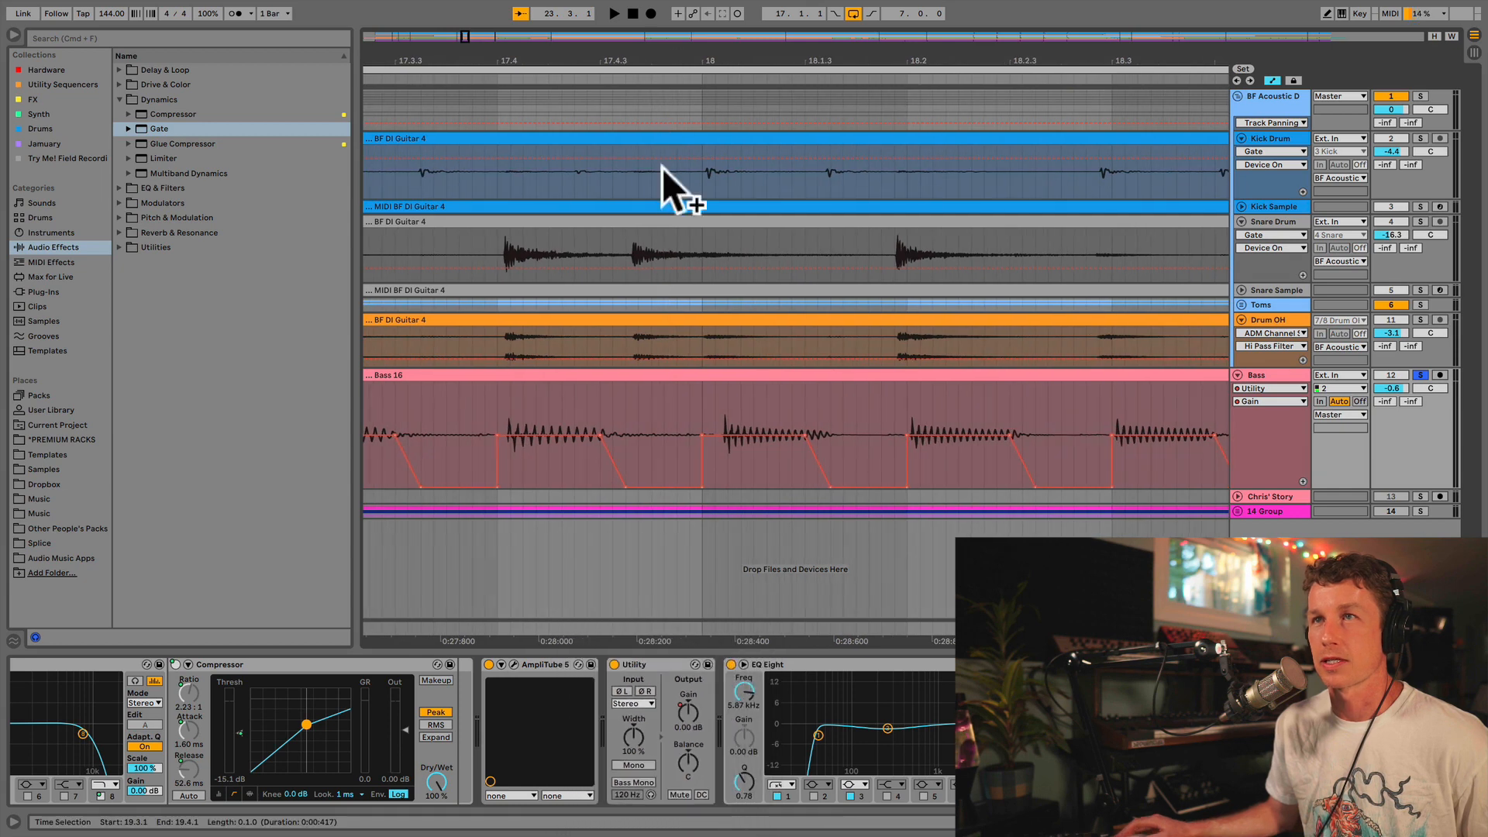
scroll(764, 380, "left", 6)
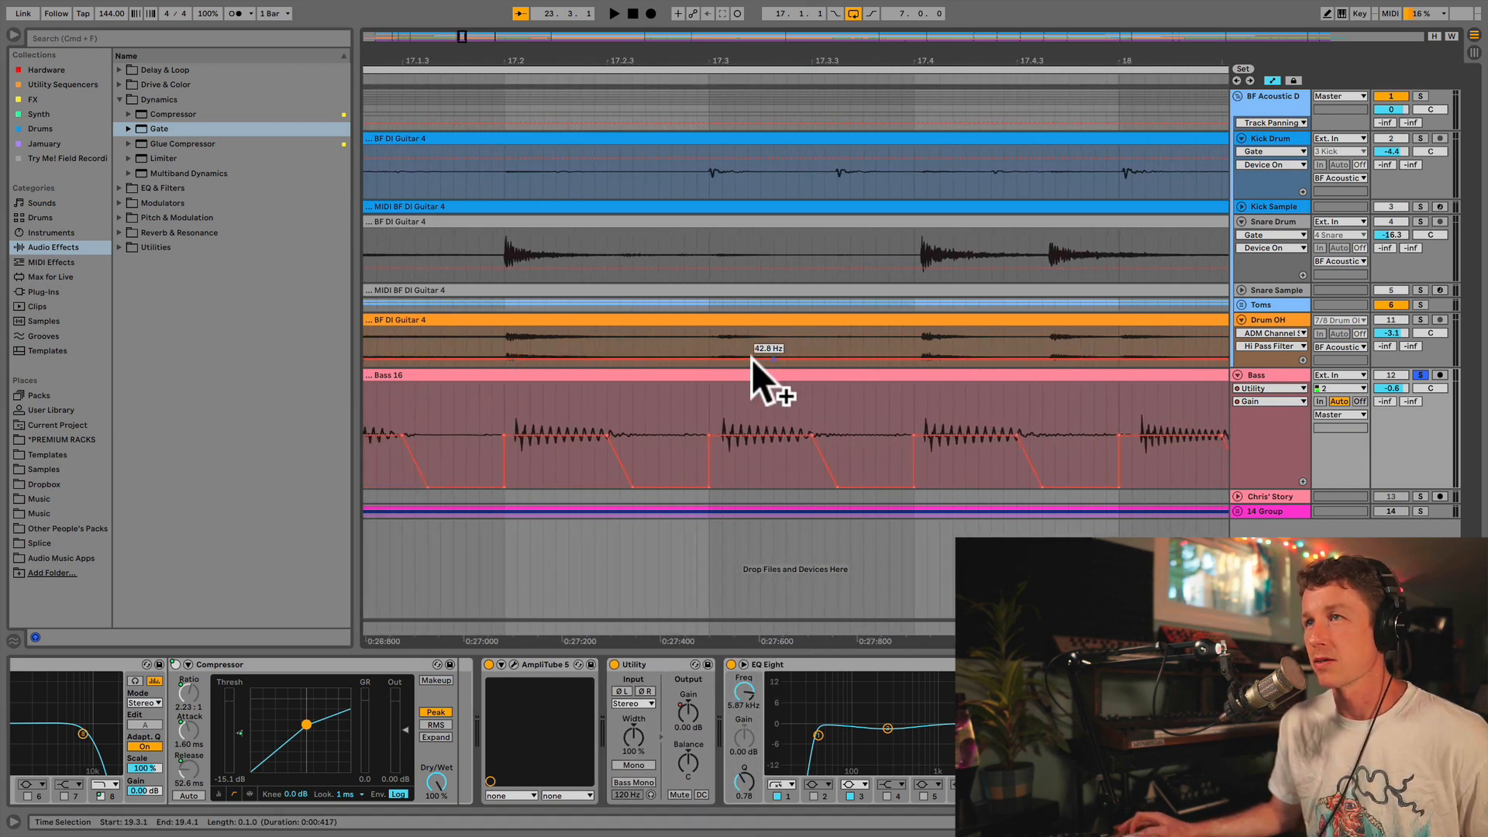
scroll(756, 365, "right", 5)
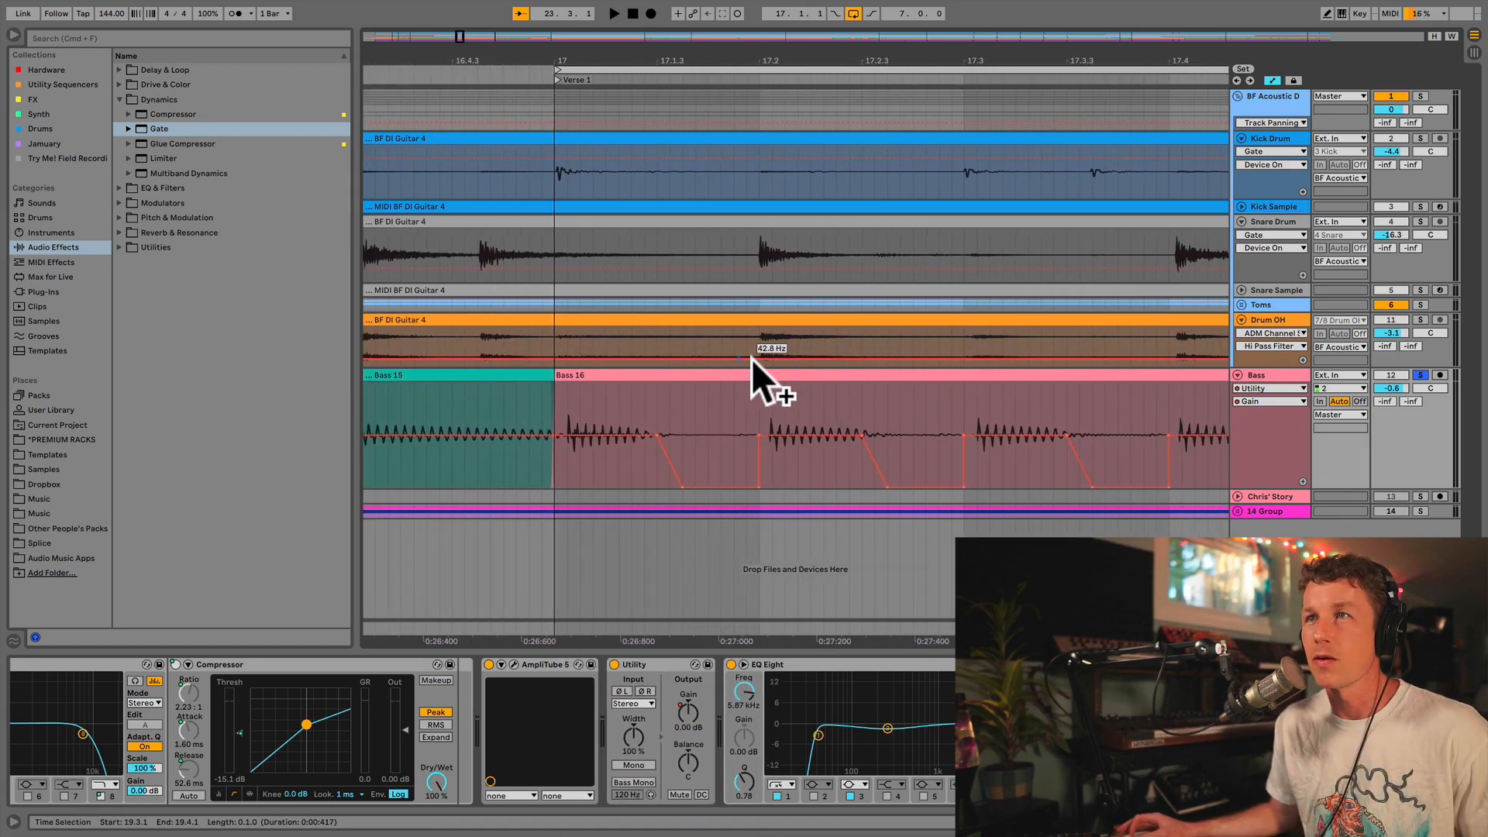
scroll(738, 398, "right", 6)
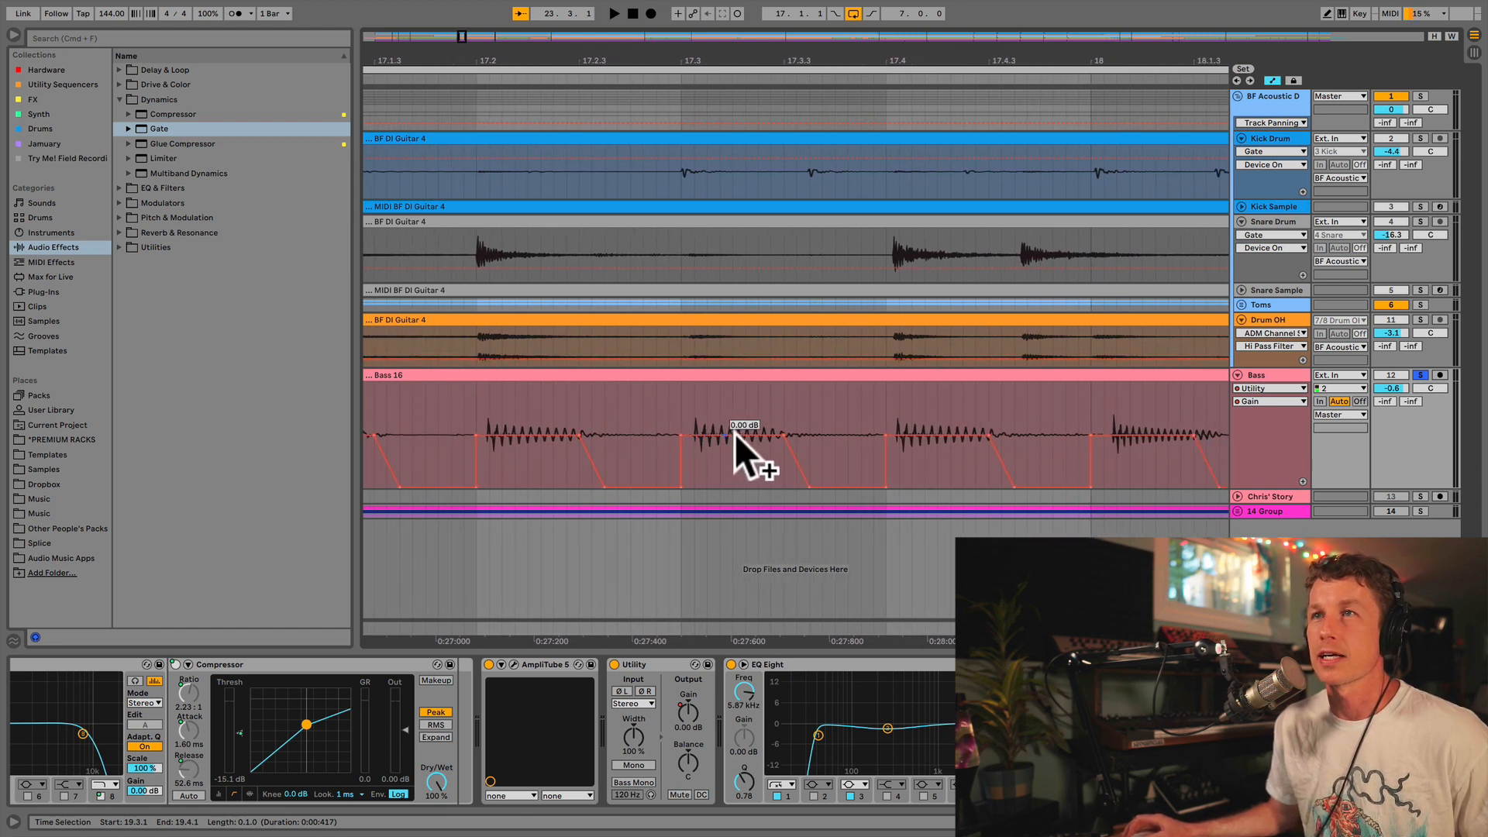
scroll(738, 429, "right", 6)
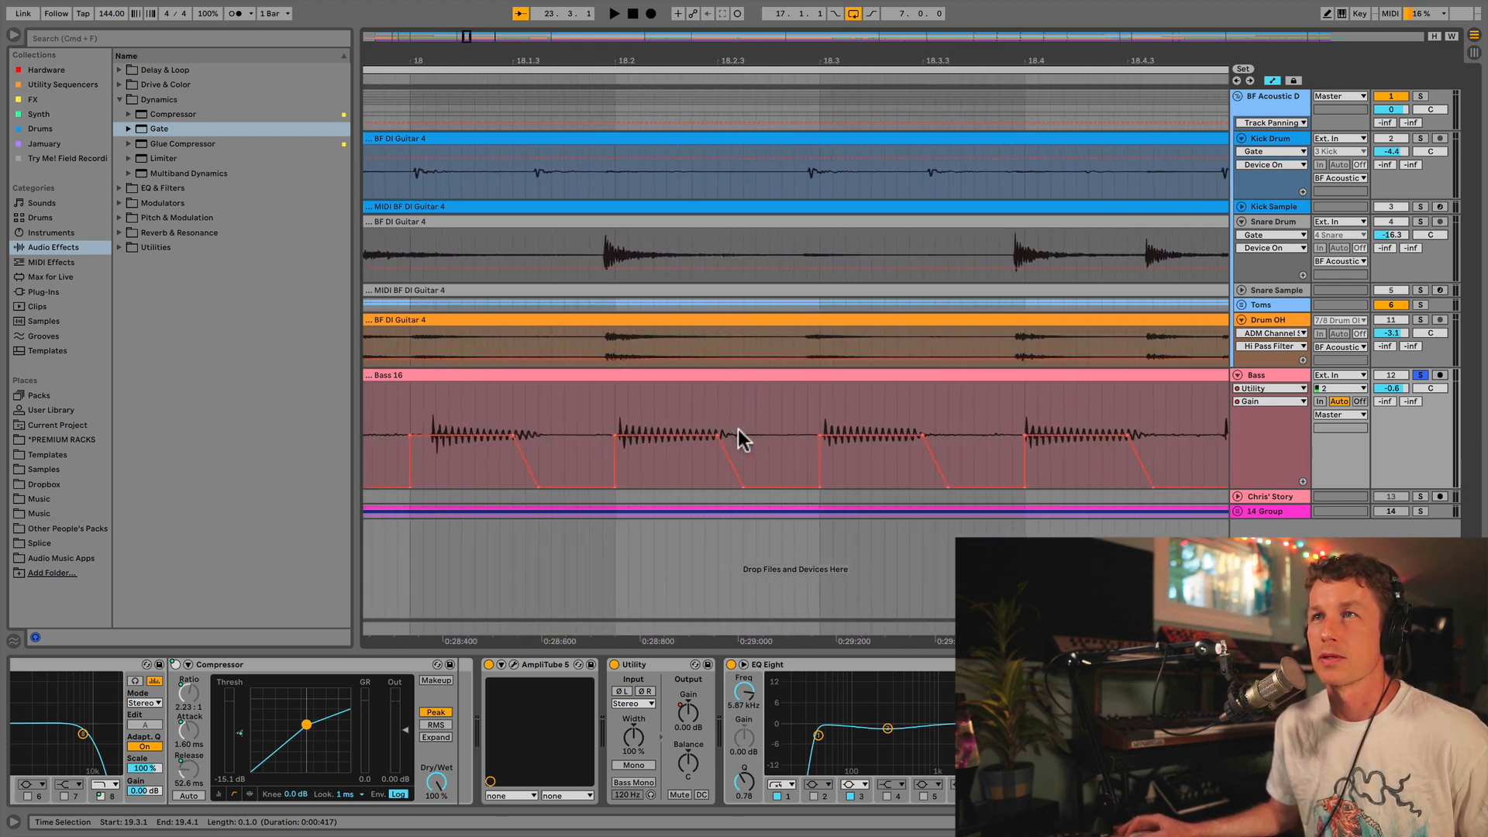
scroll(812, 446, "right", 6)
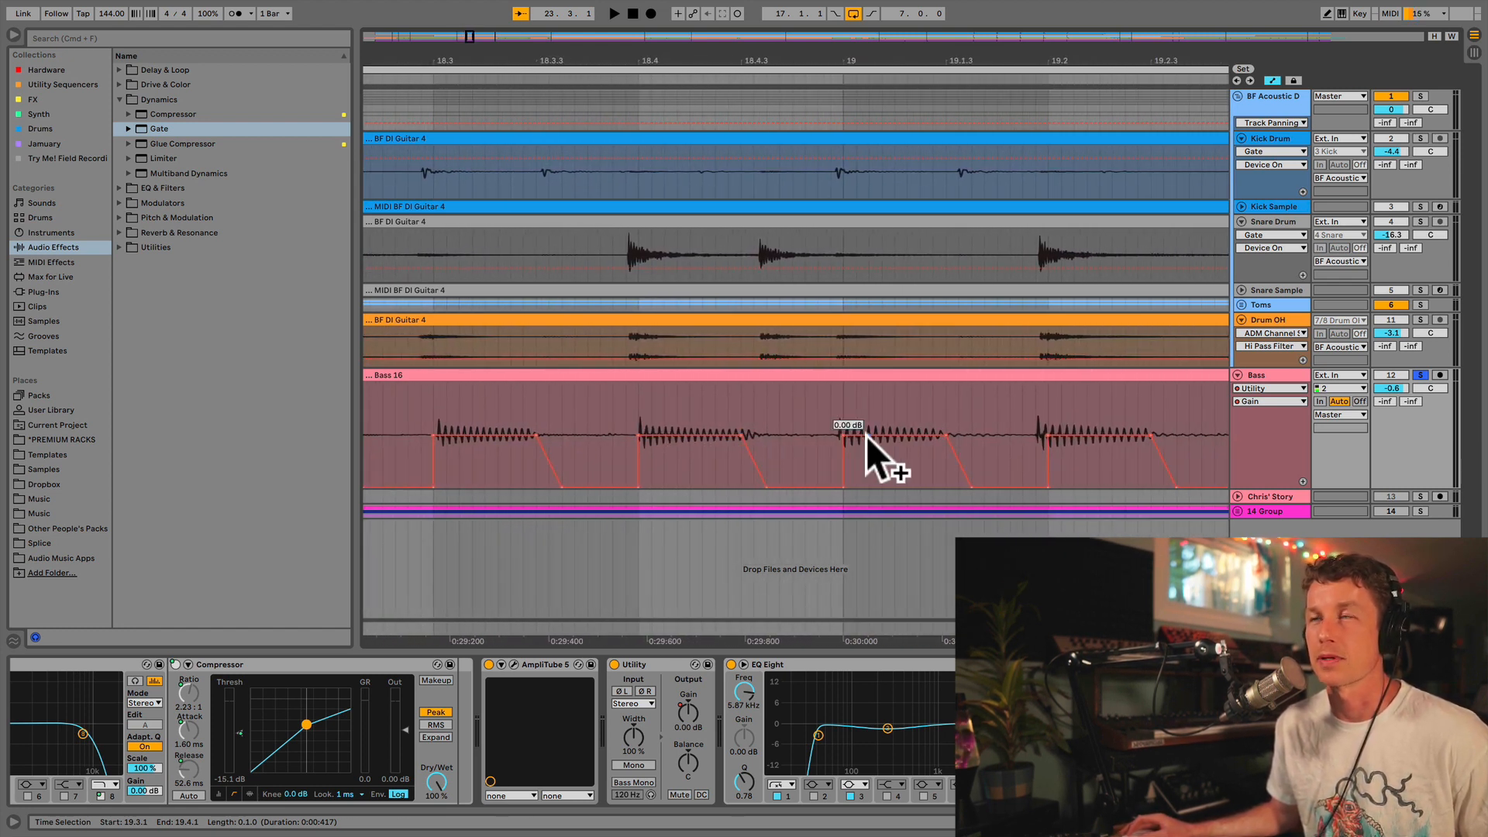
scroll(905, 427, "right", 6)
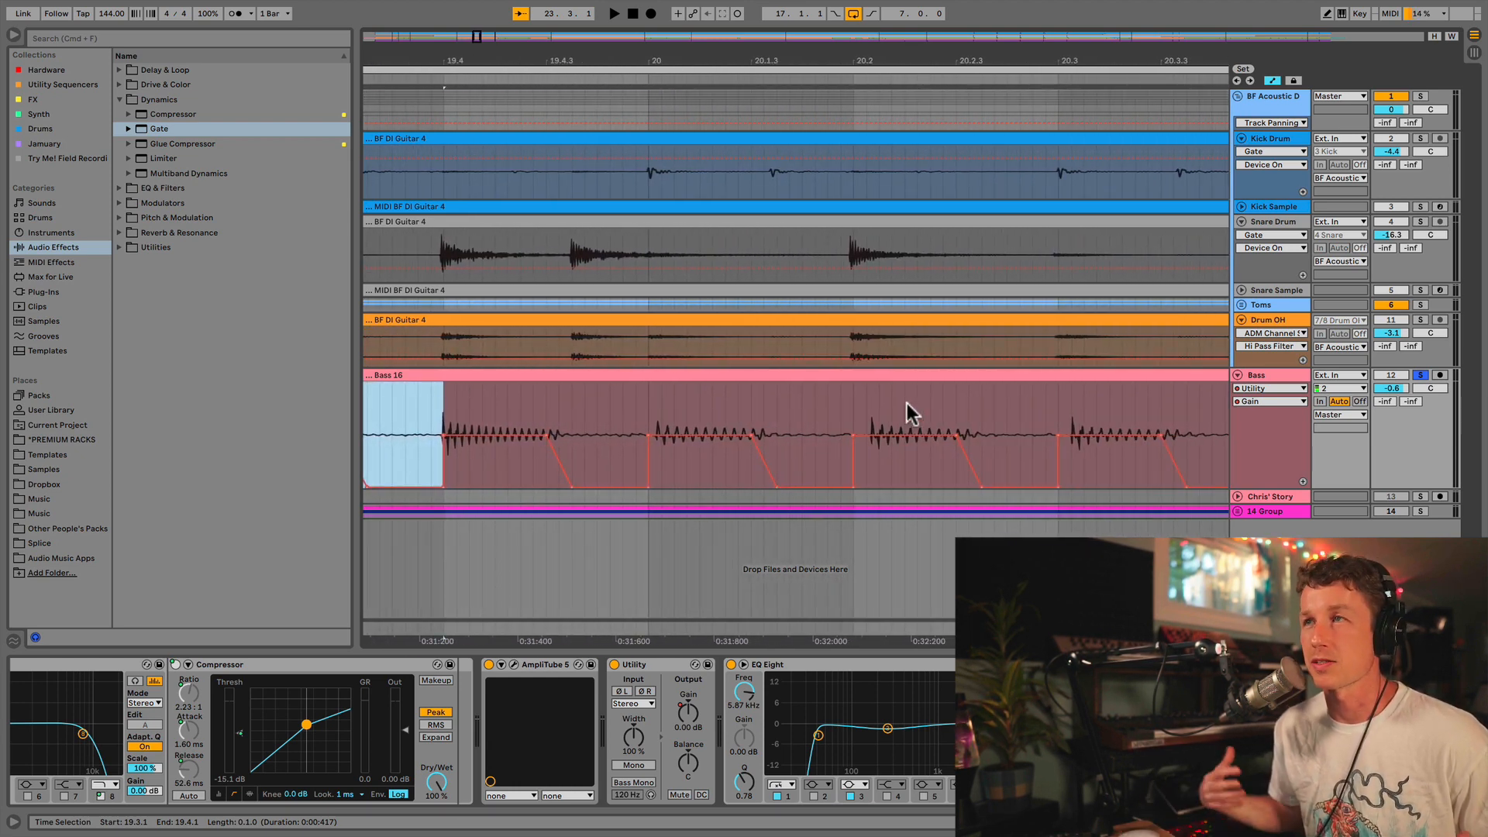
scroll(911, 413, "right", 8)
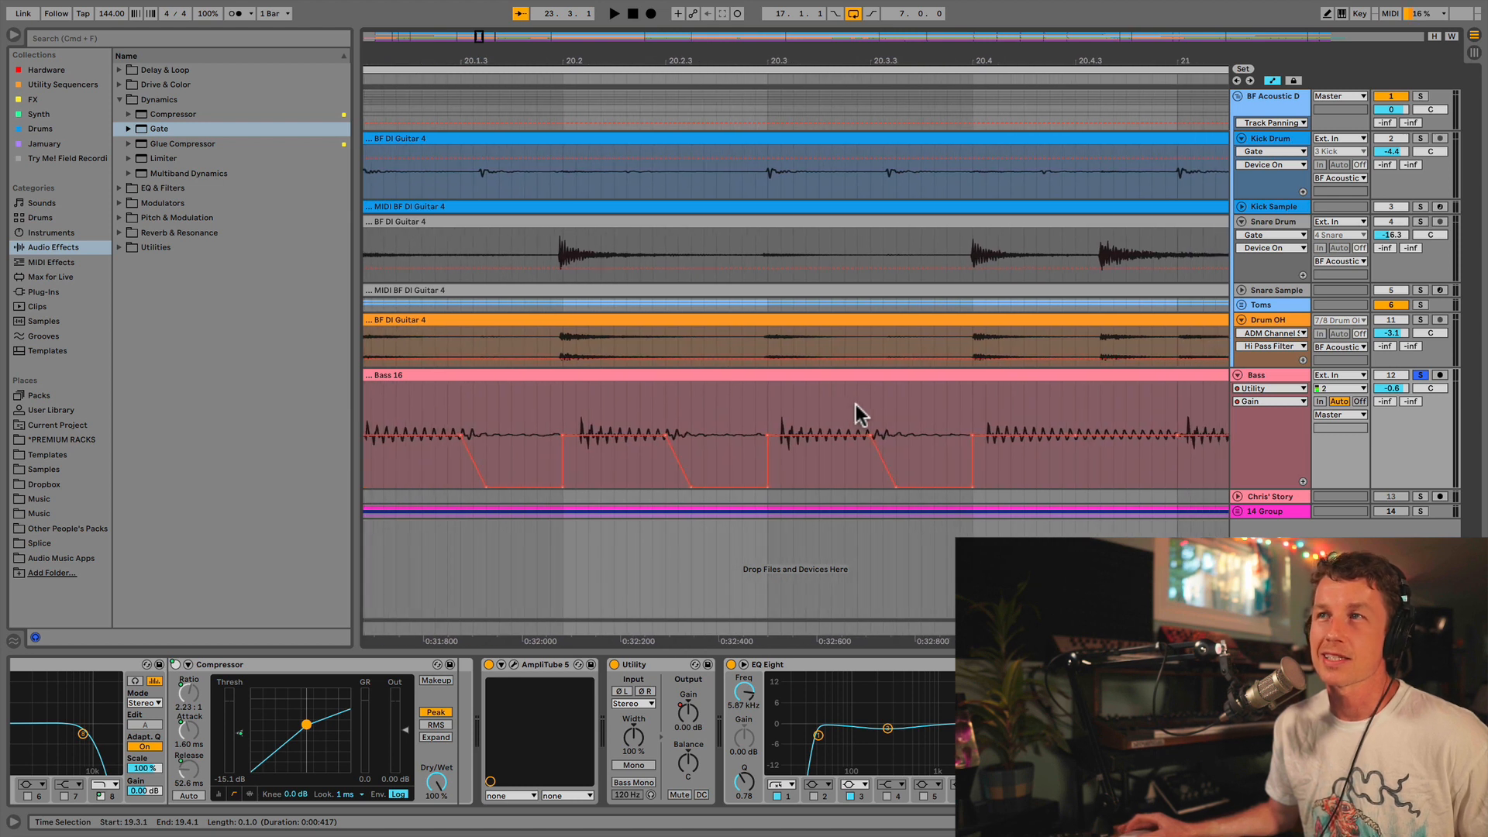
scroll(944, 422, "right", 6)
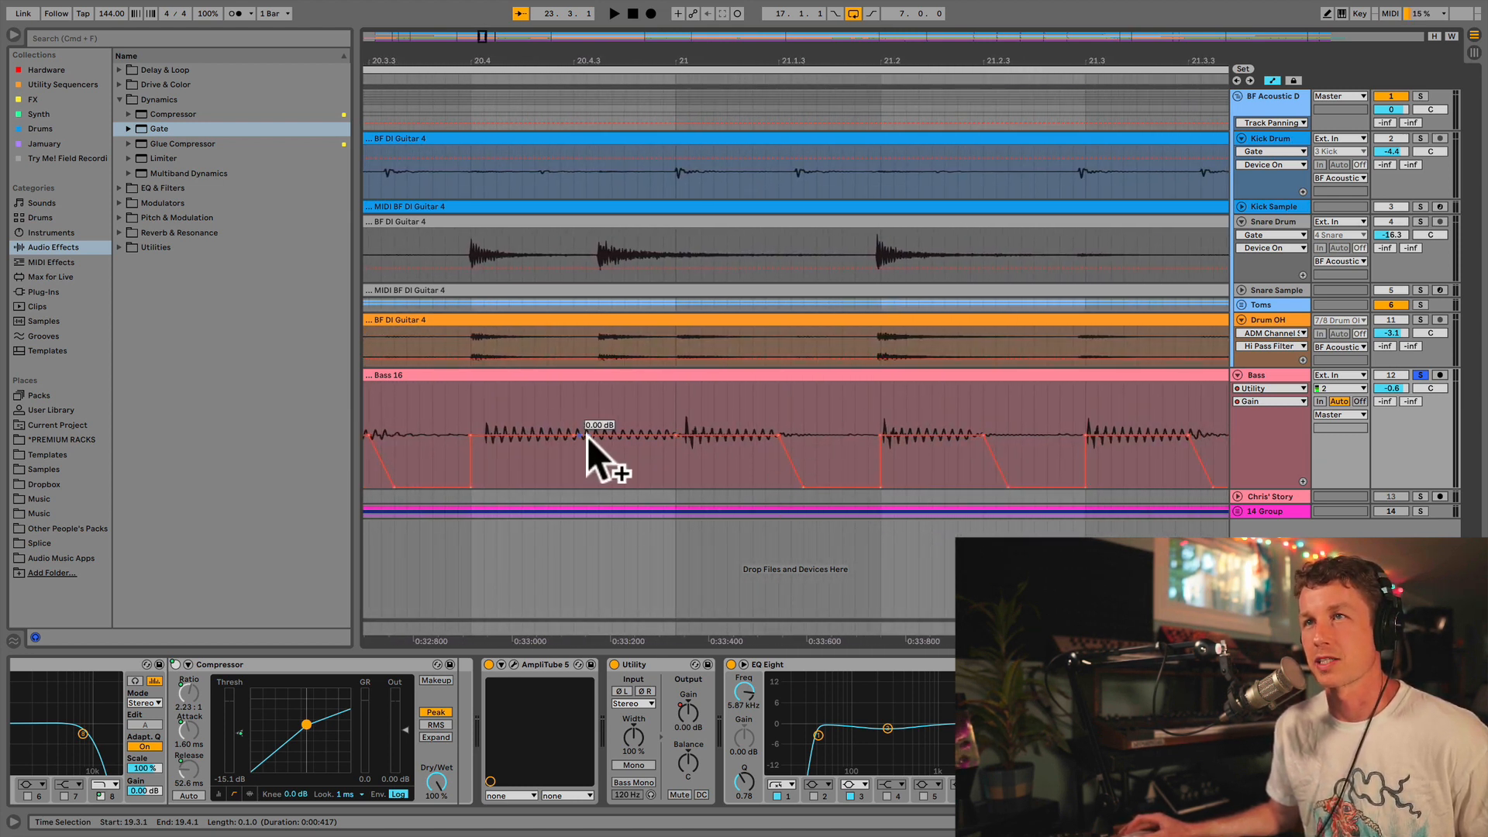
scroll(722, 419, "right", 8)
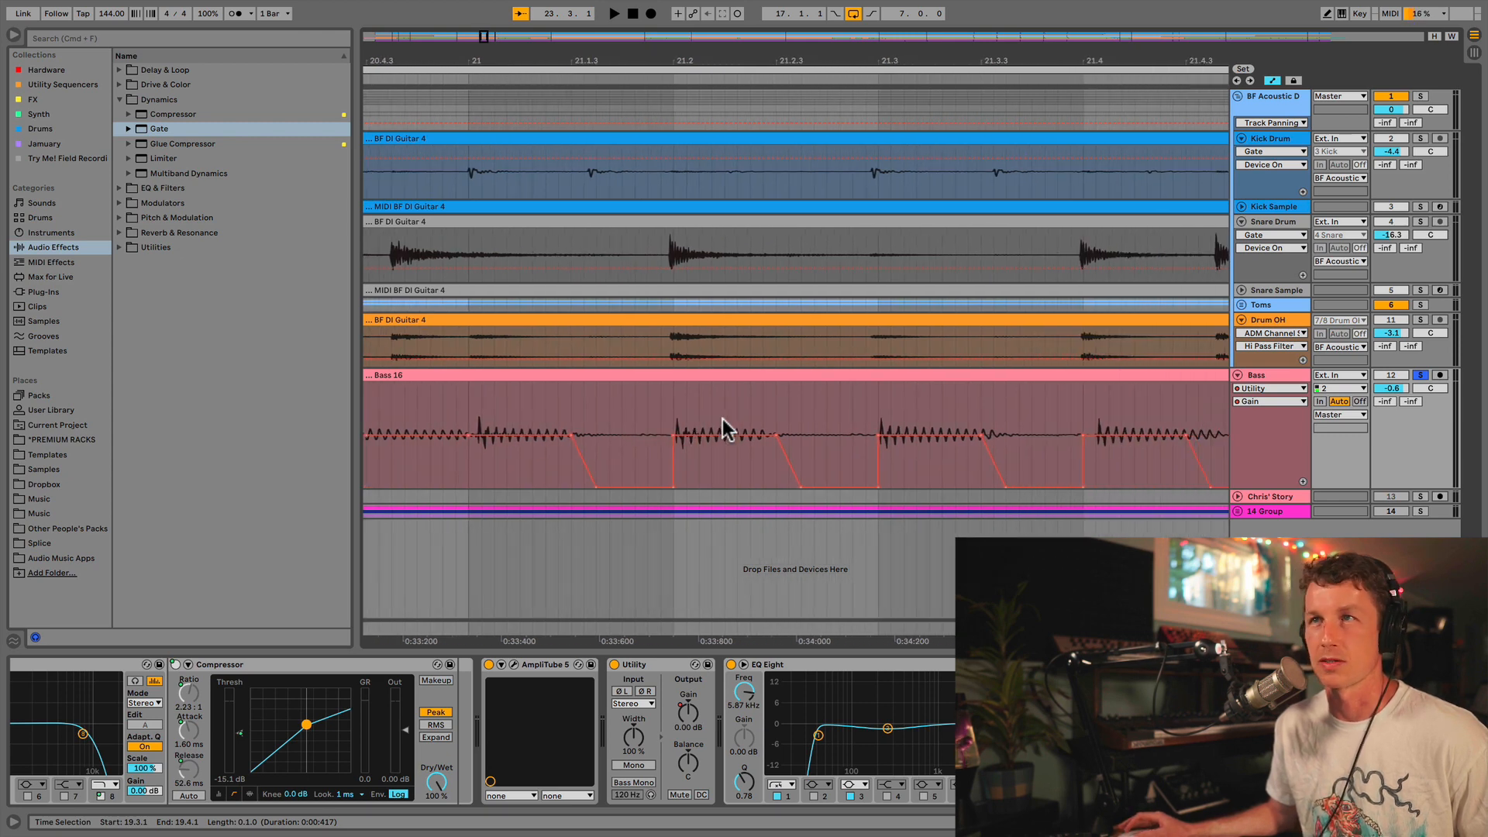
scroll(723, 418, "right", 9)
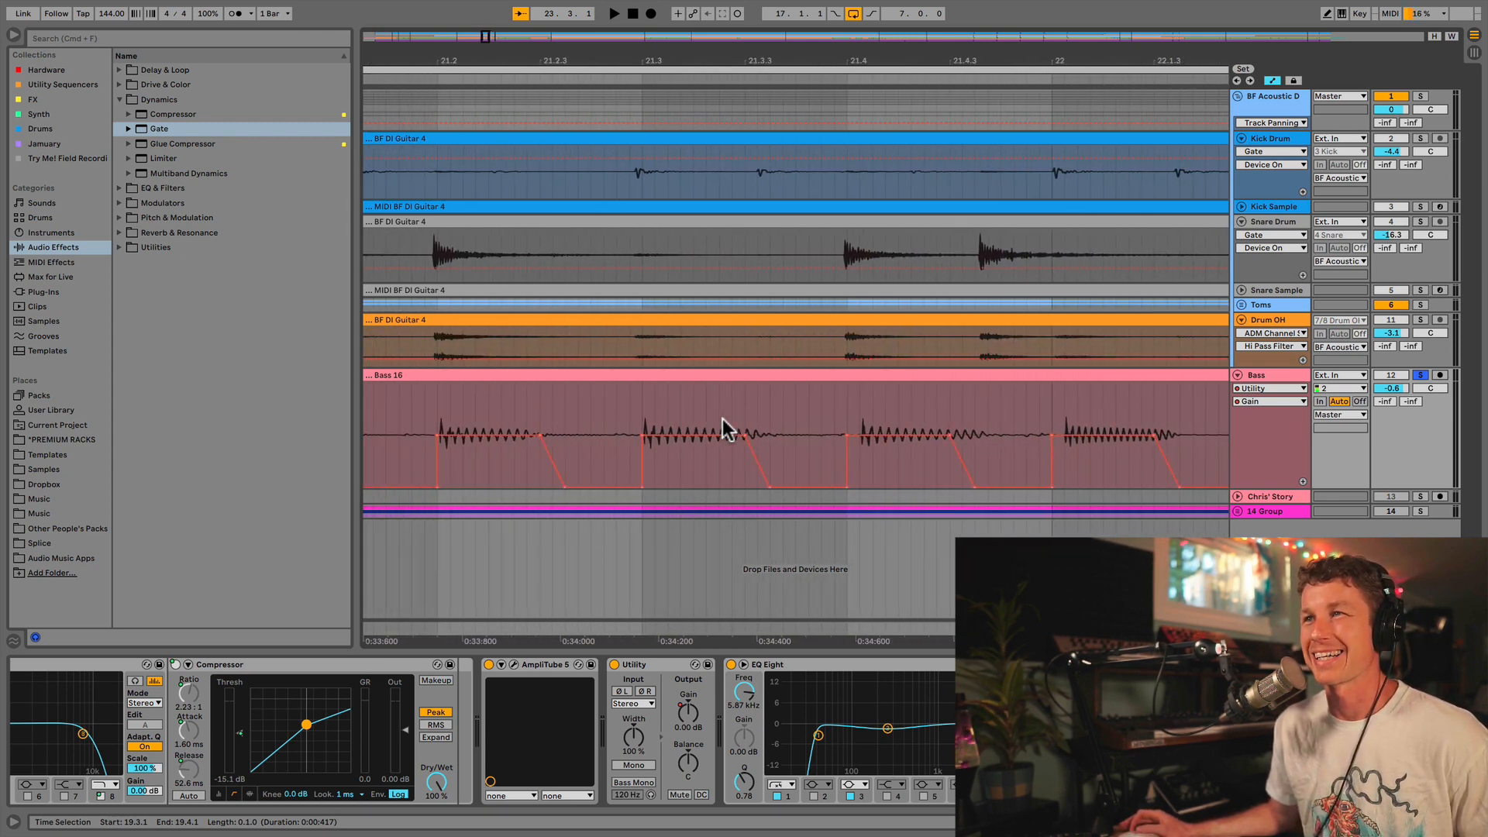
scroll(723, 419, "right", 3)
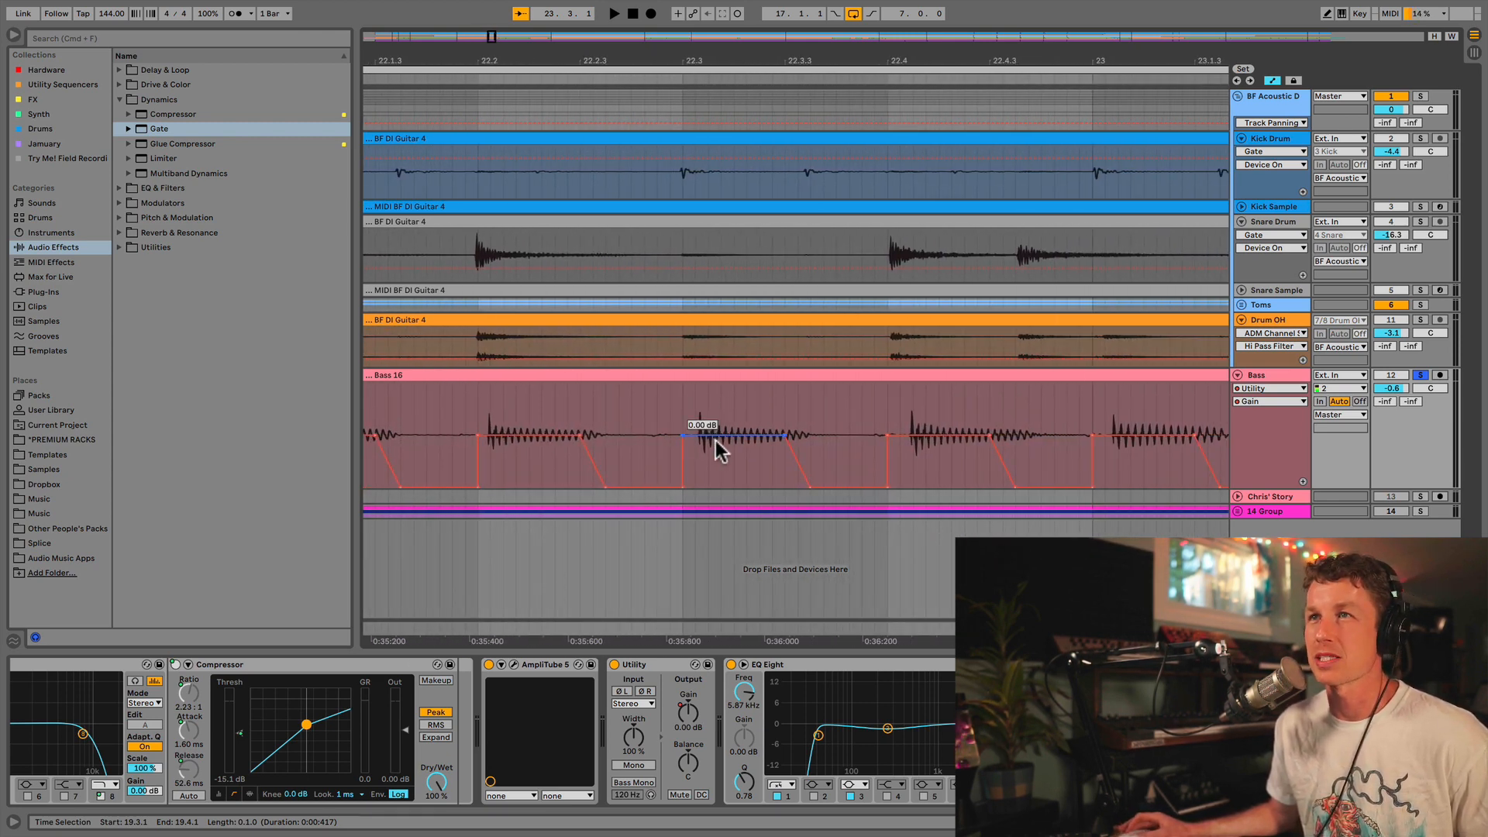
scroll(961, 411, "right", 5)
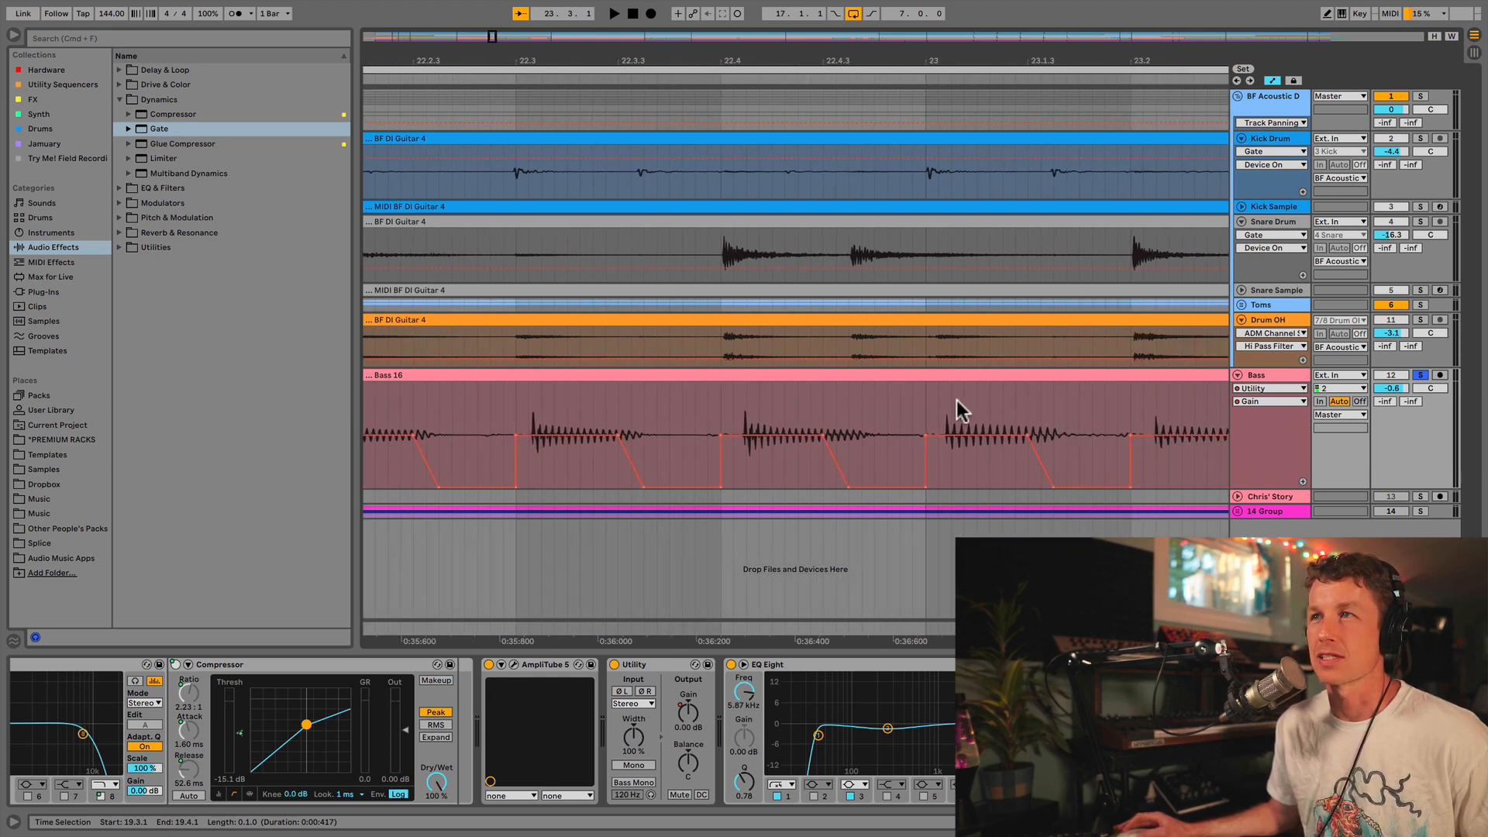
scroll(1007, 431, "right", 5)
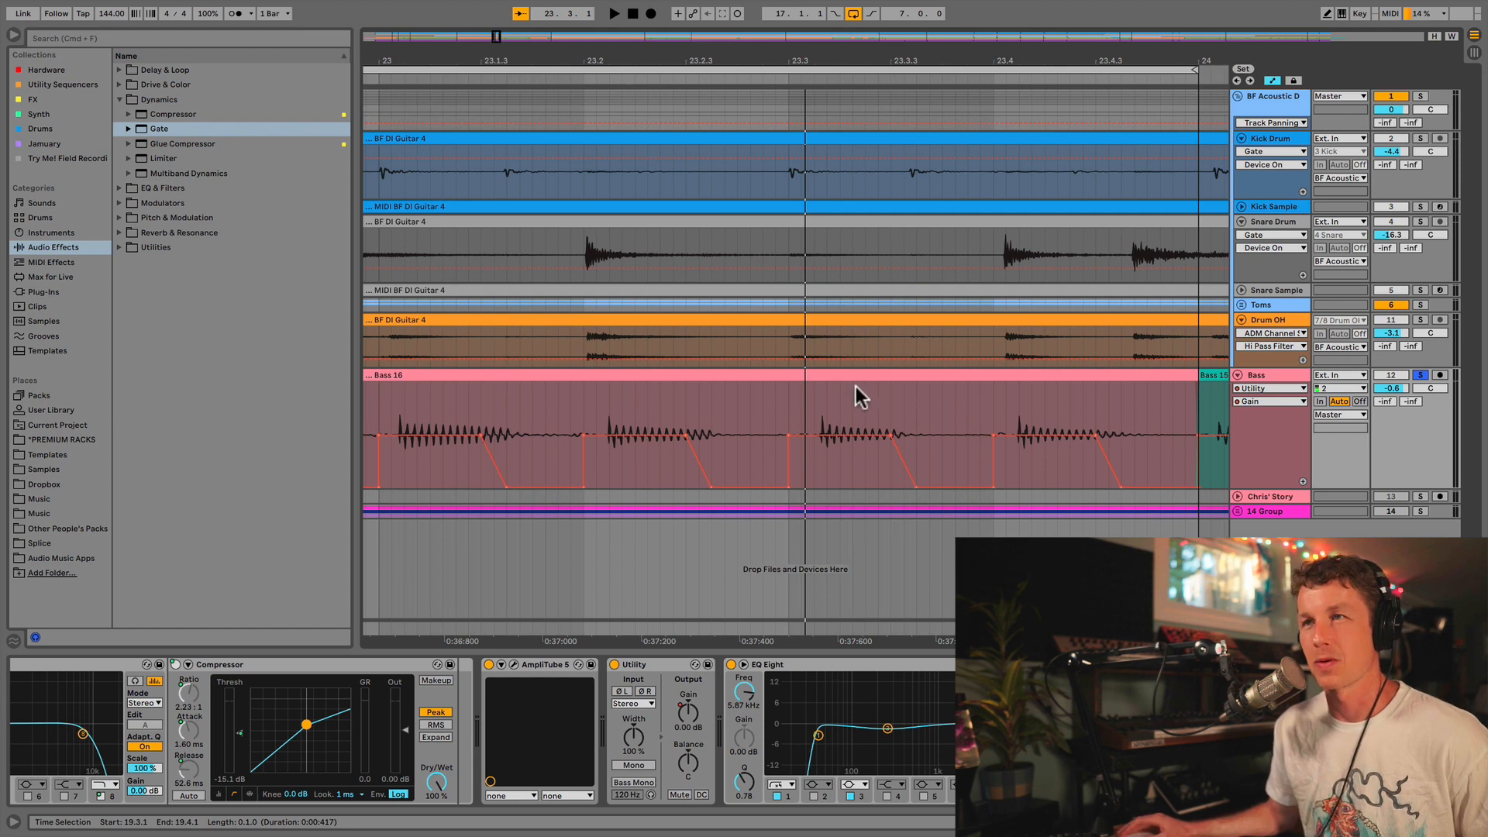
Step: Switch off the Bass track's Utility and hide the automation and the browser, showing the first notes of Verse 1
left_click_drag(823, 63, 823, 23)
left_click_drag(824, 23, 824, 7)
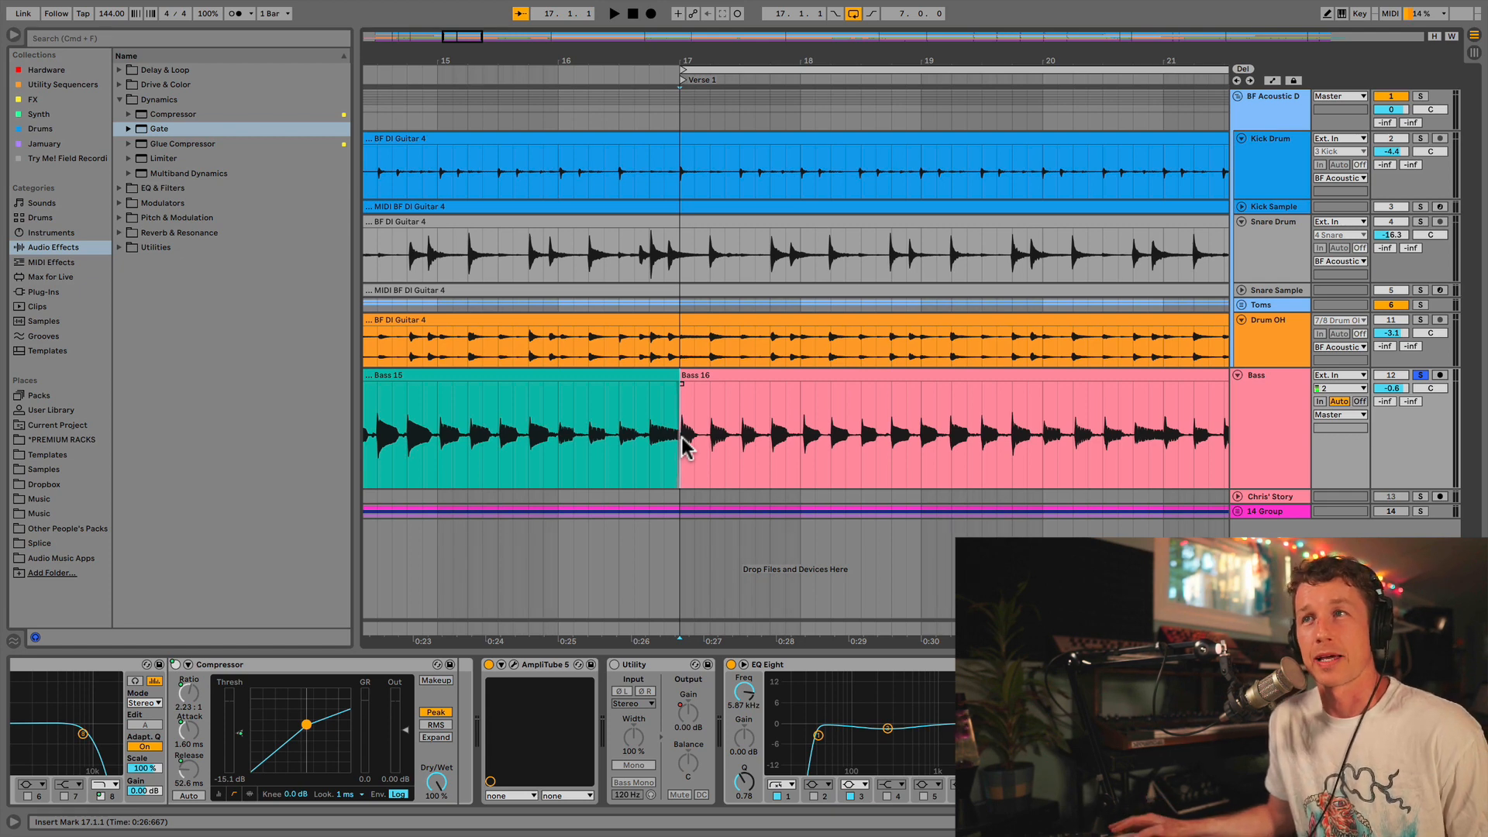
left_click(12, 35)
left_click_drag(419, 62, 419, 140)
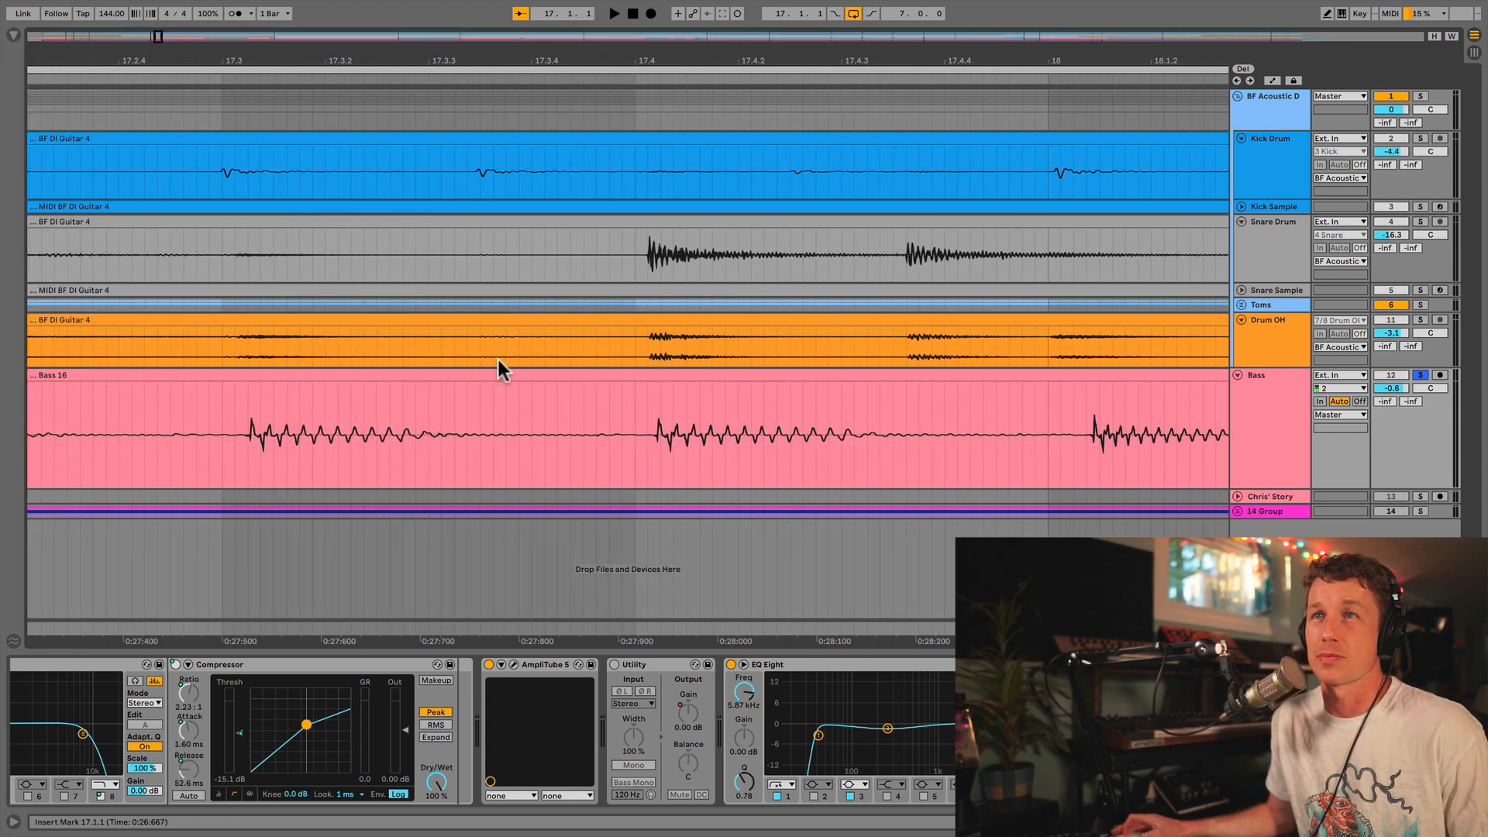
scroll(496, 361, "left", 5)
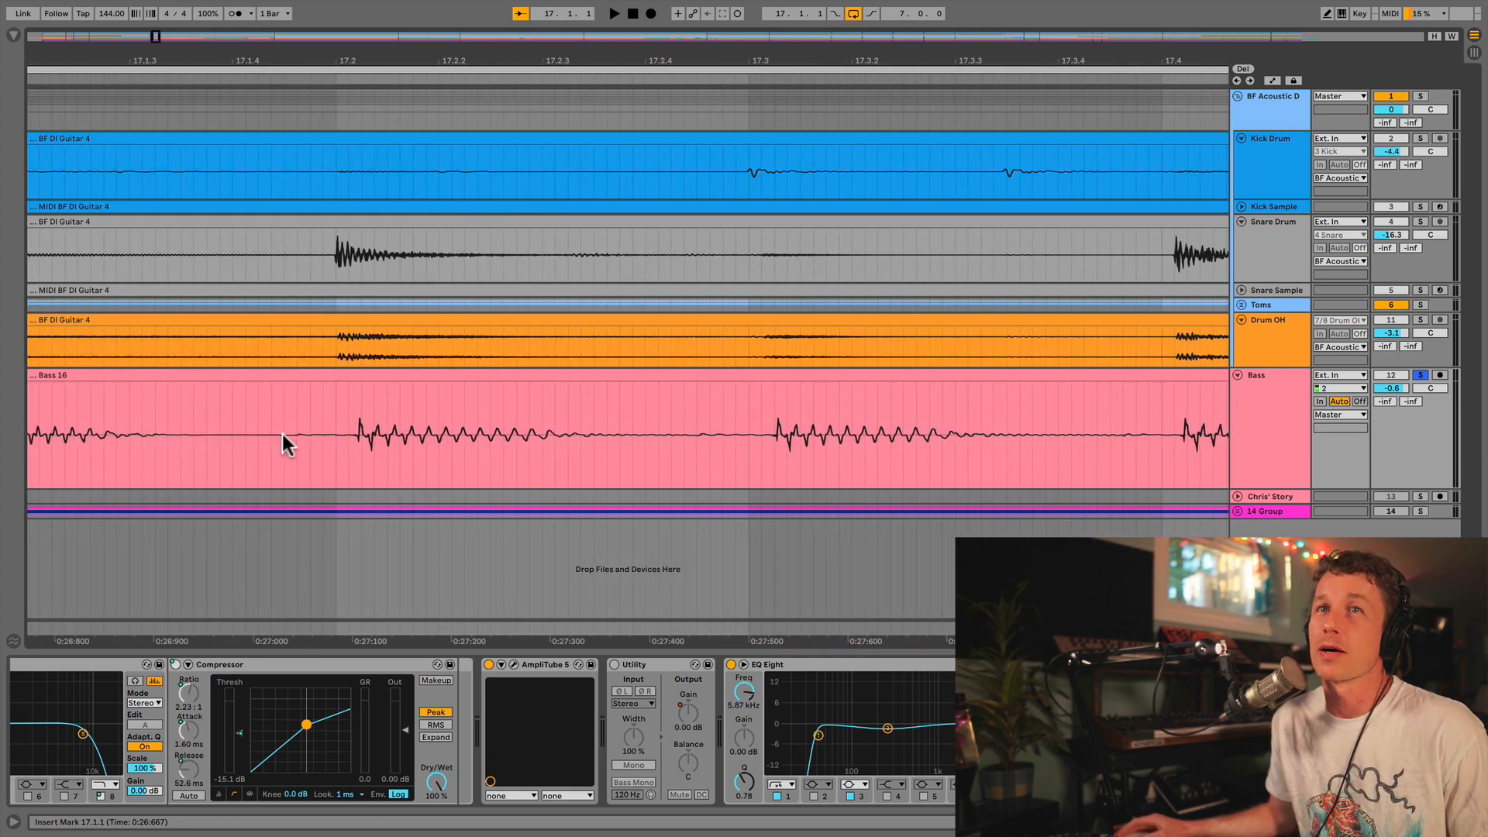
Step: Deactivate the noisy gap between the first two notes of the Bass 16 clip, from 17.1.3 to 17.2.1, instead of deleting it
left_click_drag(164, 443, 334, 432)
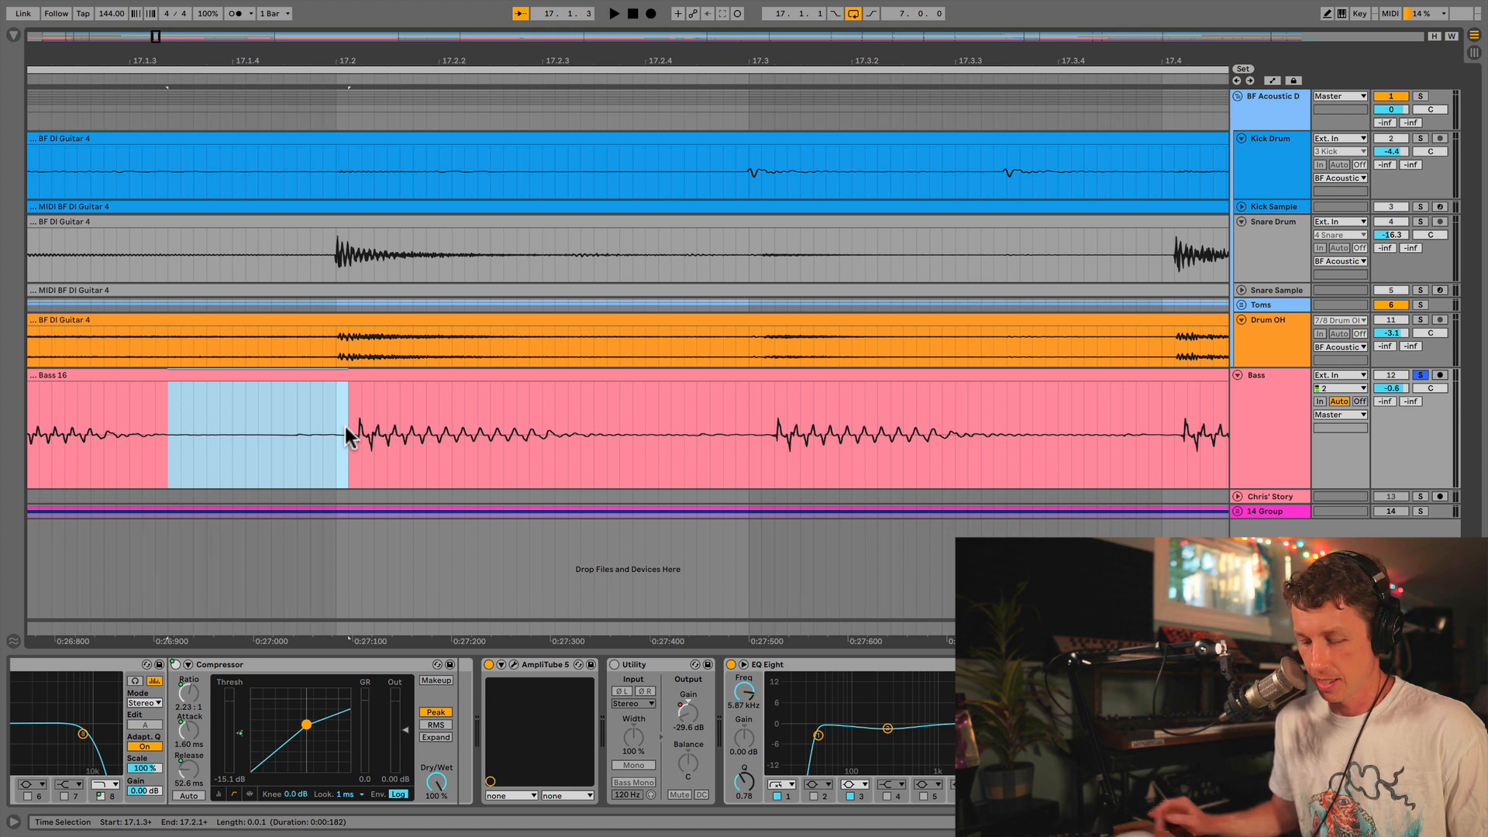
key("Delete")
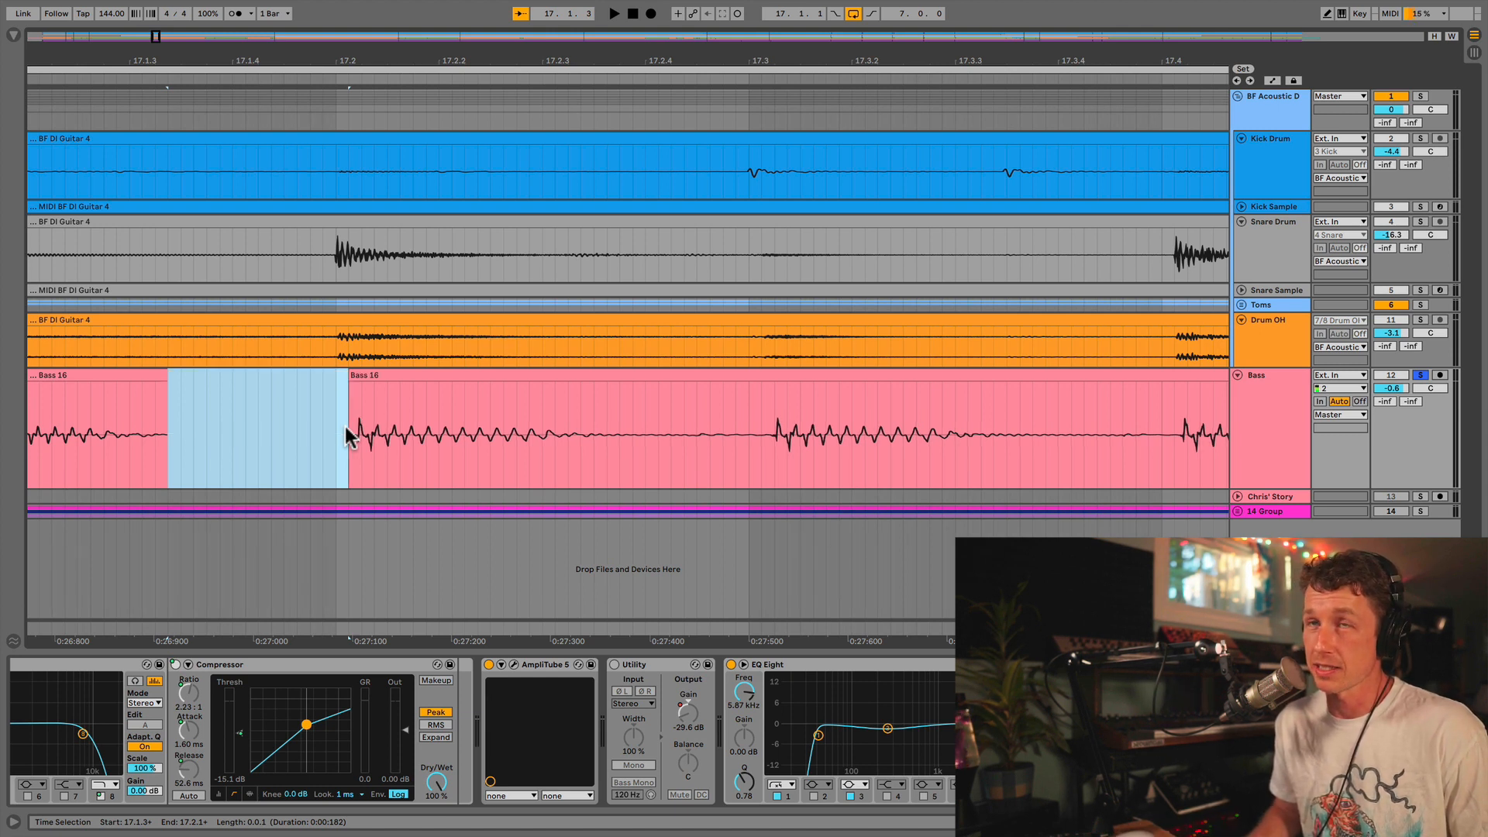
key("ctrl+j")
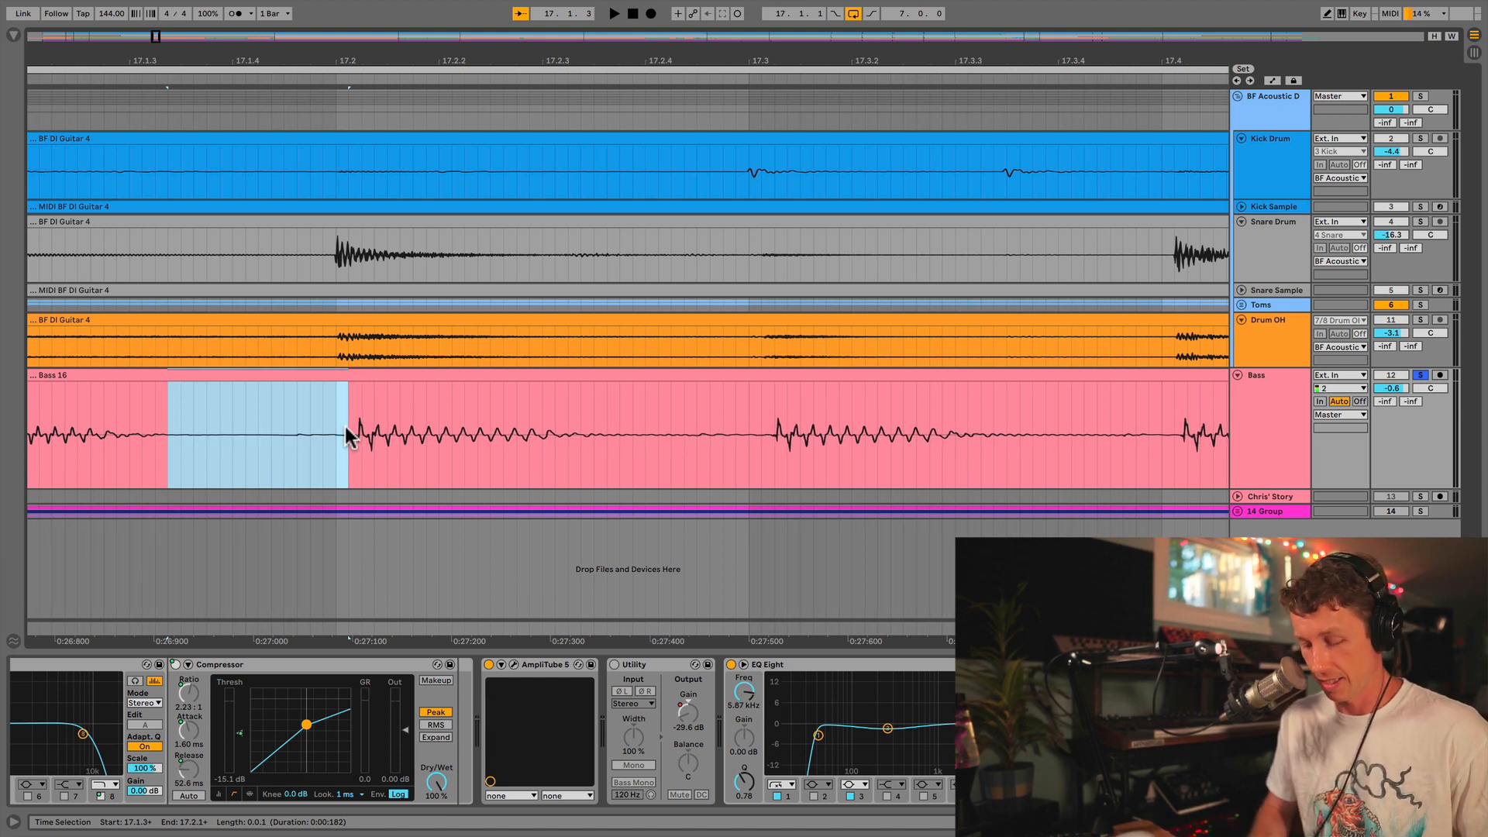
key("0")
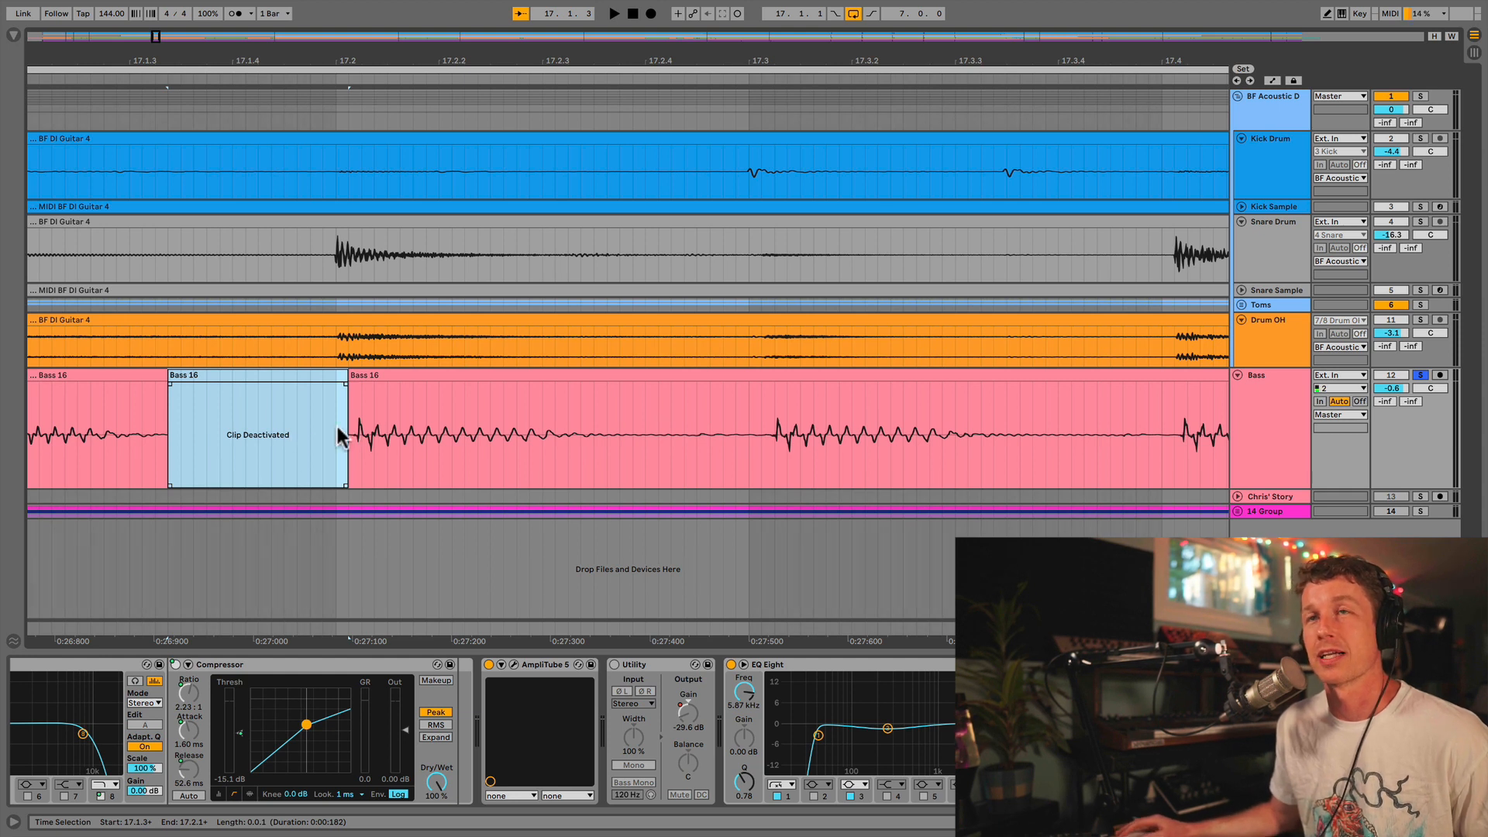
Step: Deactivate the next gap between bass notes in the Bass 16 clip, from 17.2.3 to 17.3.1
scroll(370, 422, "right", 3)
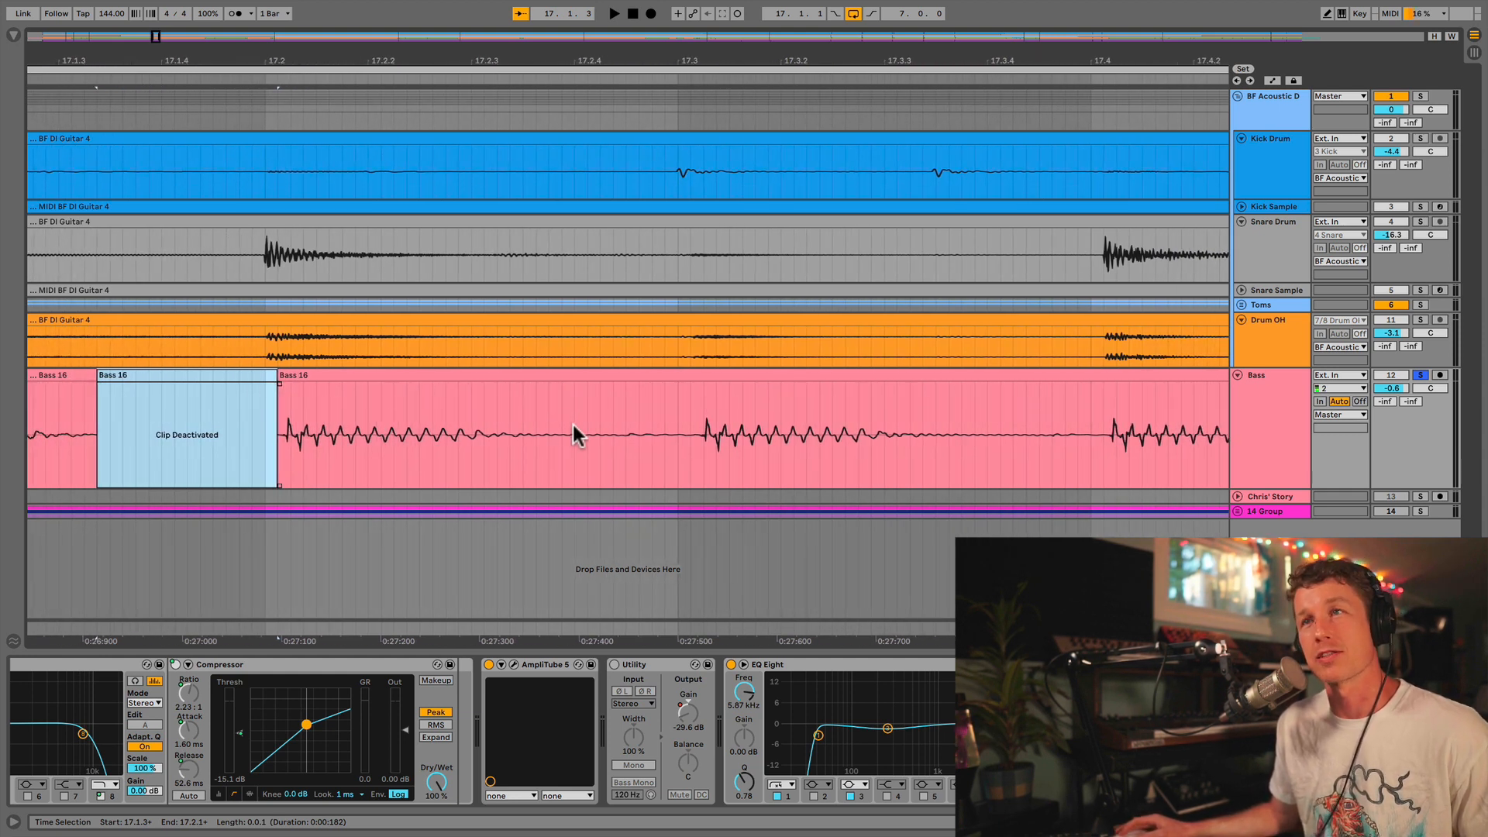
left_click_drag(515, 448, 687, 446)
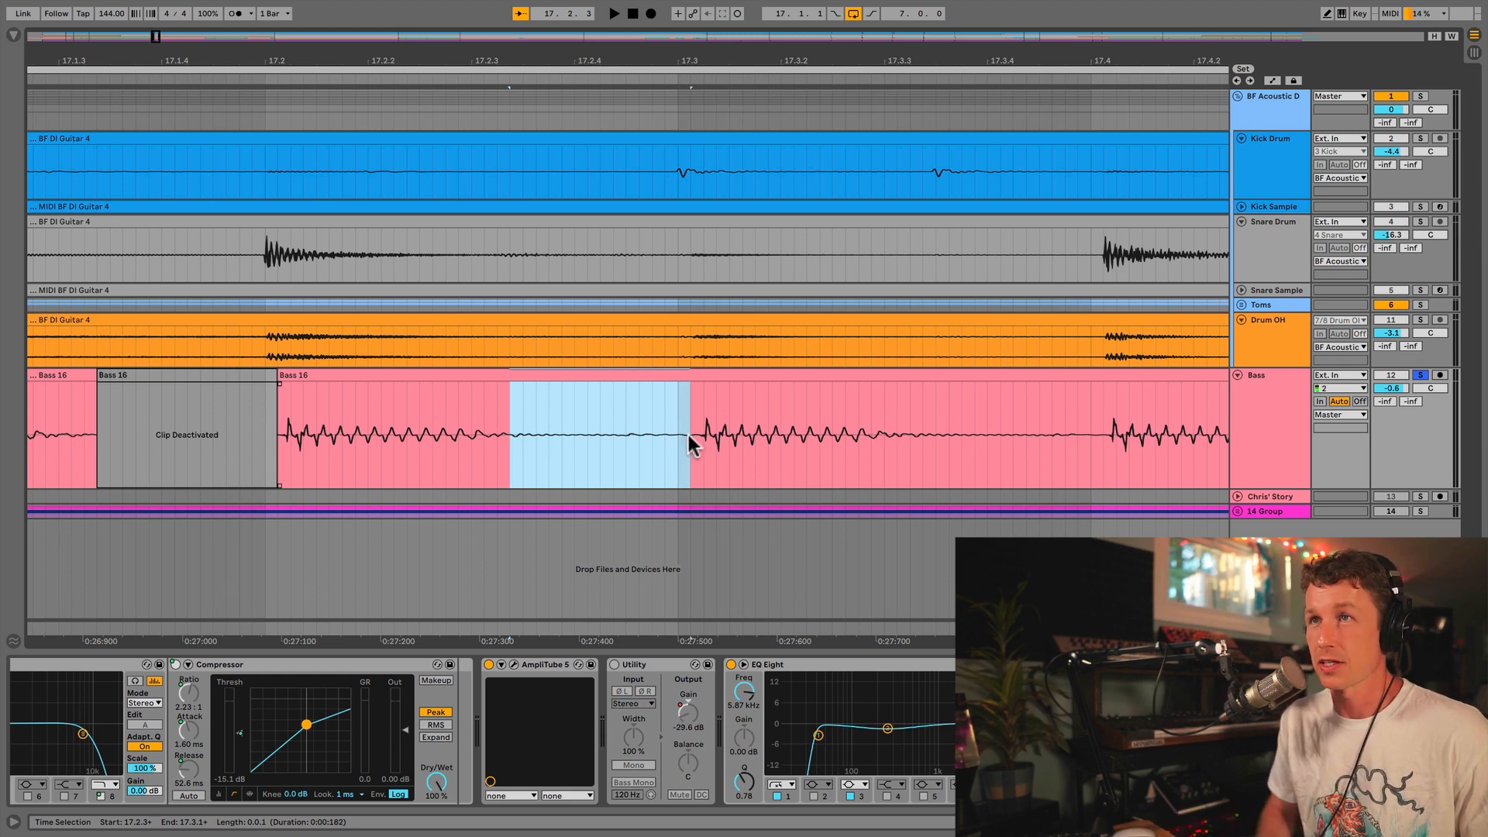
key("0")
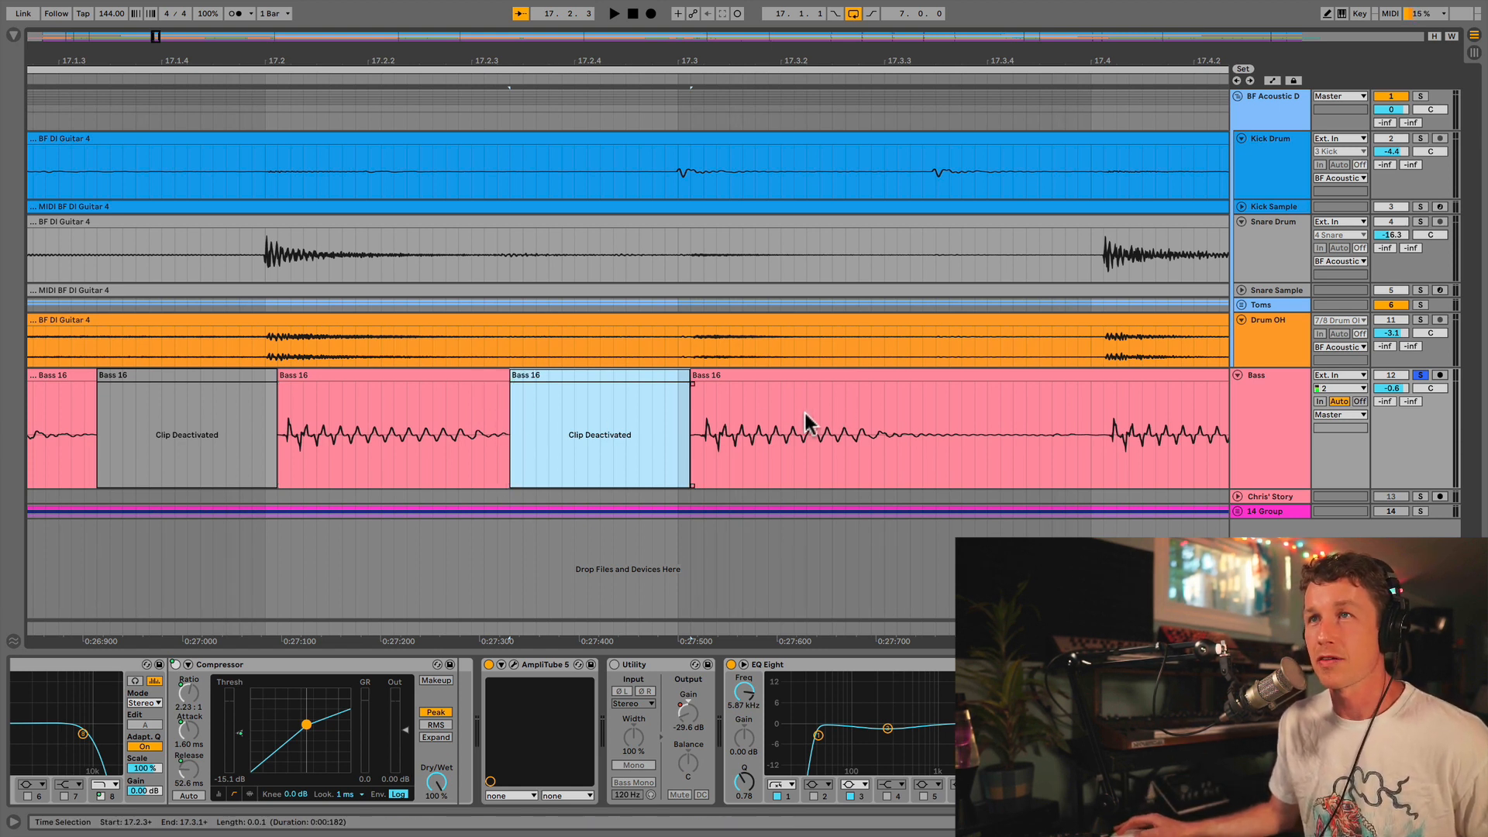
Step: Create crossfades on the clip edges of the Bass track across the range from 17.1.2 to 17.3.2
left_click_drag(774, 425, 78, 465)
right_click(85, 401)
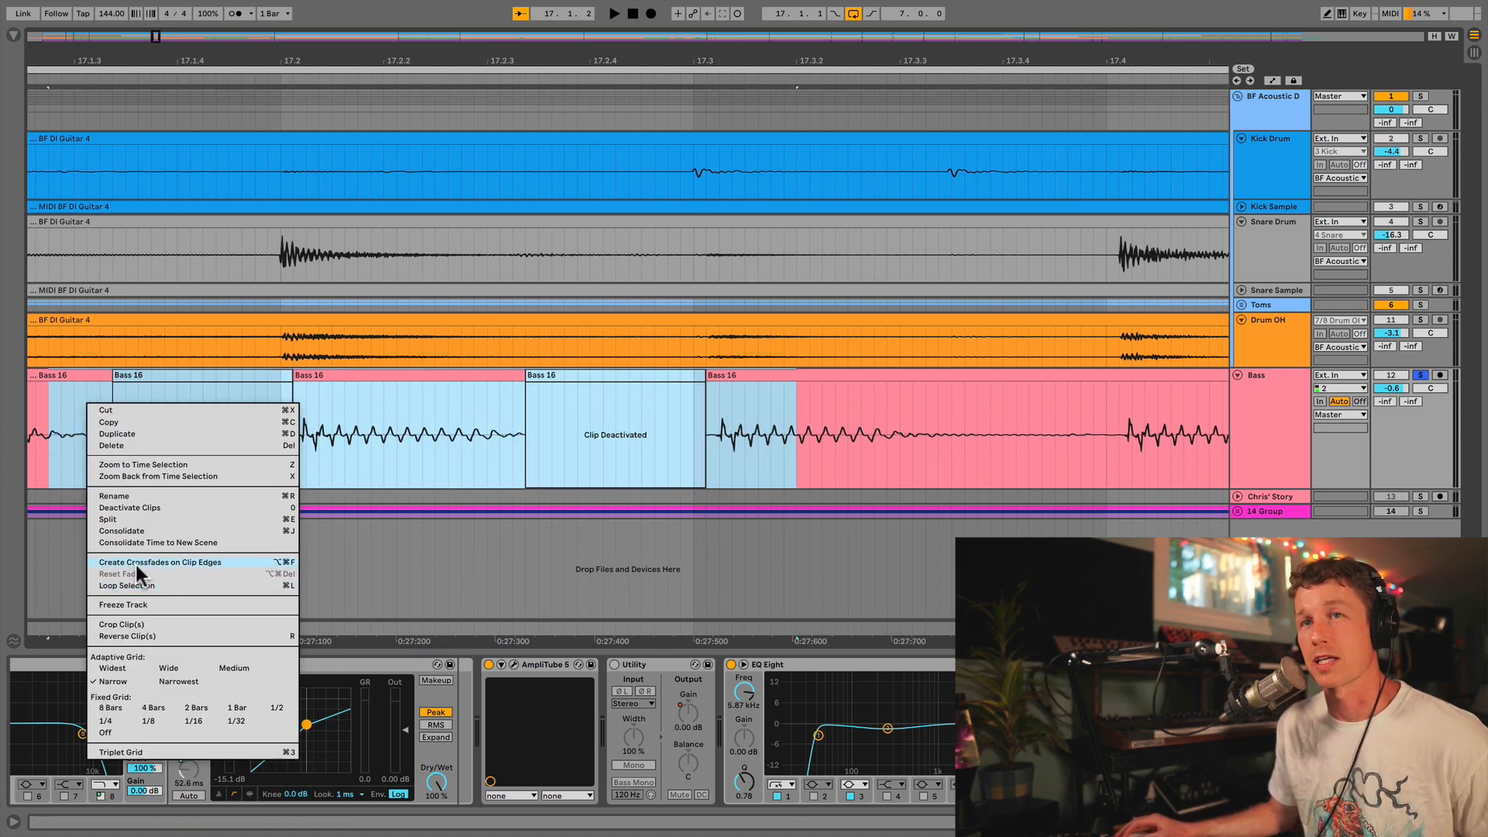
left_click(136, 564)
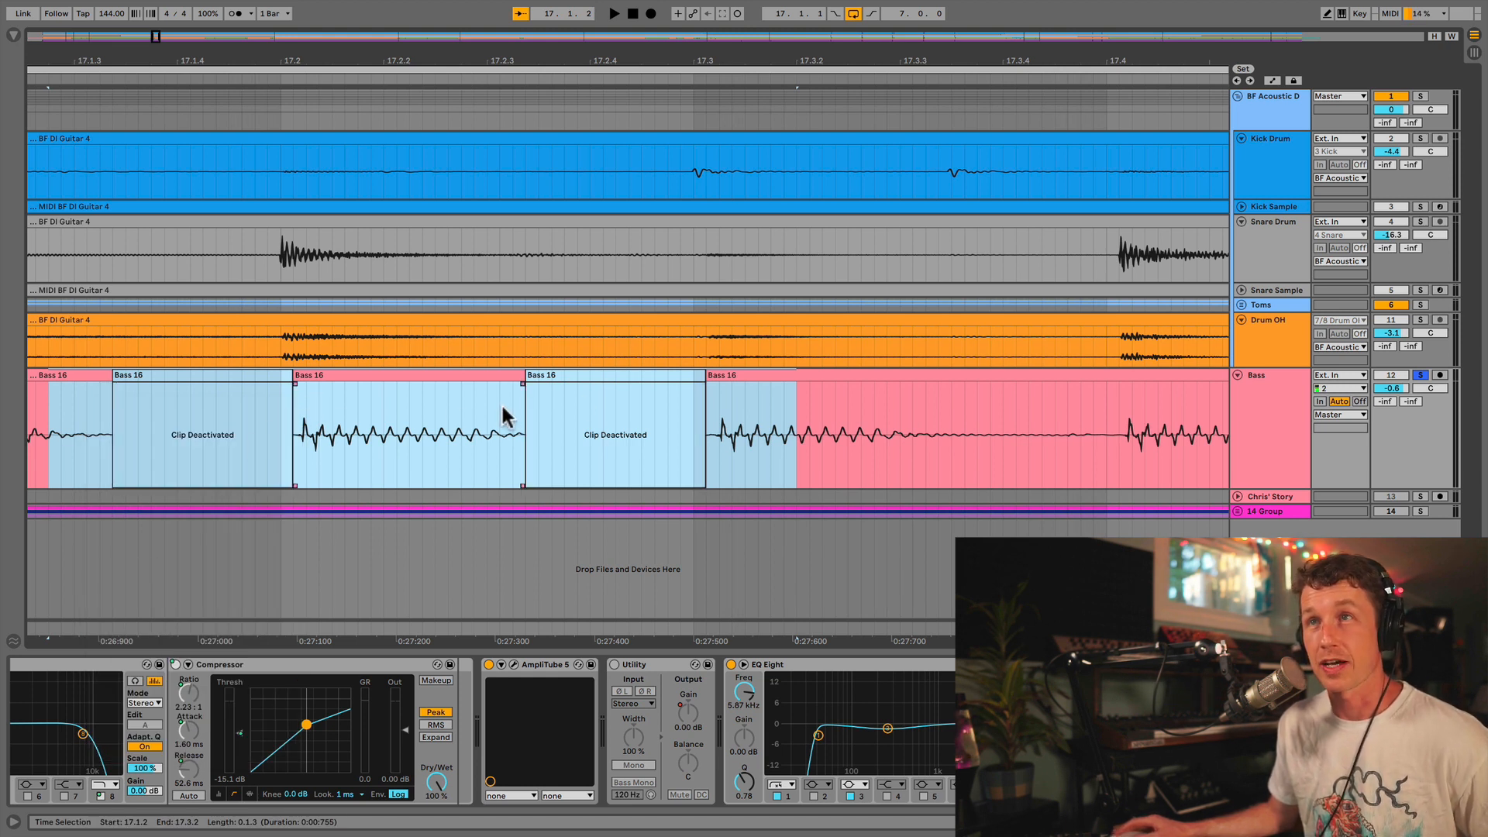
Step: Try deleting both deactivated bass clips and check the fade options from 17.1.2 to 17.3.1, undoing the deletions
left_click(583, 377)
key("Delete")
left_click(264, 385)
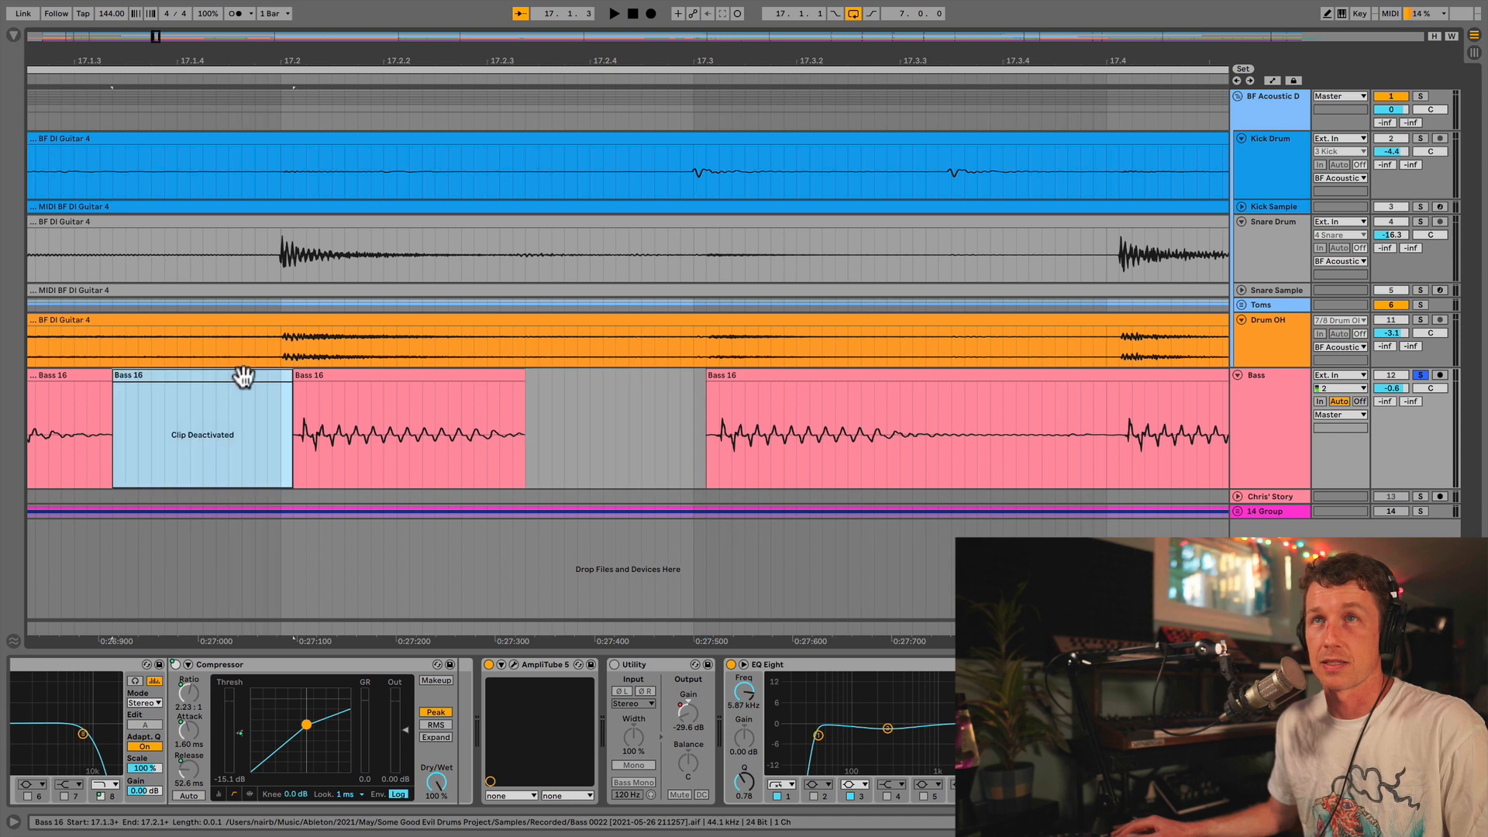
key("Delete")
left_click_drag(759, 417, 28, 422)
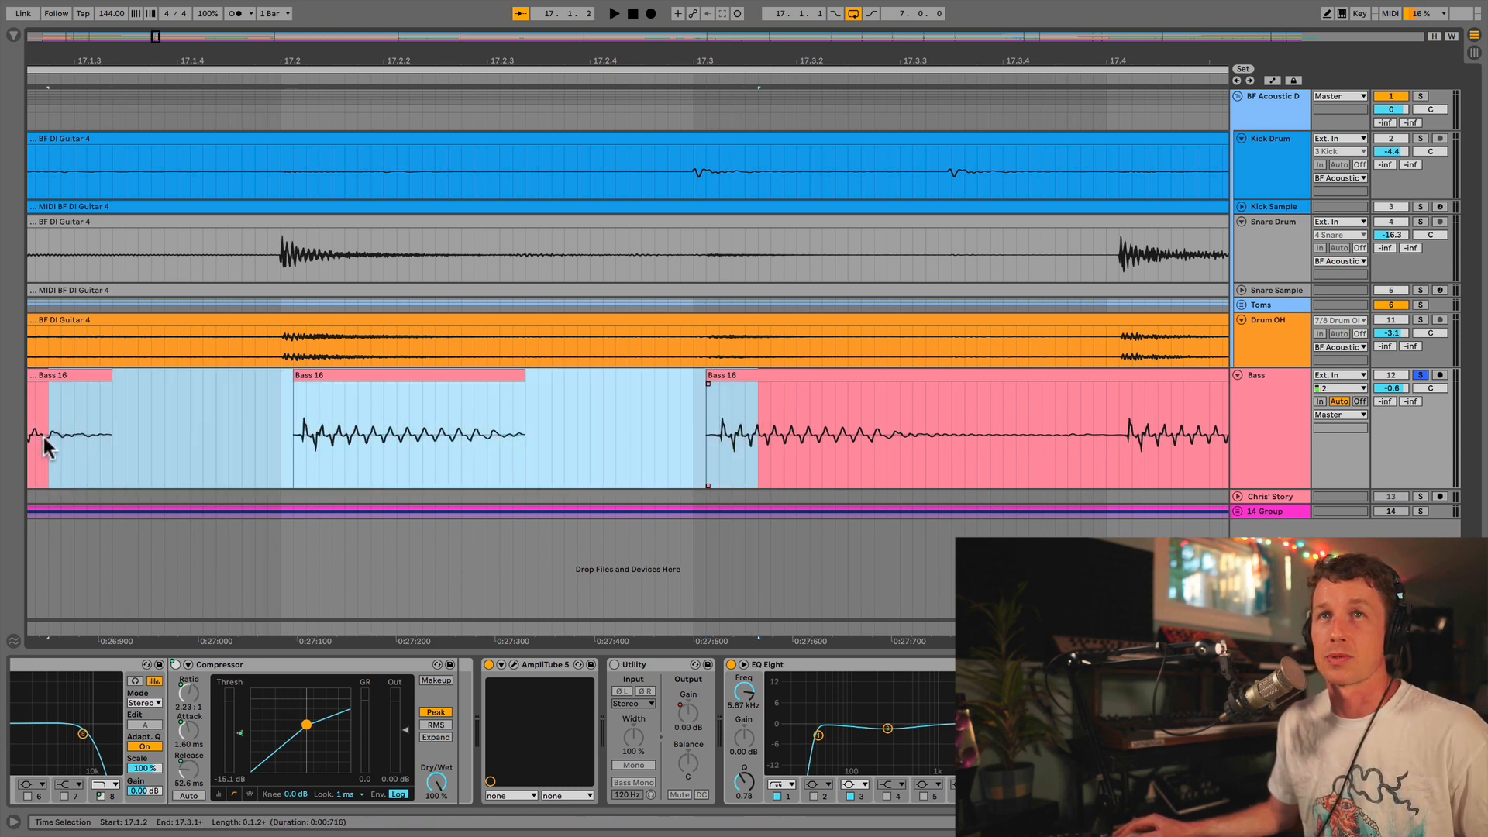
right_click(70, 431)
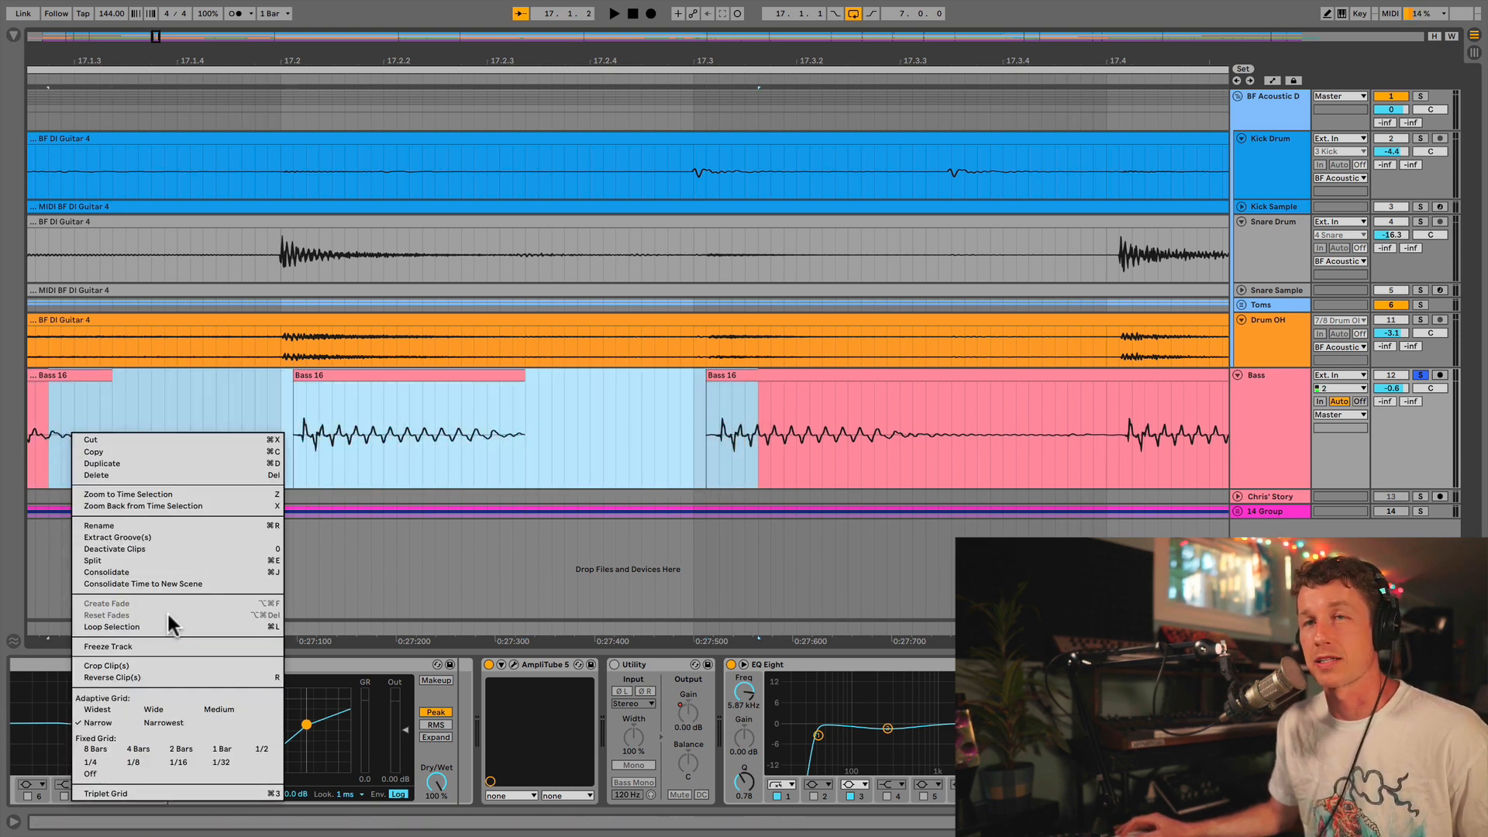
left_click(257, 388)
key("super+z")
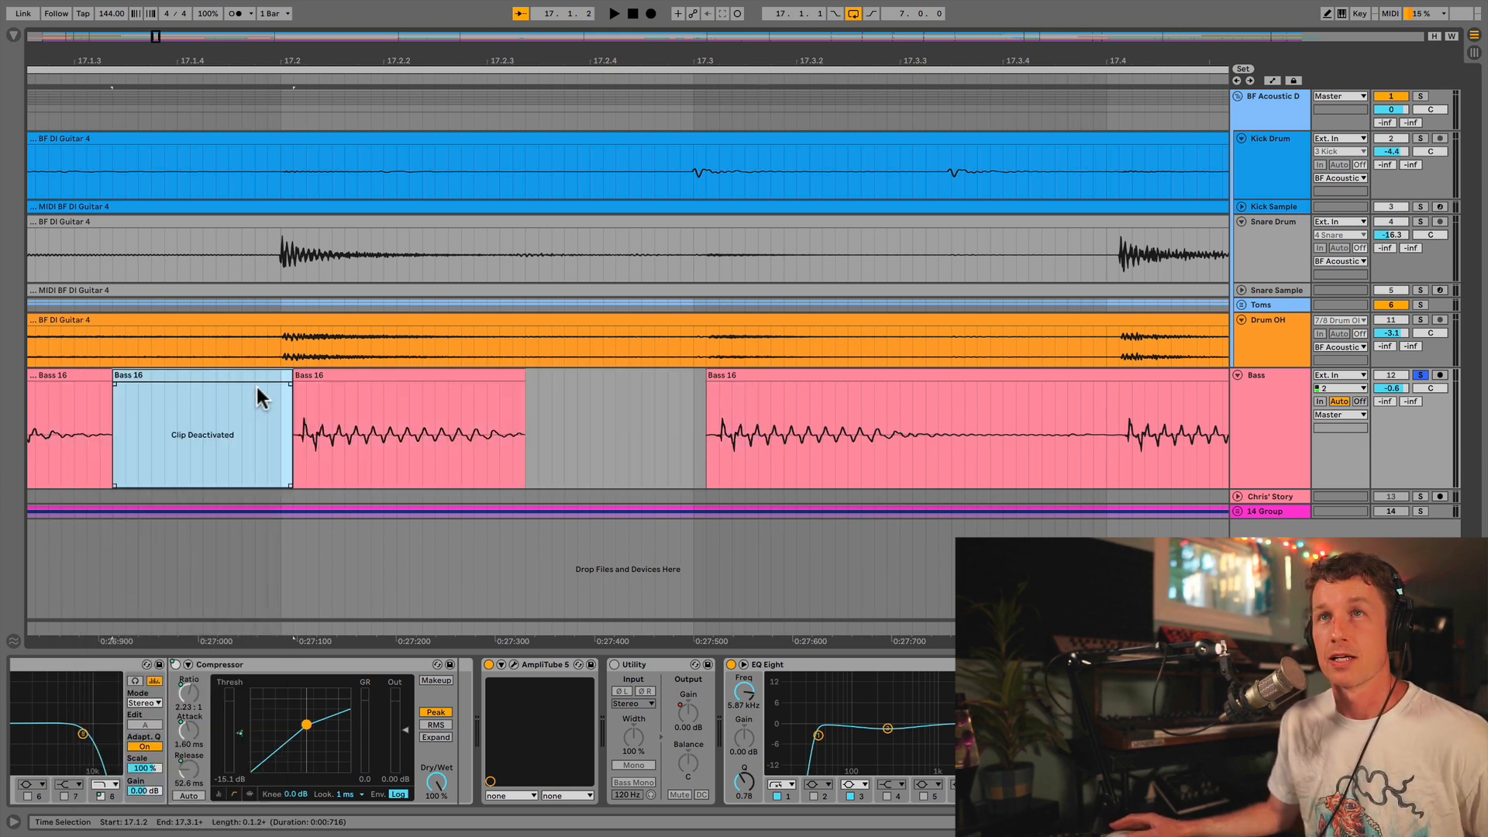
key("super+z")
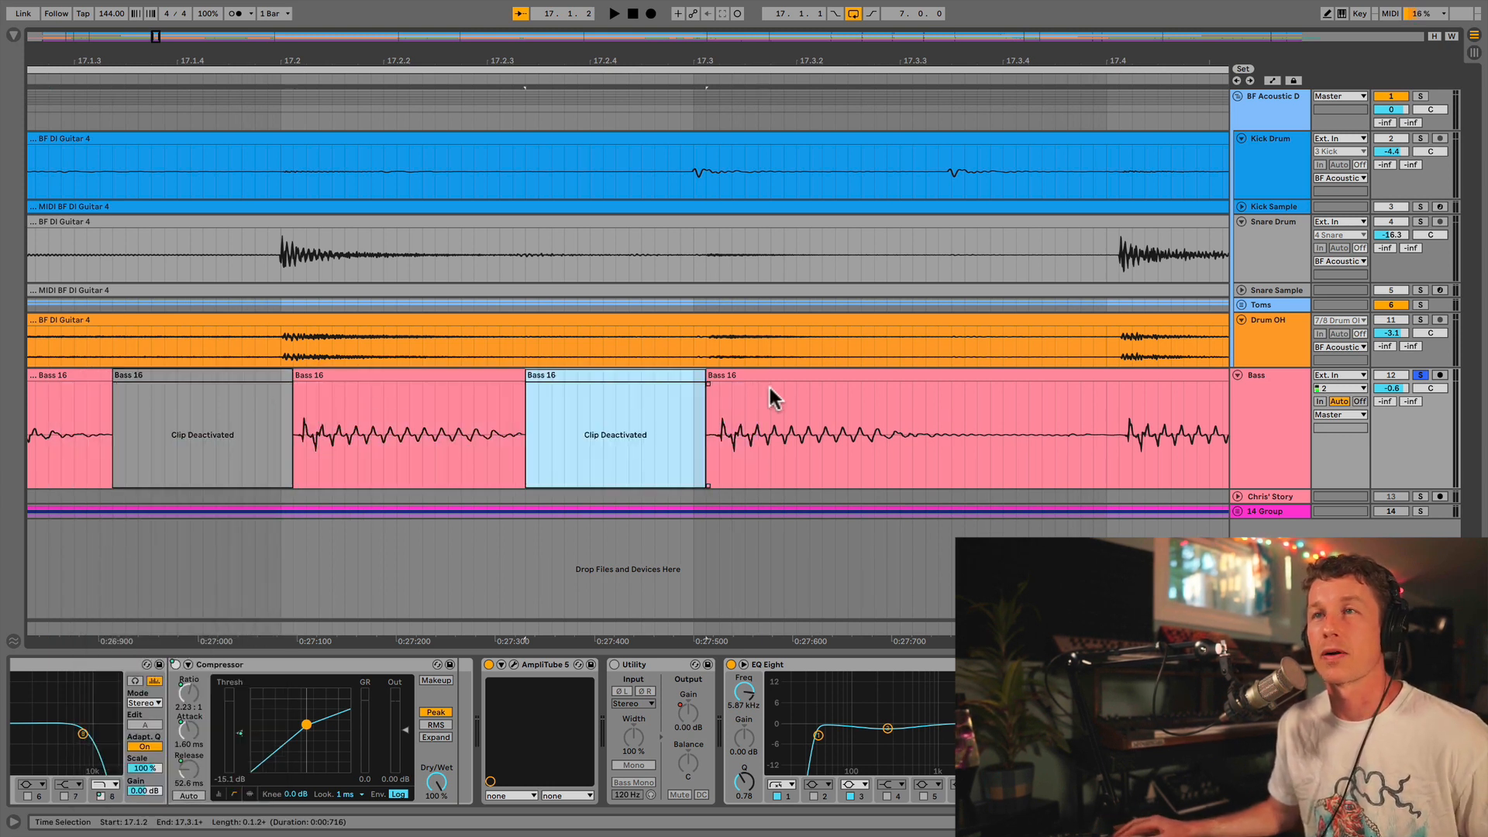
Step: Deactivate the noisy gaps between bass notes in the Bass 16 clip from 17.3.3 to 17.4.1 and from 17.4.3 to 18.1.1
scroll(933, 428, "right", 5)
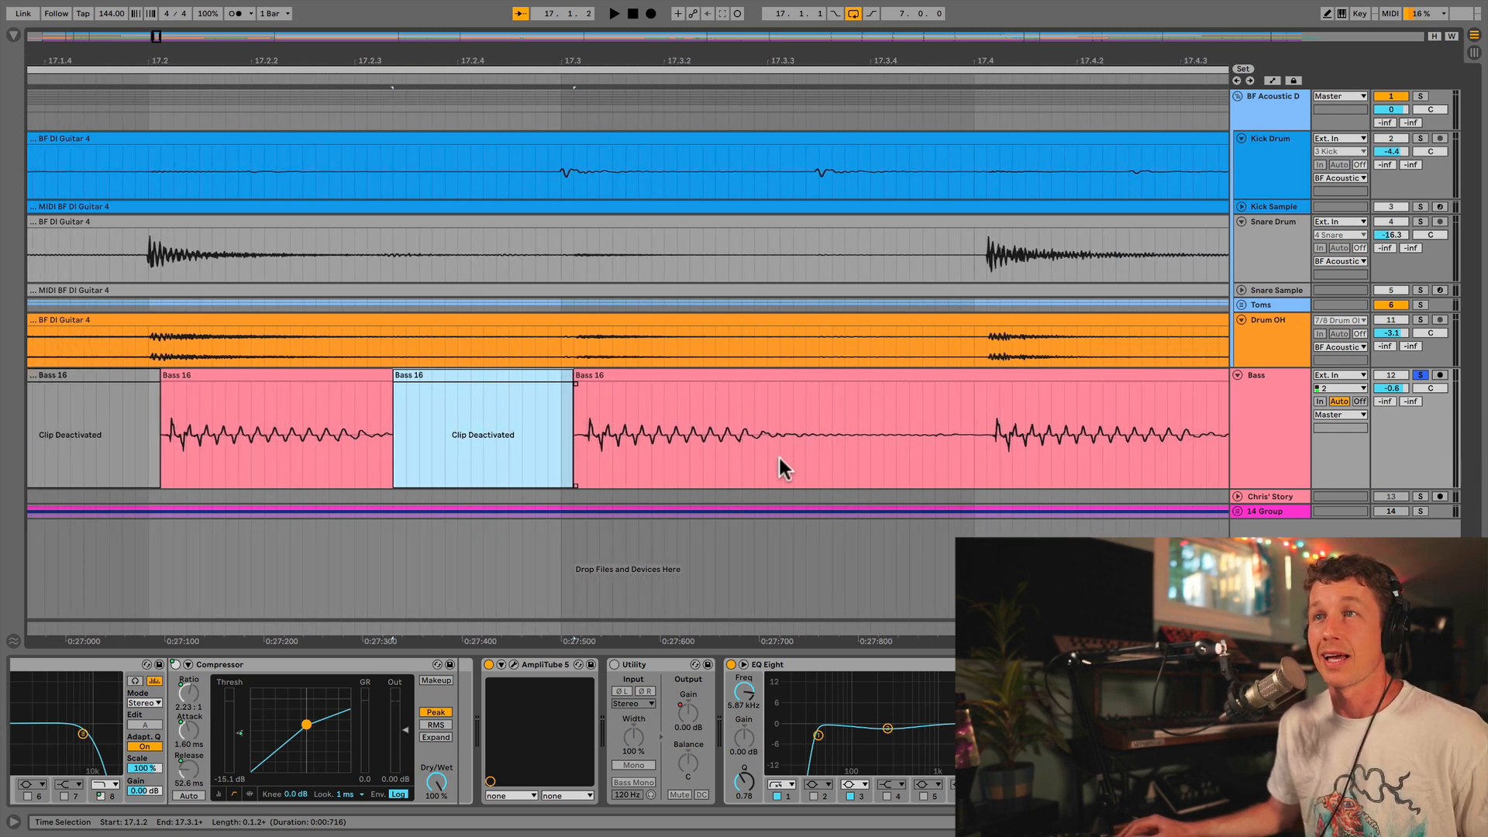
left_click_drag(792, 453, 957, 435)
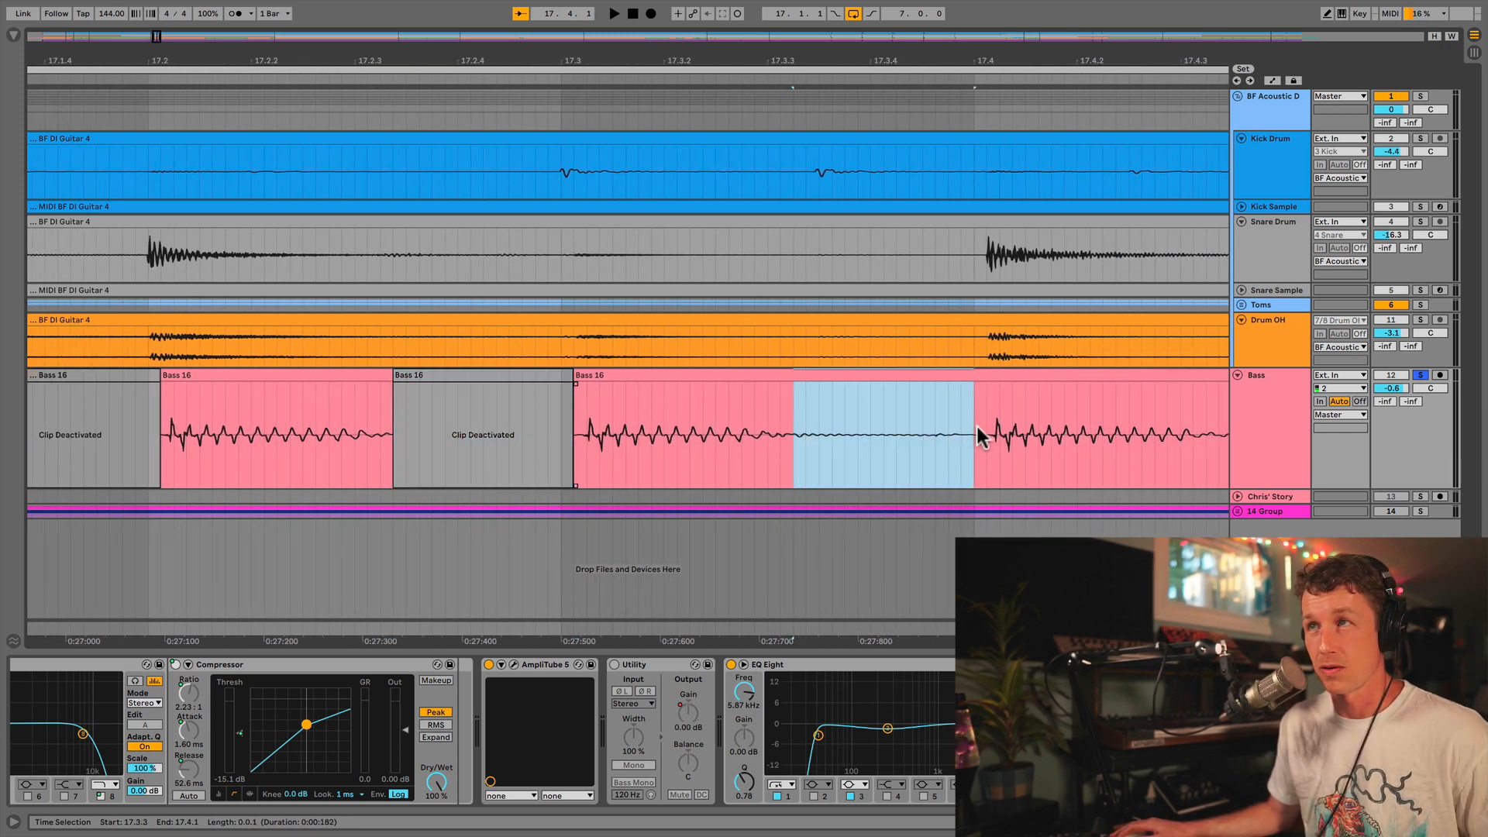
key("0")
scroll(895, 422, "right", 15)
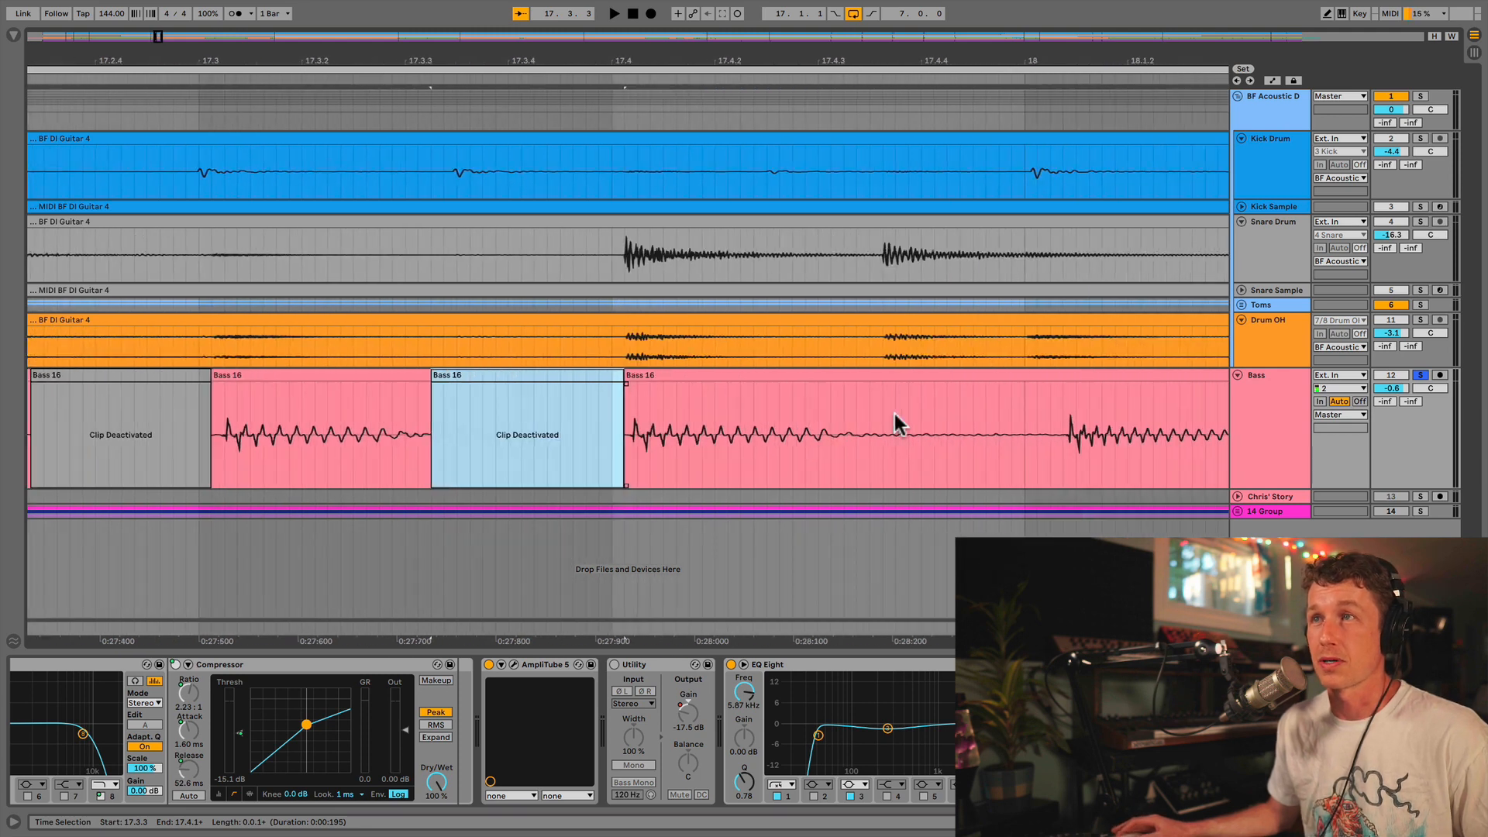
left_click_drag(731, 455, 946, 436)
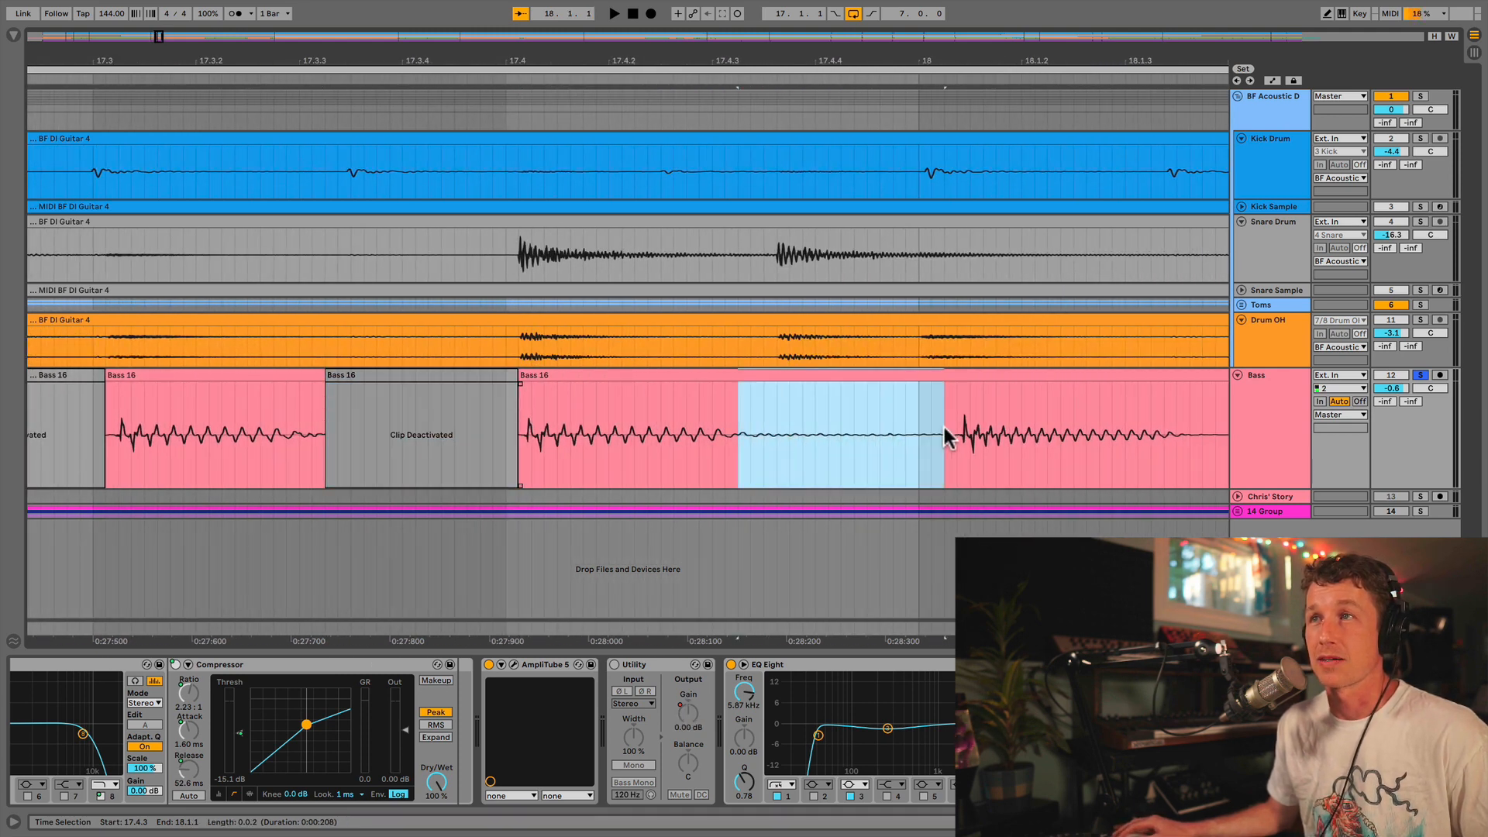
key("0")
Step: Deactivate the Bass 16 gaps between notes from 18.1.3 to 18.2.1 and from 18.2.3 to 18.3.1
scroll(845, 429, "right", 18)
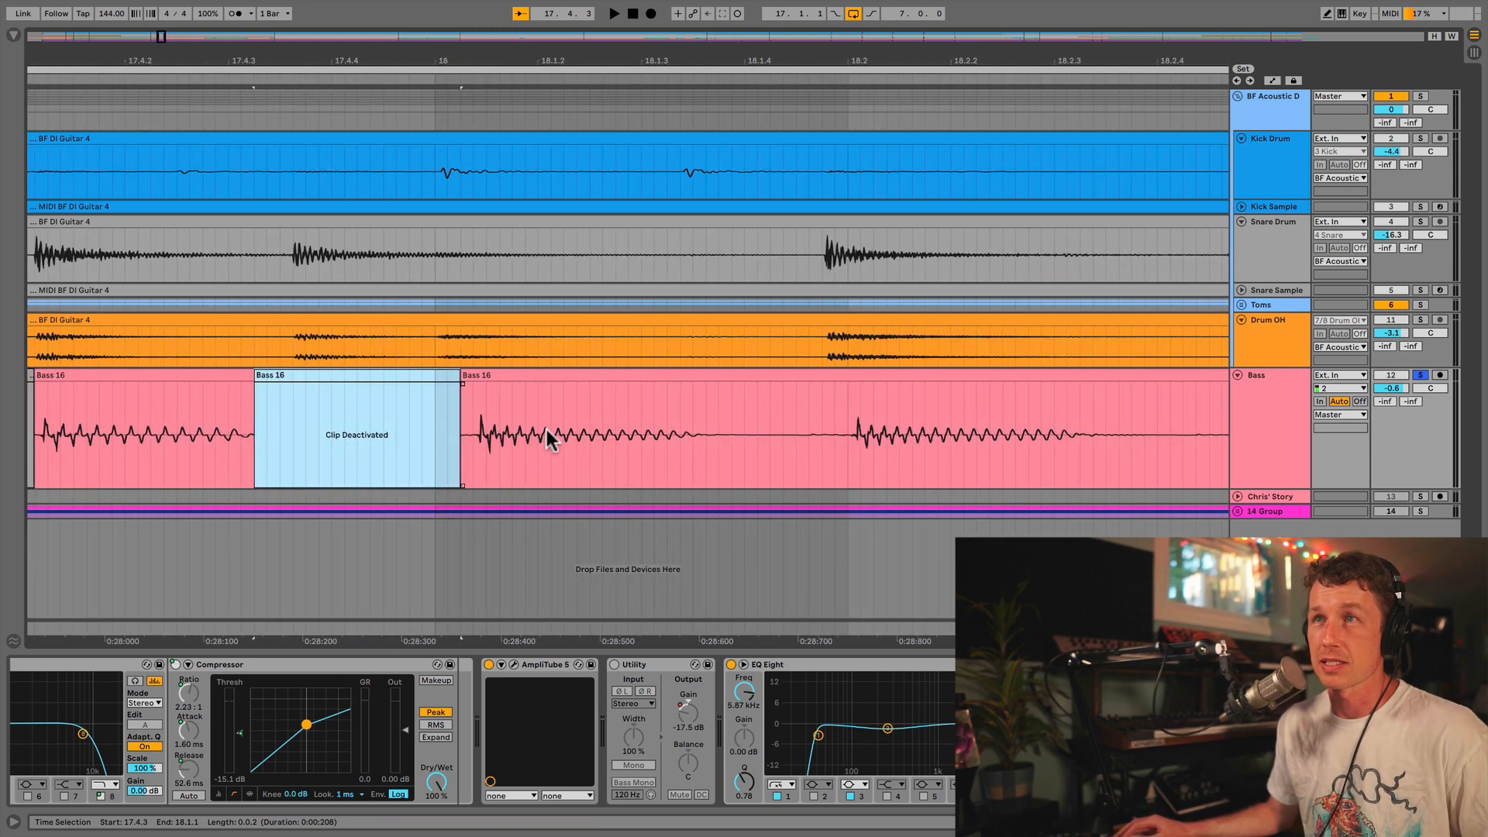
left_click_drag(706, 439, 745, 437)
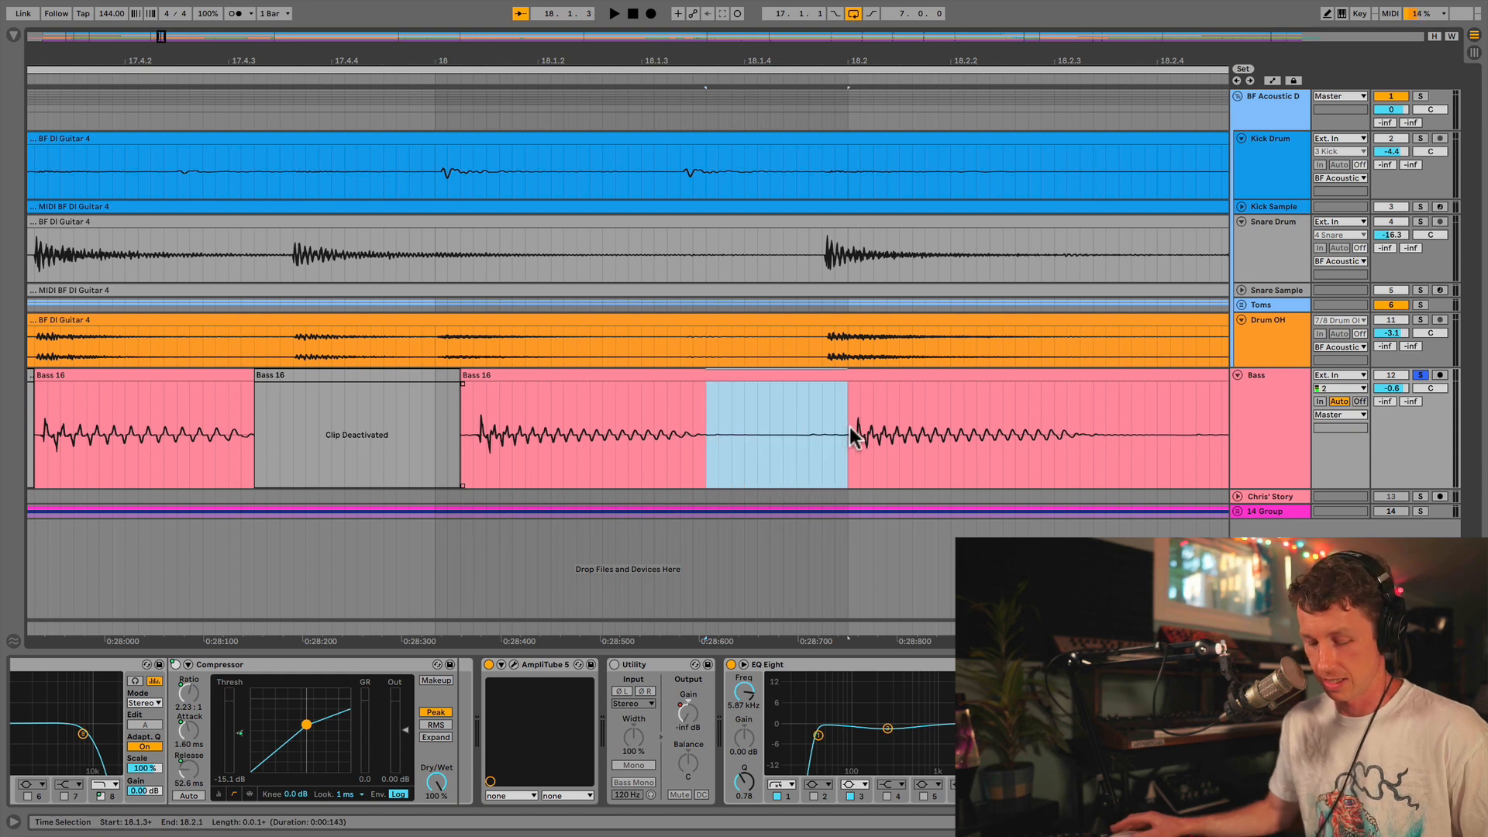
key("0")
scroll(840, 430, "right", 14)
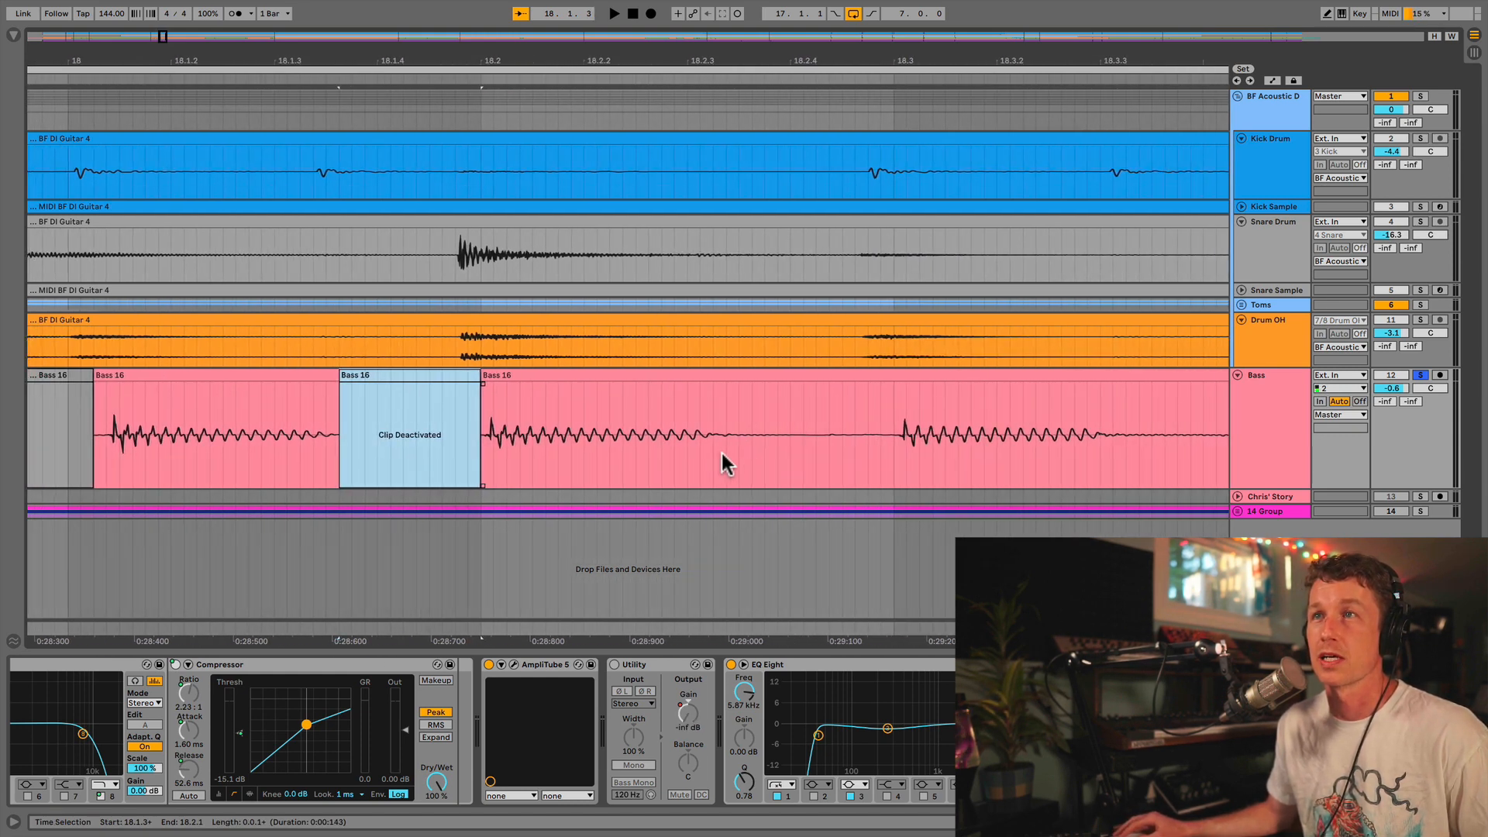
left_click_drag(724, 450, 895, 452)
key("0")
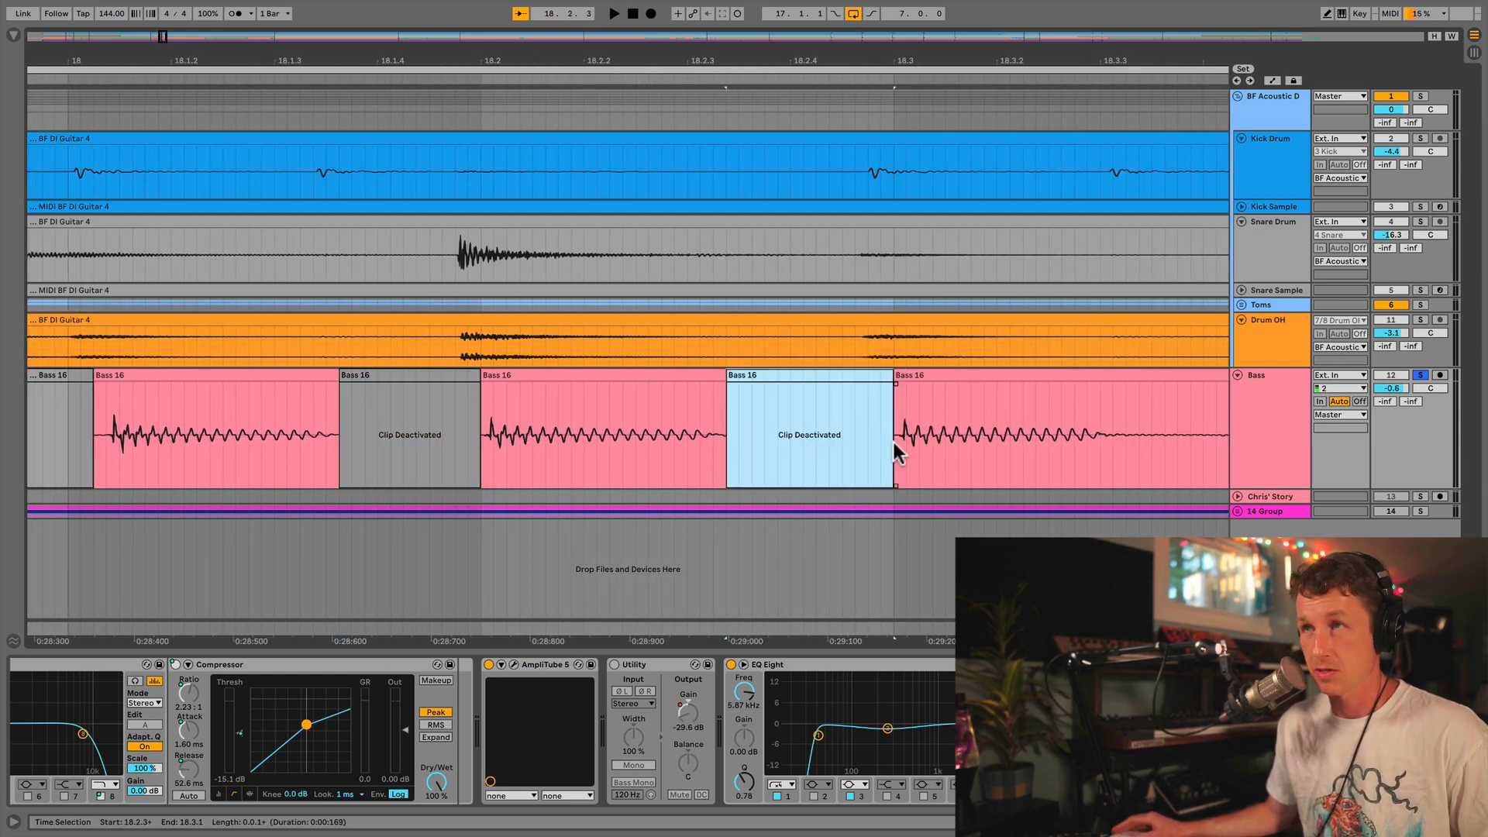
Step: Deactivate the Bass 16 gaps after the next two notes, from 18.3.3 to 18.3.4 and from 18.4.3 to 18.4.4
scroll(892, 440, "right", 11)
left_click_drag(808, 445, 1000, 439)
key("0")
scroll(1002, 437, "right", 14)
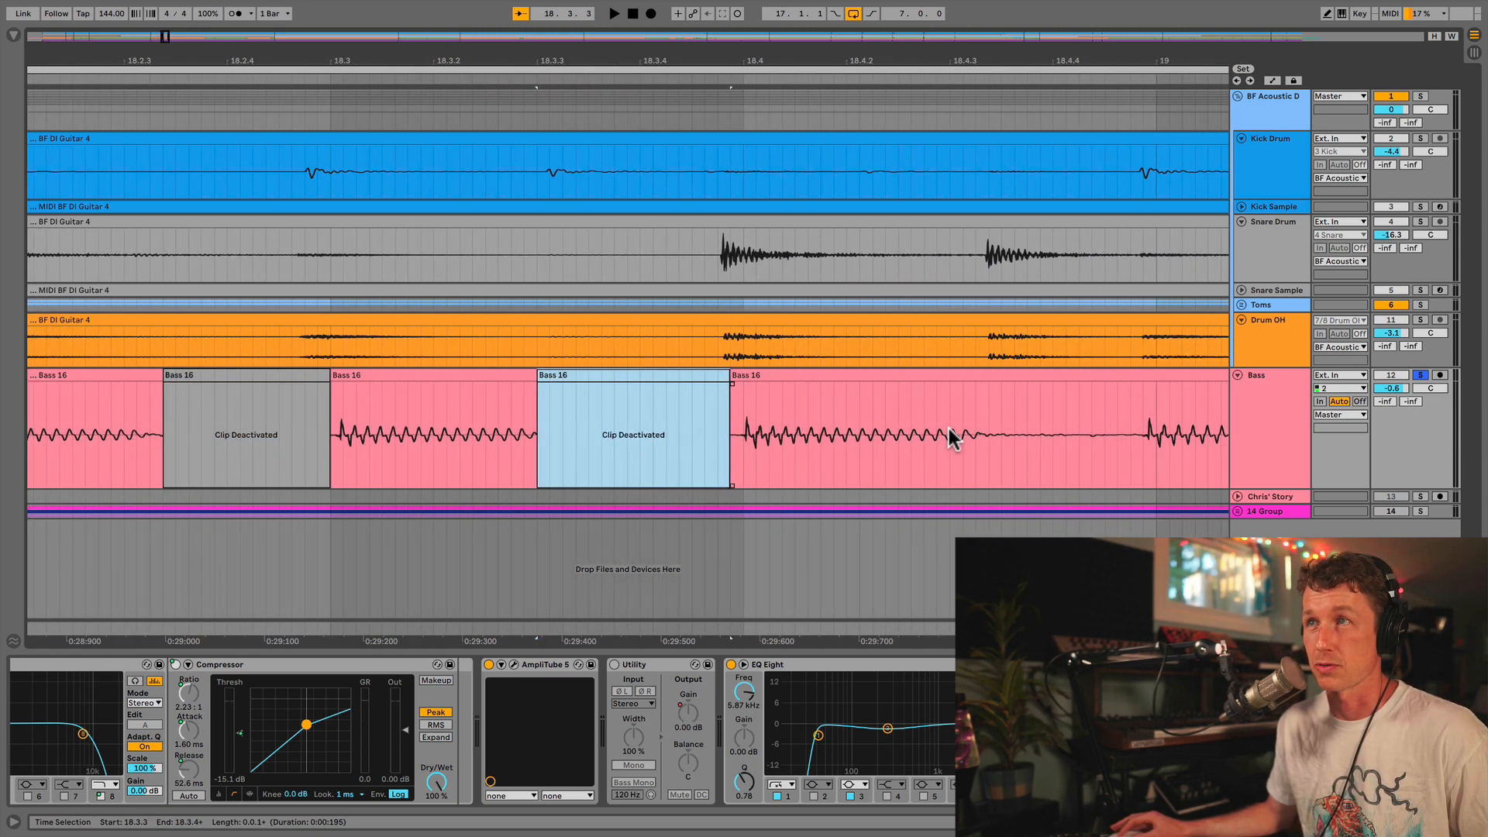
left_click_drag(881, 445, 1028, 433)
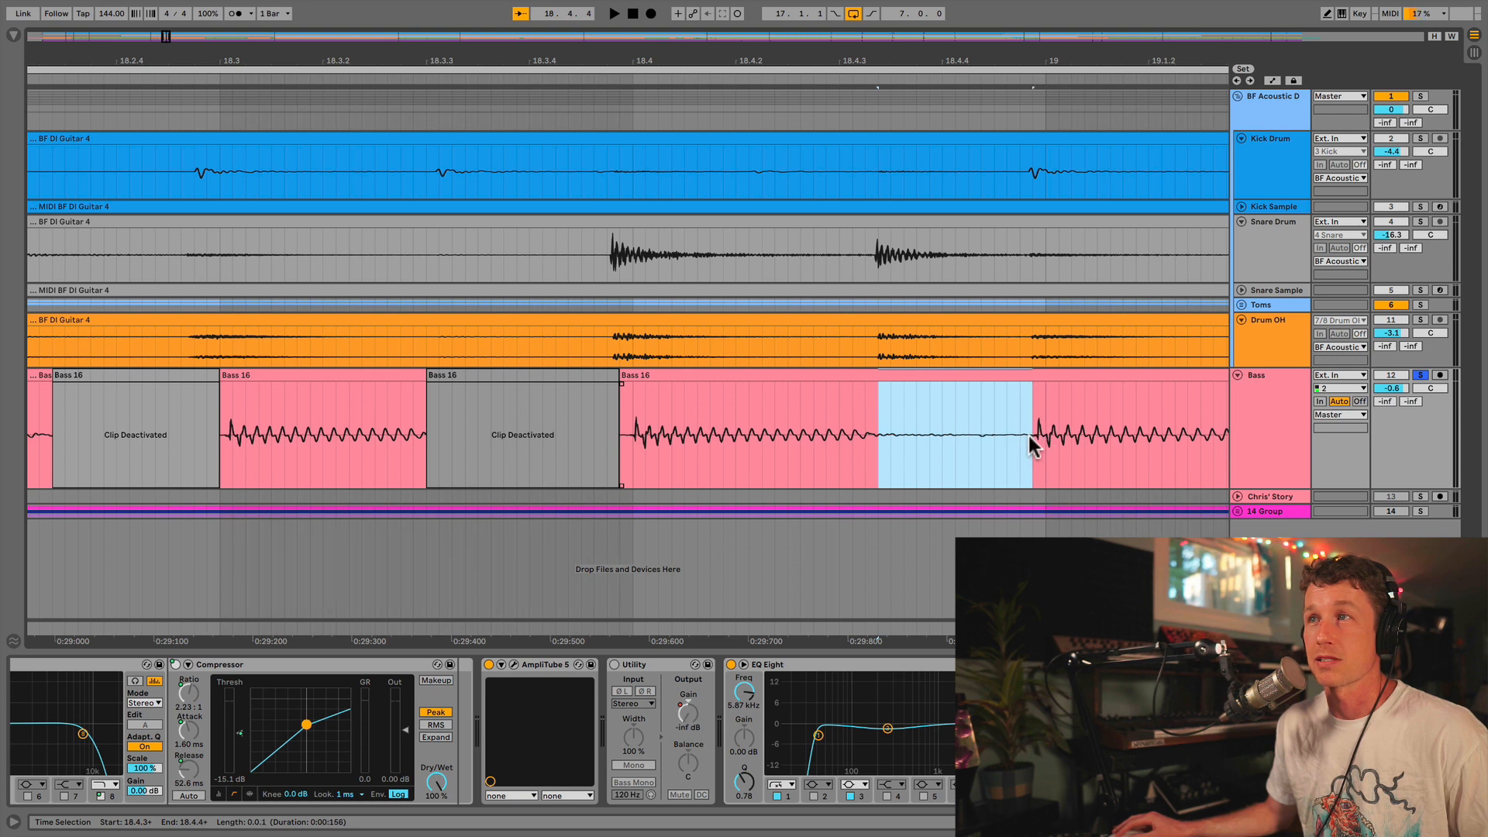
key("0")
Step: Deactivate the Bass 16 gaps between notes from 19.1.3 to 19.1.4 and from 19.2.3 to 19.2.4
scroll(942, 439, "right", 12)
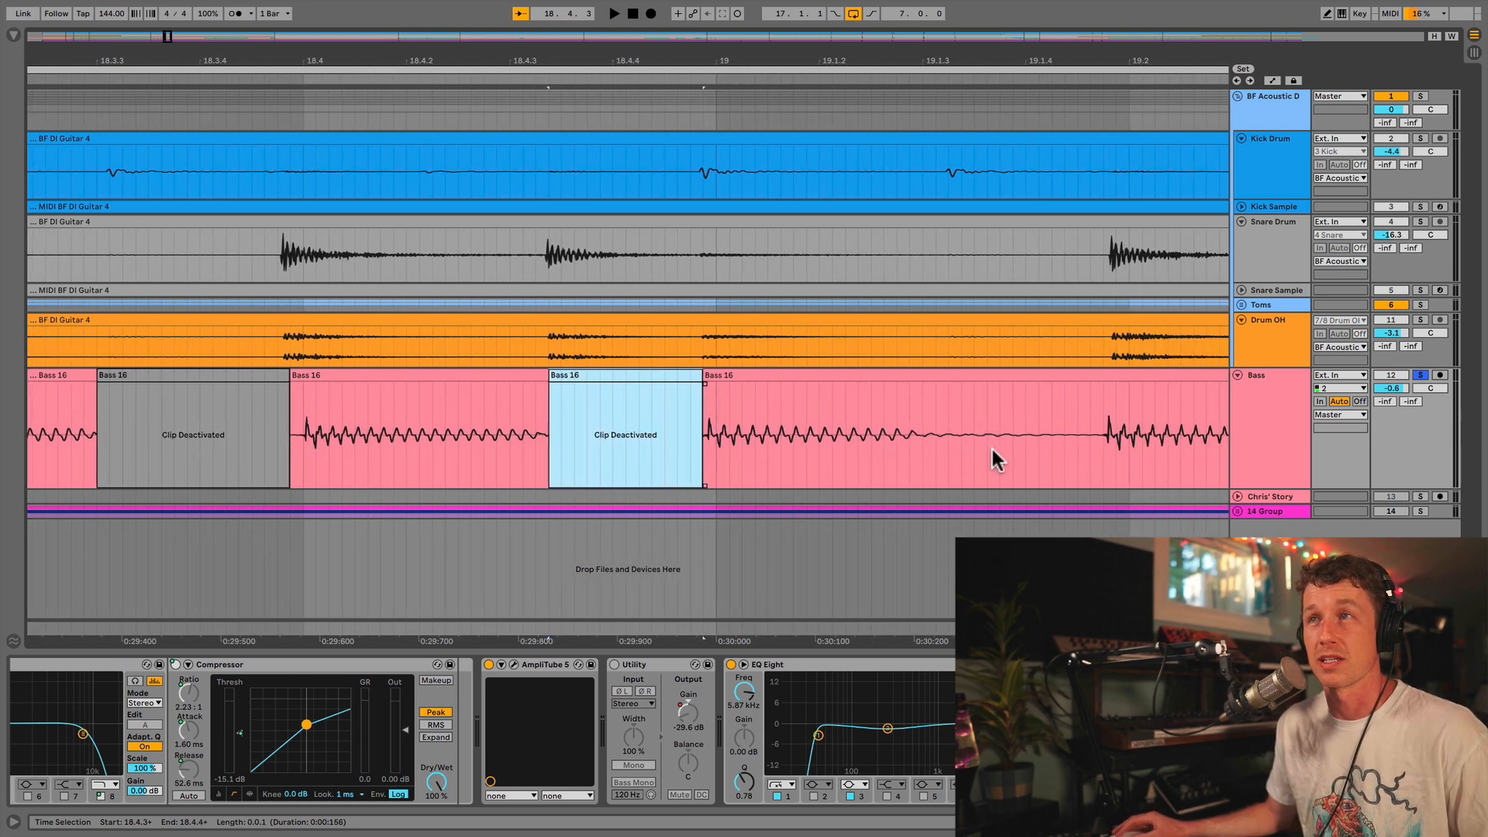
left_click_drag(933, 435, 1051, 427)
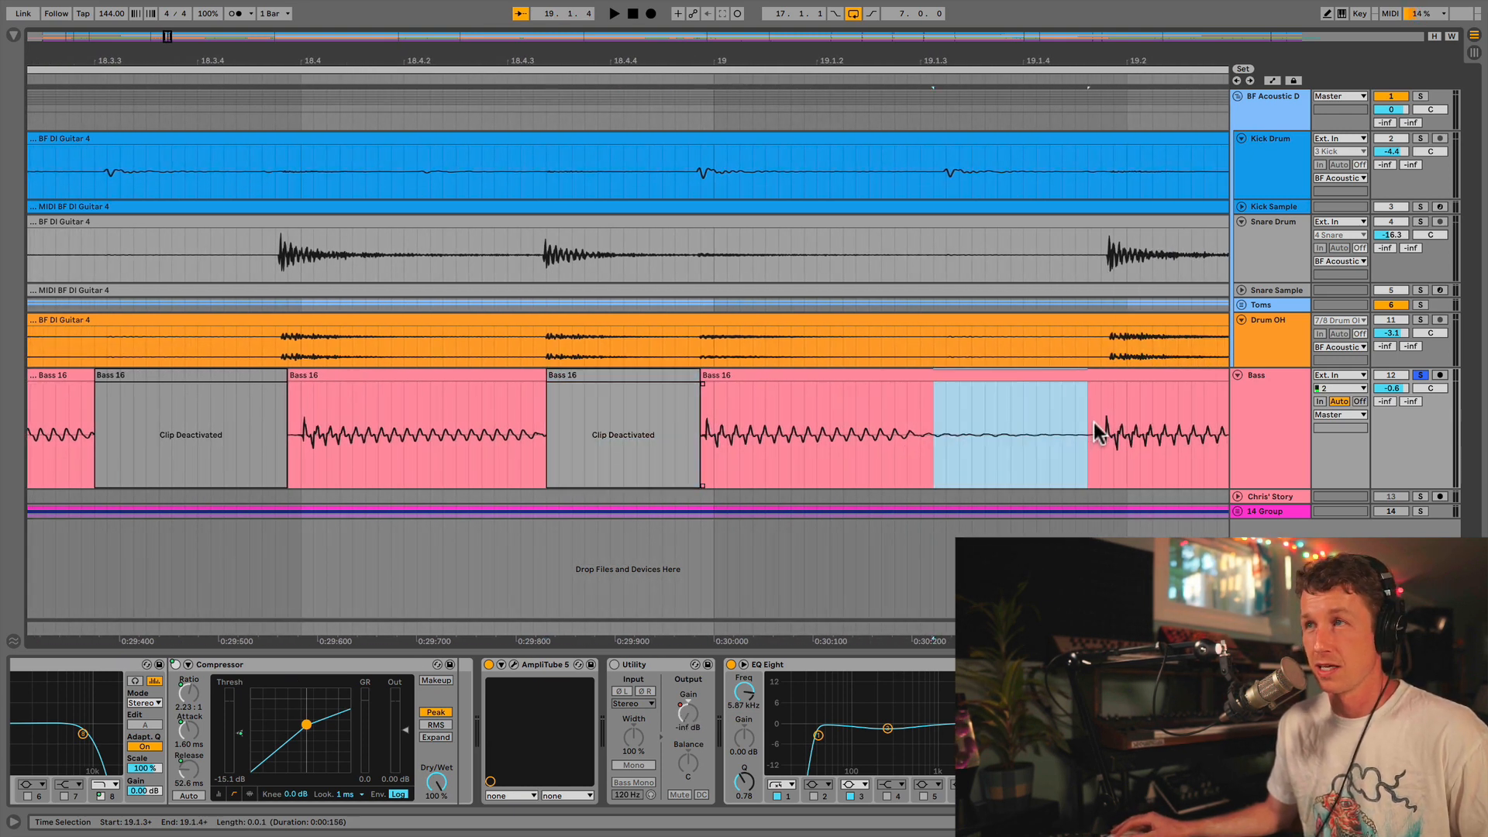
key("0")
scroll(1056, 418, "right", 19)
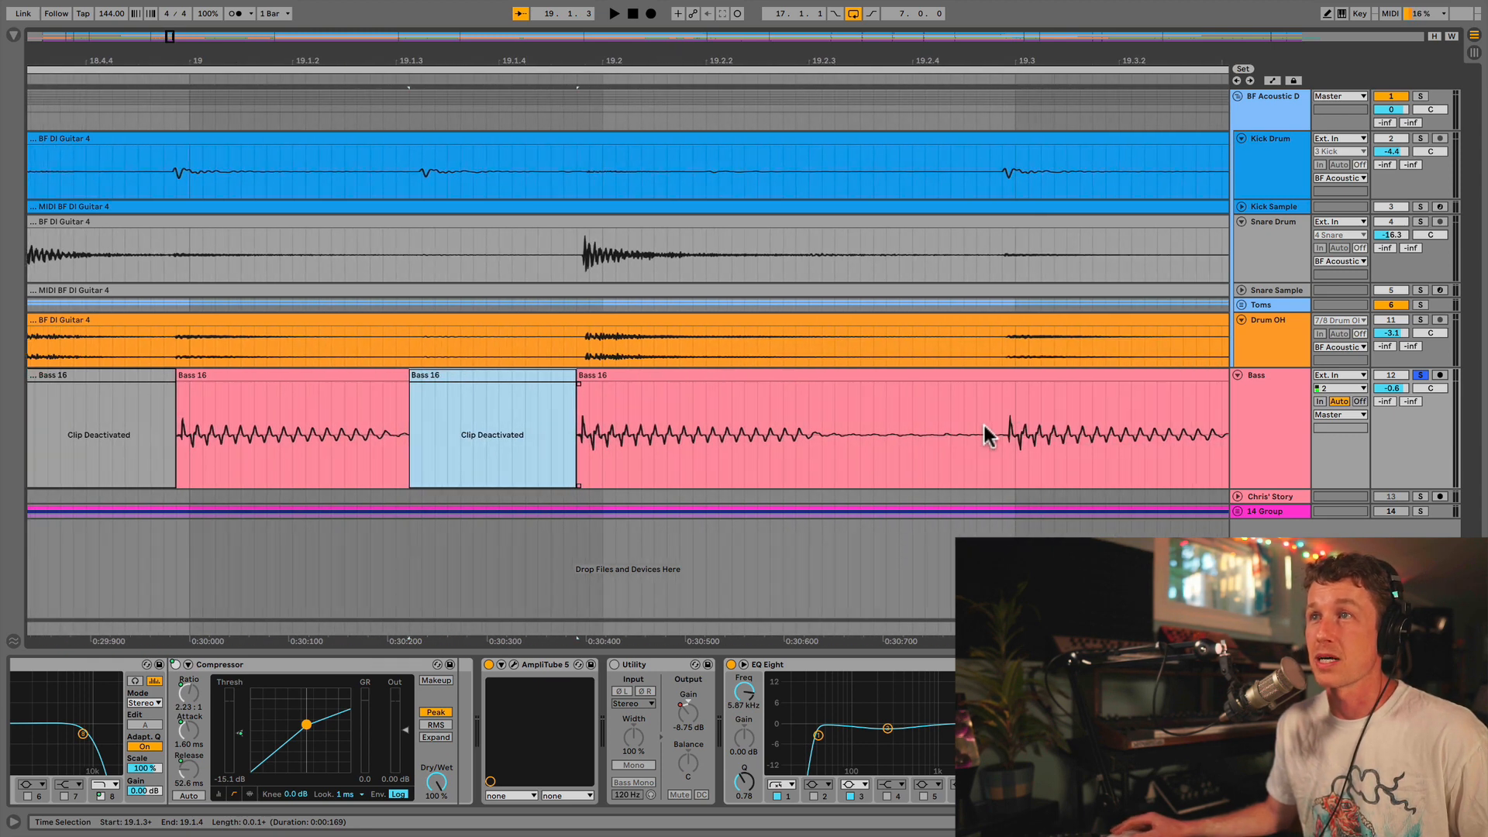
left_click_drag(834, 451, 1000, 431)
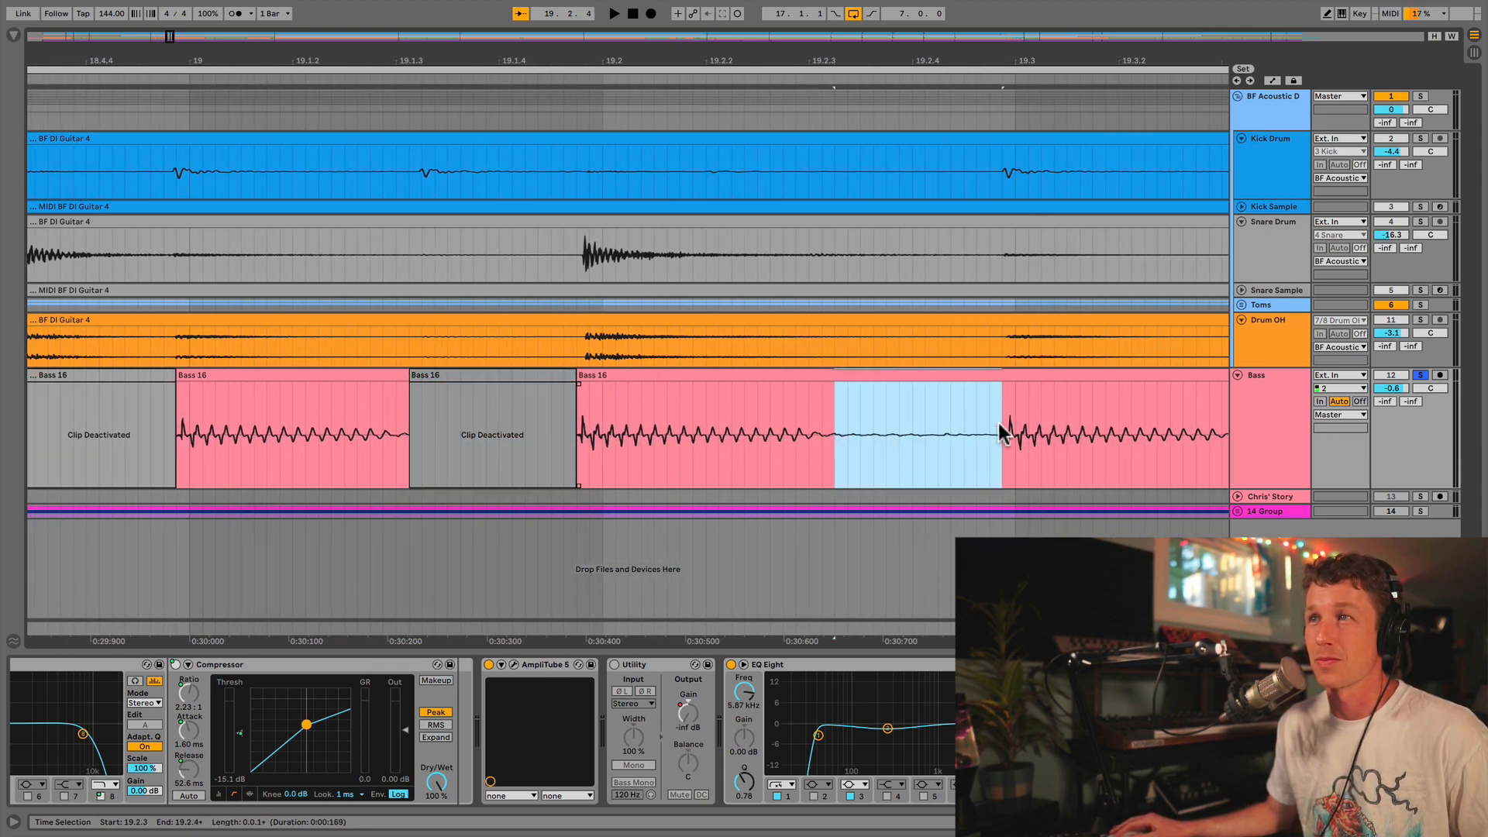
key("0")
Step: Deactivate the Bass 16 gaps between notes from 19.3.3 to 19.3.4 and from 19.4.3 to 20.1.1
scroll(853, 442, "right", 18)
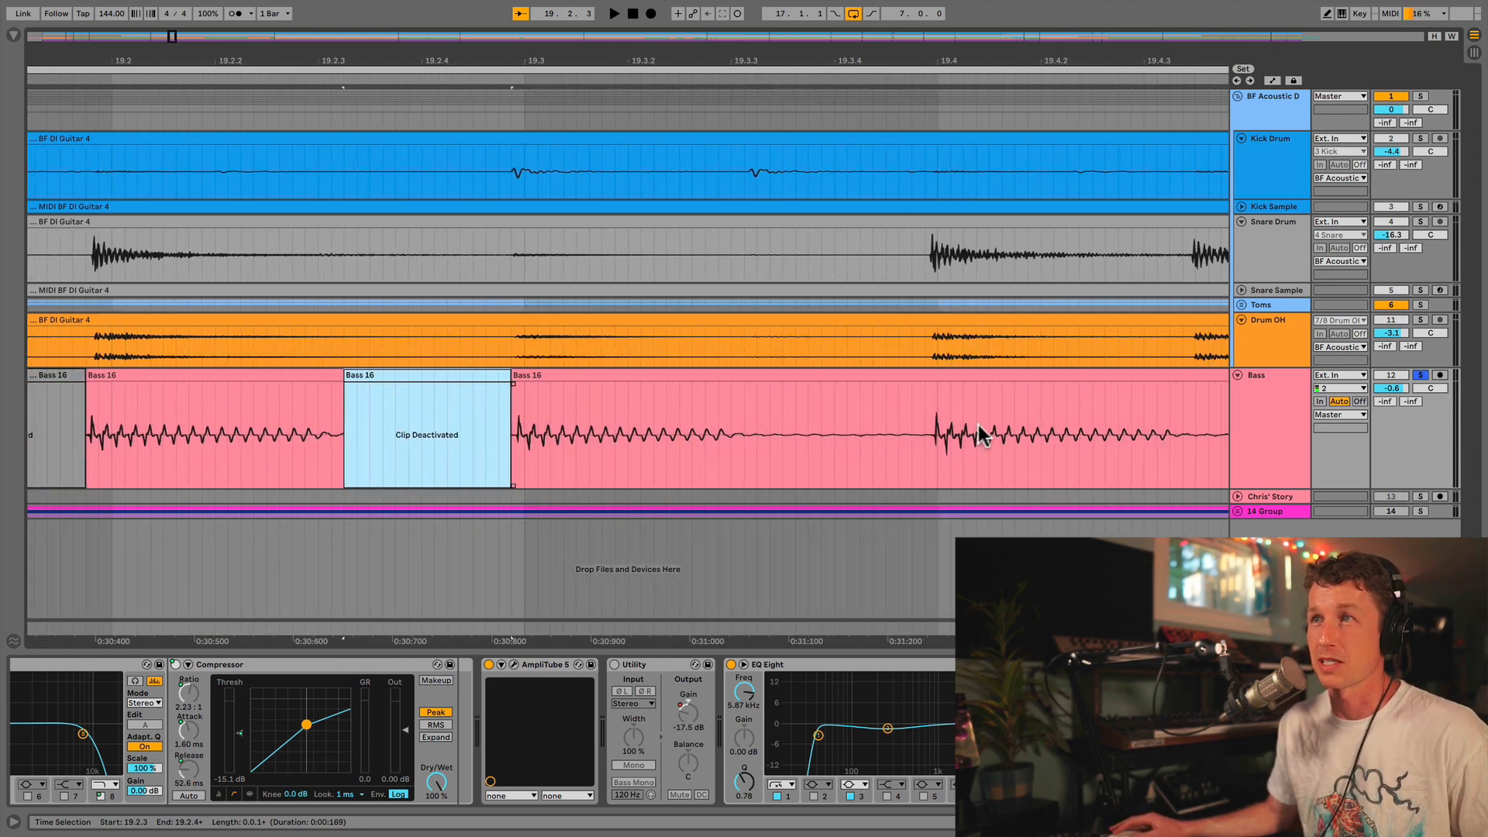
left_click(724, 447)
left_click_drag(755, 444, 908, 433)
key("0")
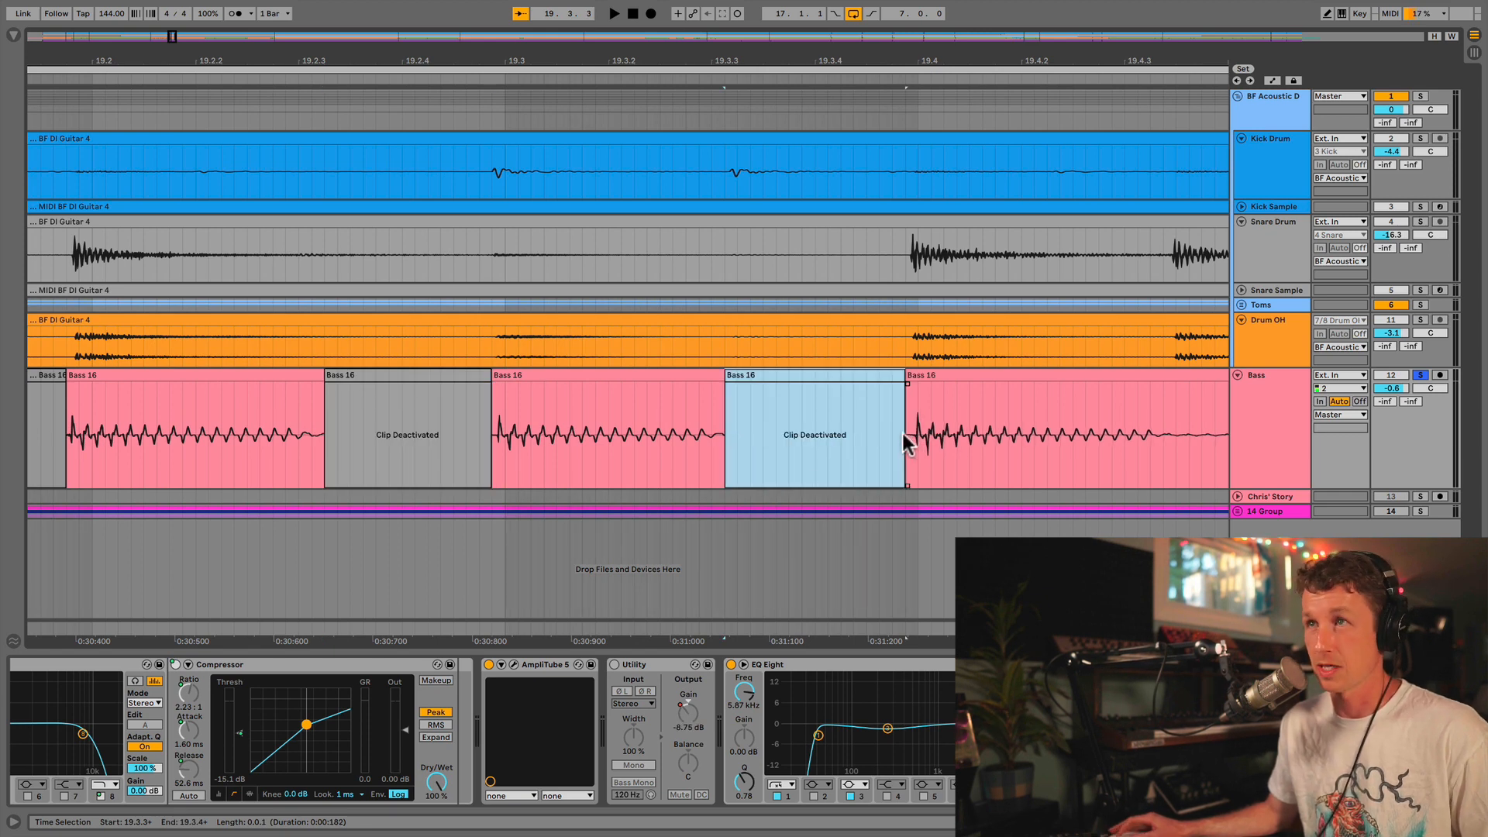
scroll(899, 445, "right", 14)
left_click(783, 436)
left_click_drag(786, 438, 924, 440)
key("0")
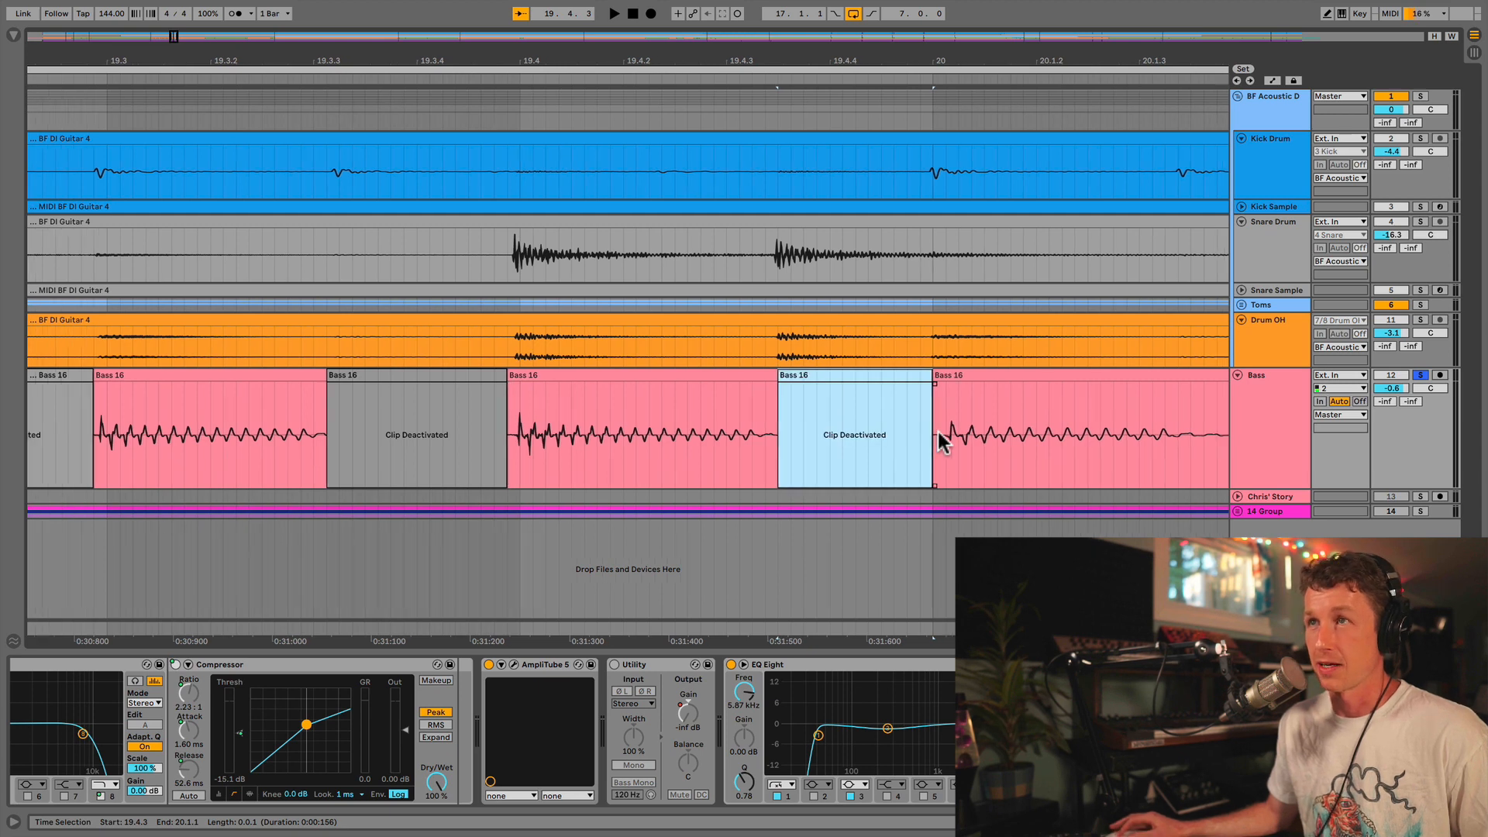
Step: Deactivate the Bass 16 gap between notes from 20.1.3 to 20.2.1
scroll(915, 440, "right", 14)
left_click(804, 454)
left_click_drag(799, 453, 989, 453)
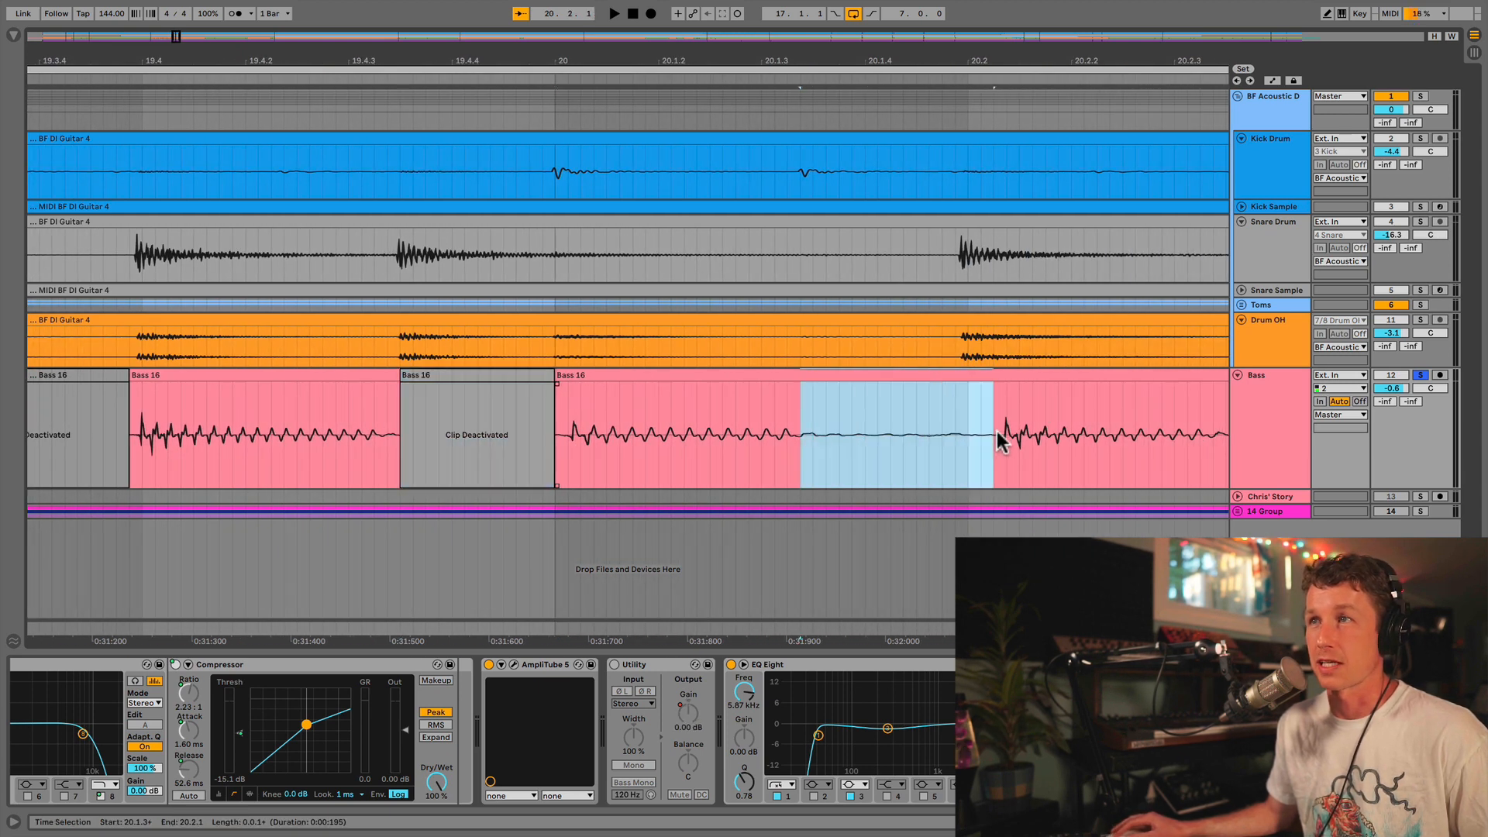
key("0")
scroll(896, 449, "right", 12)
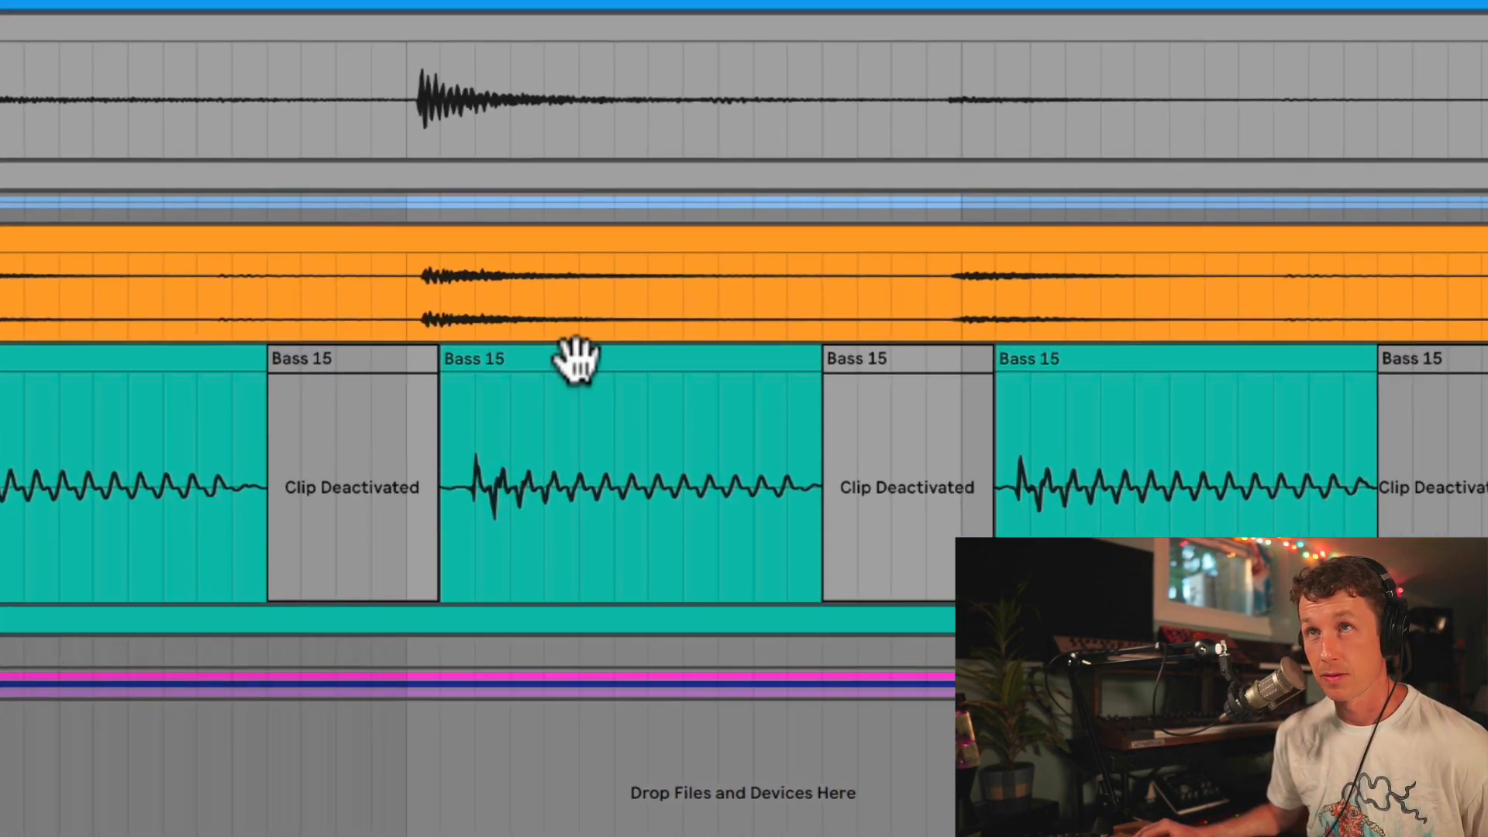
Step: Move the late Bass 15 note clip earlier to start at 24.2, and extend the following deactivated clip's start back to meet it
left_click(540, 373)
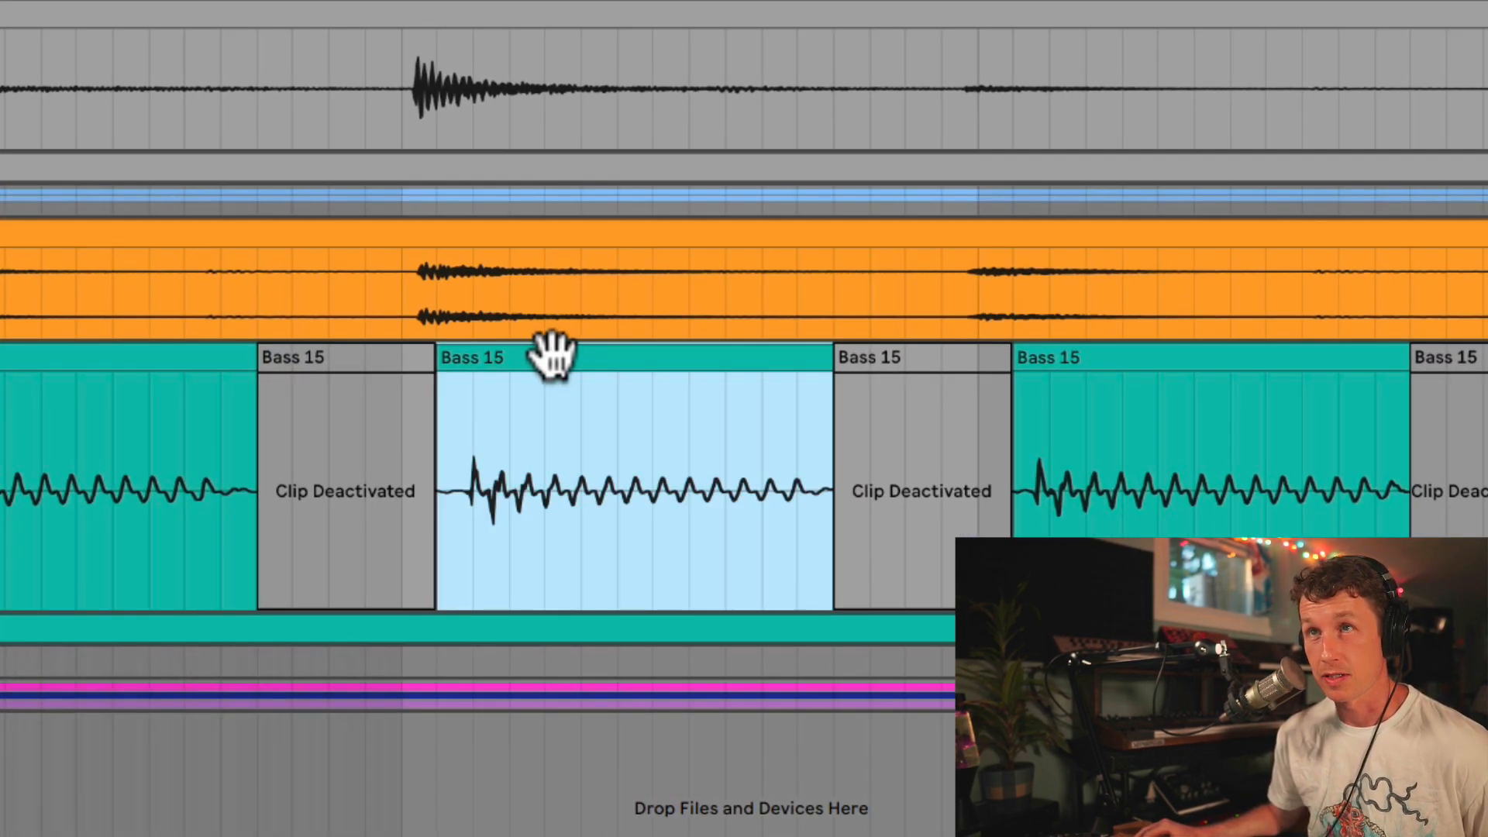
mouse_move(481, 361)
left_mouse_down()
mouse_move(465, 374)
mouse_move(457, 361)
left_mouse_up()
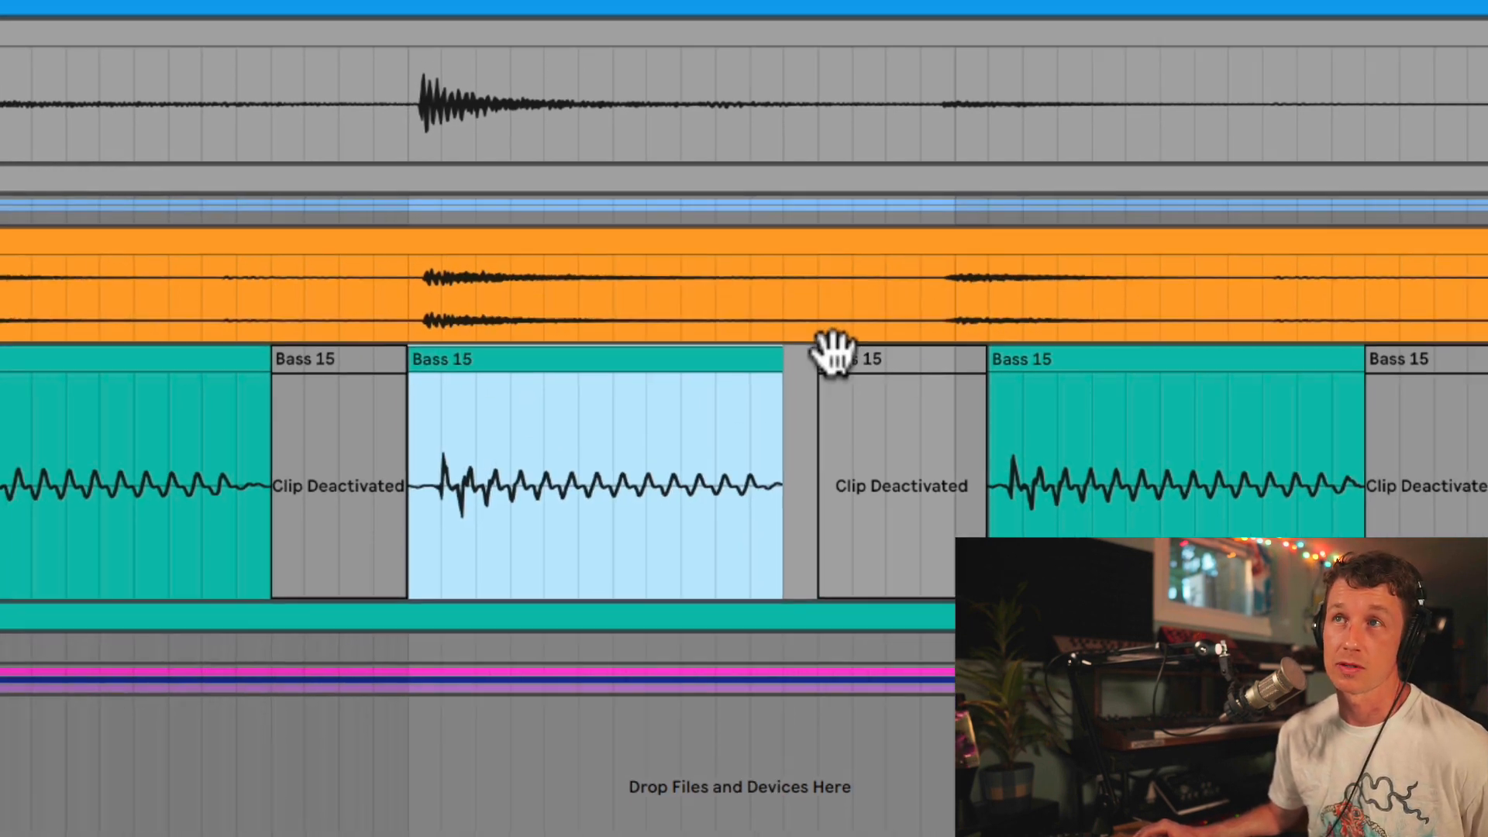
left_click_drag(840, 365, 811, 369)
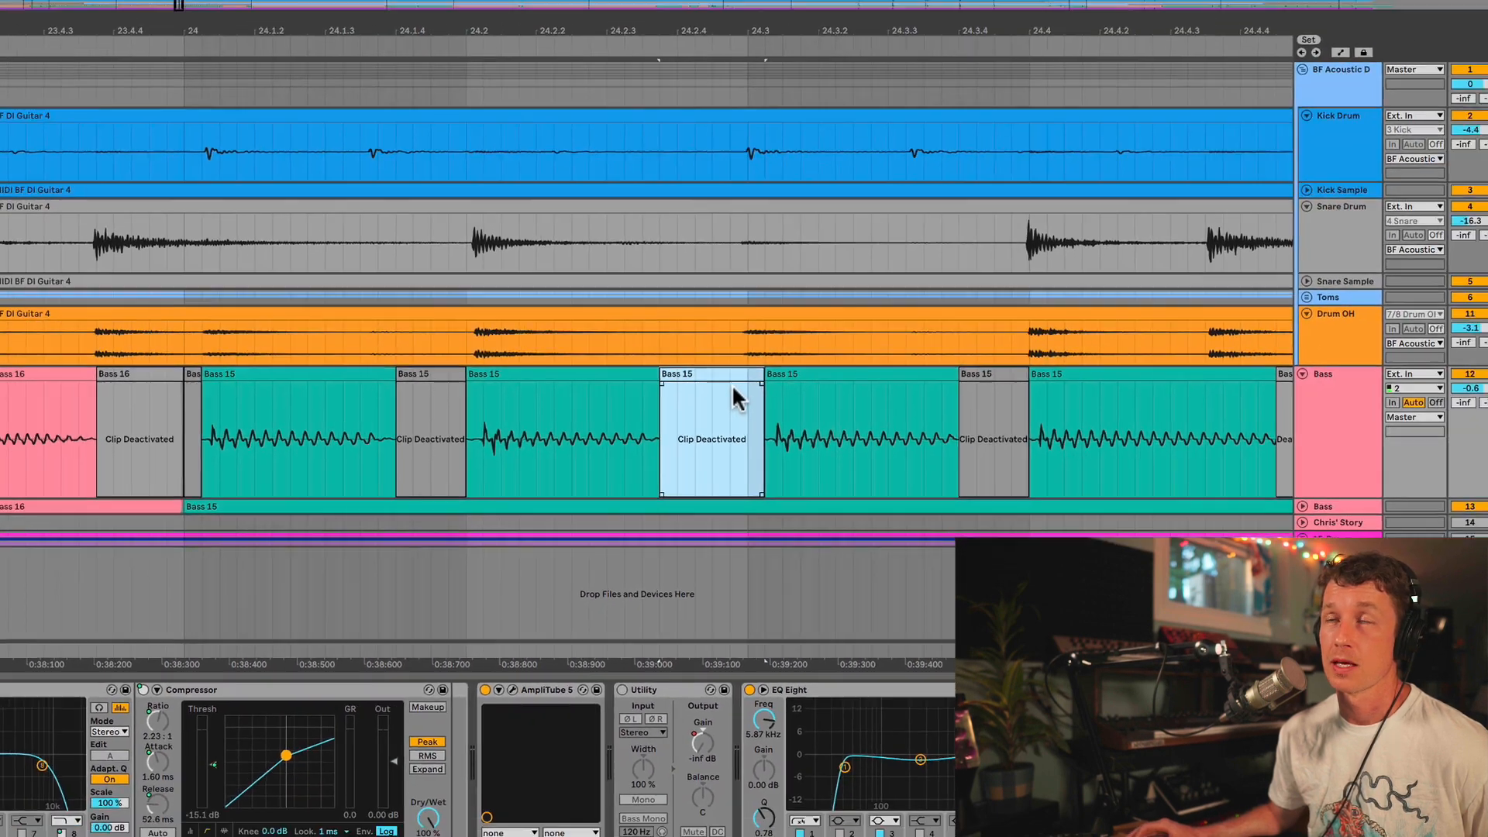
Step: Review the edited Bass 15 clips through bar 29 and play them back with the drums
scroll(731, 385, "right", 15)
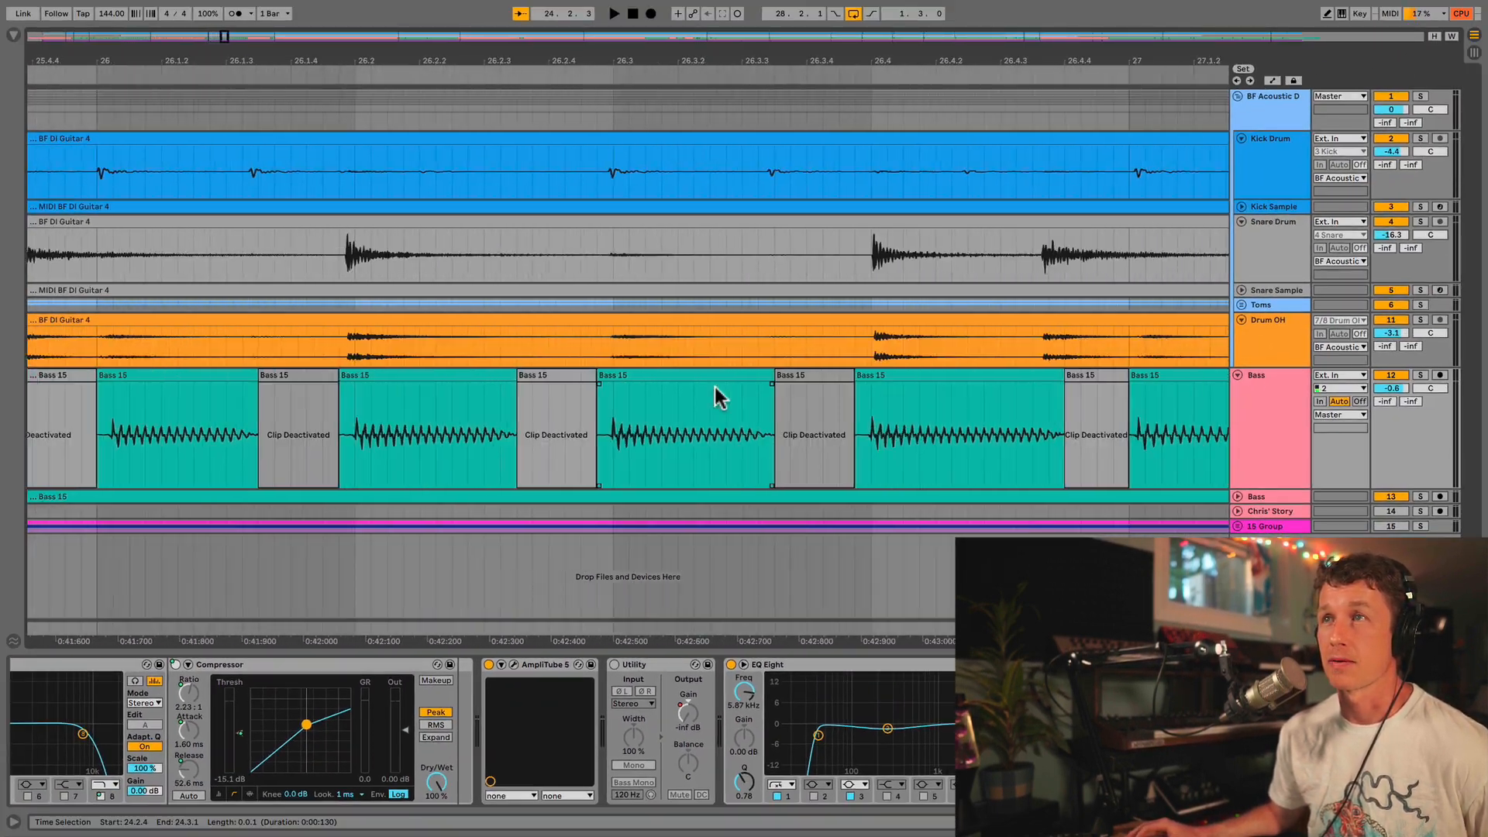
scroll(714, 388, "right", 15)
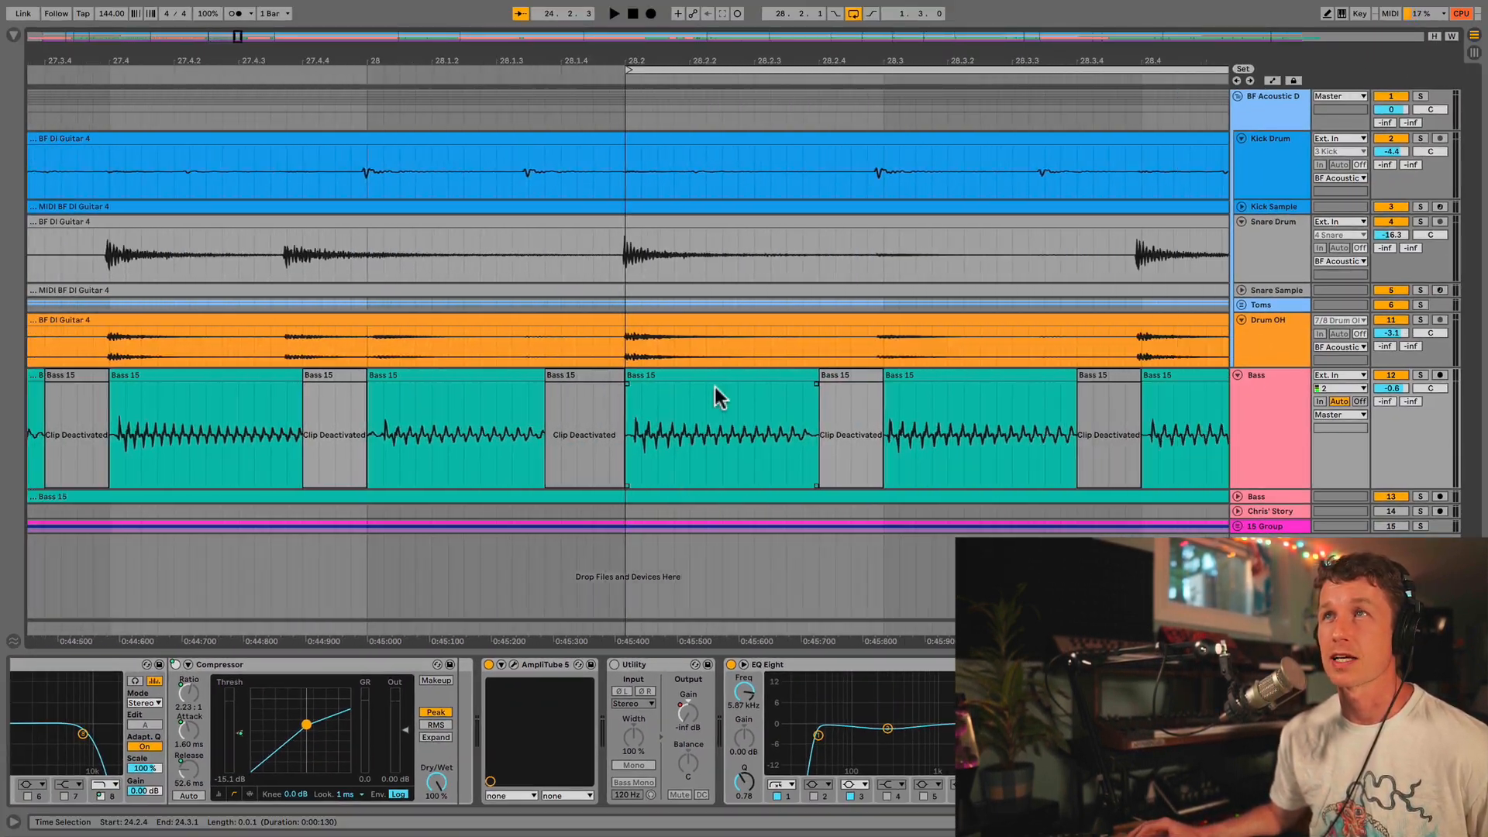
scroll(715, 387, "right", 15)
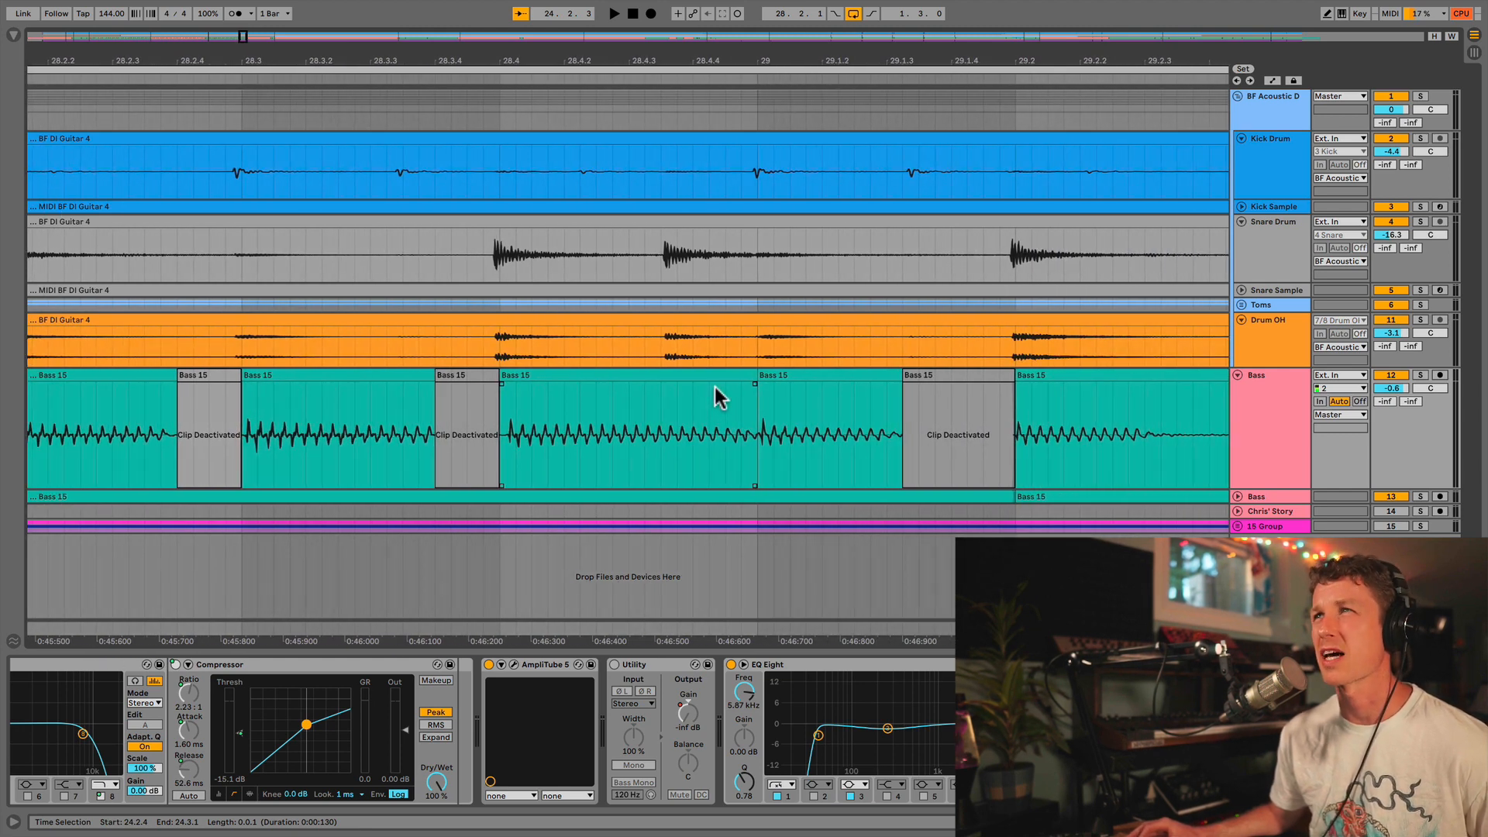
key("space")
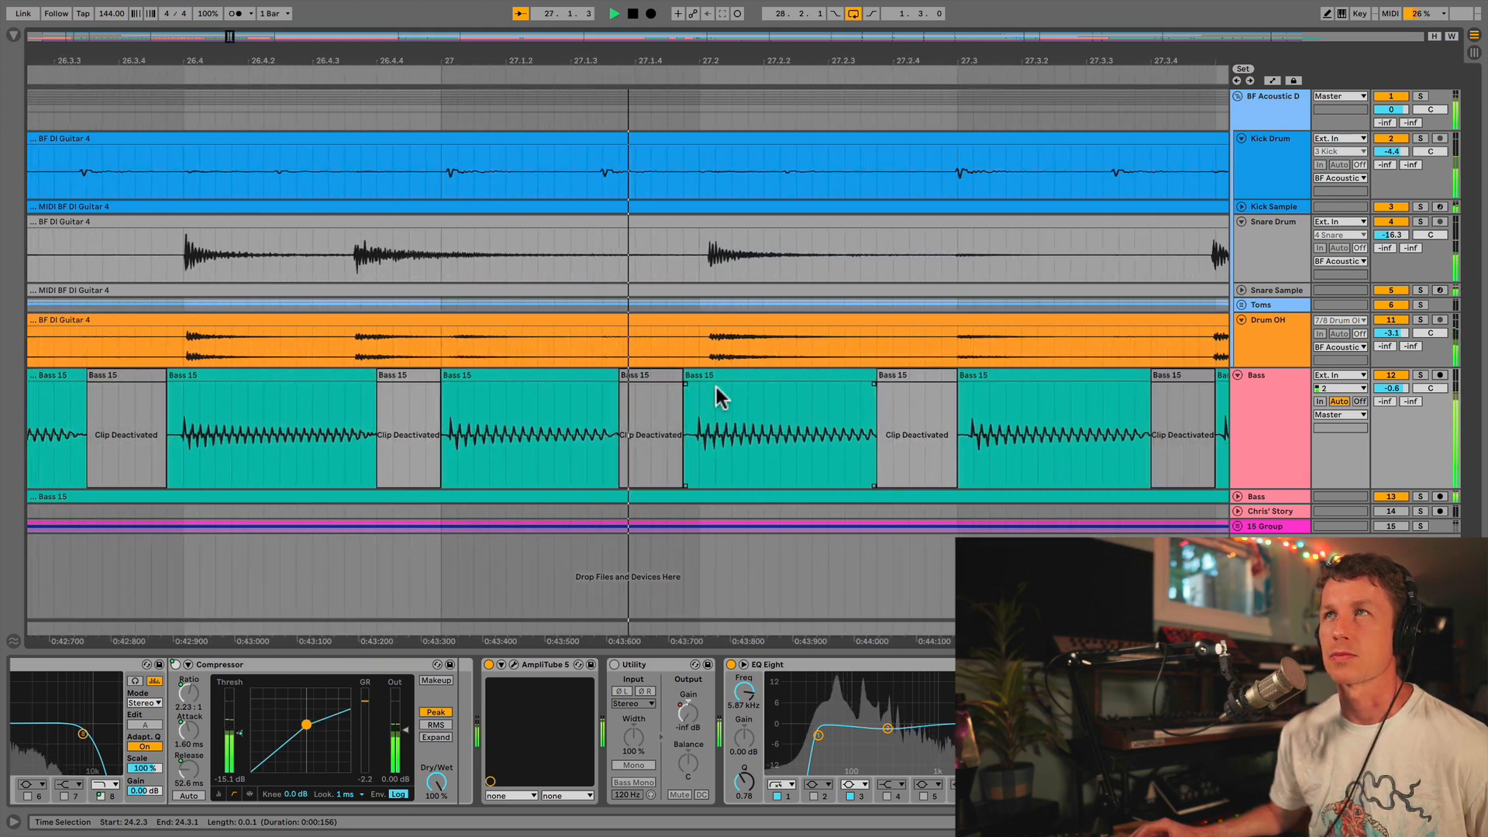
key("space")
key("space")
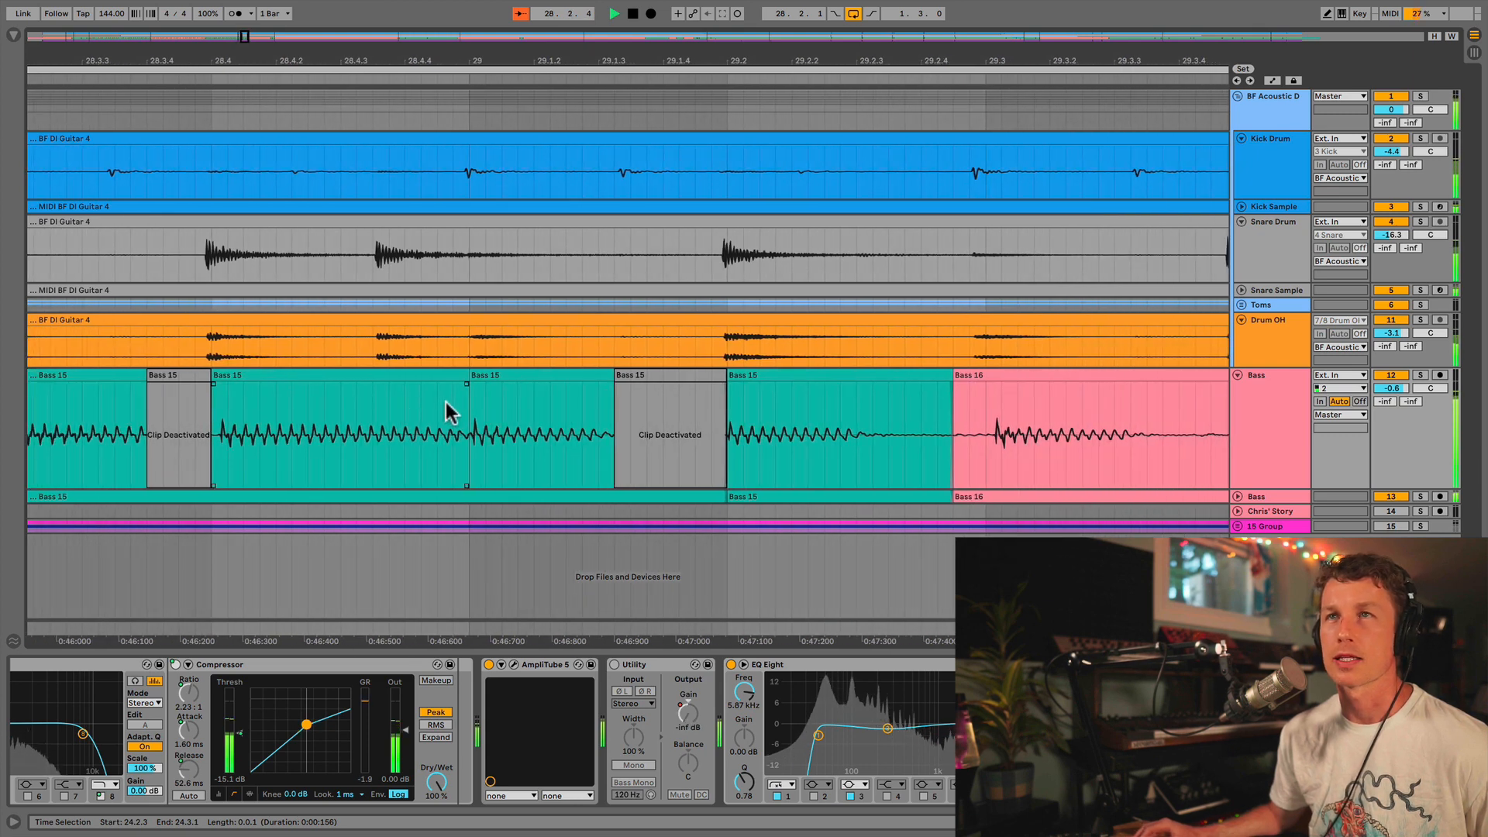
key("space")
Step: Deactivate the tail of the long Bass 15 note from 28.4.3 to 29.1.1 and audition the change from 28.2.1
left_click_drag(384, 423, 463, 399)
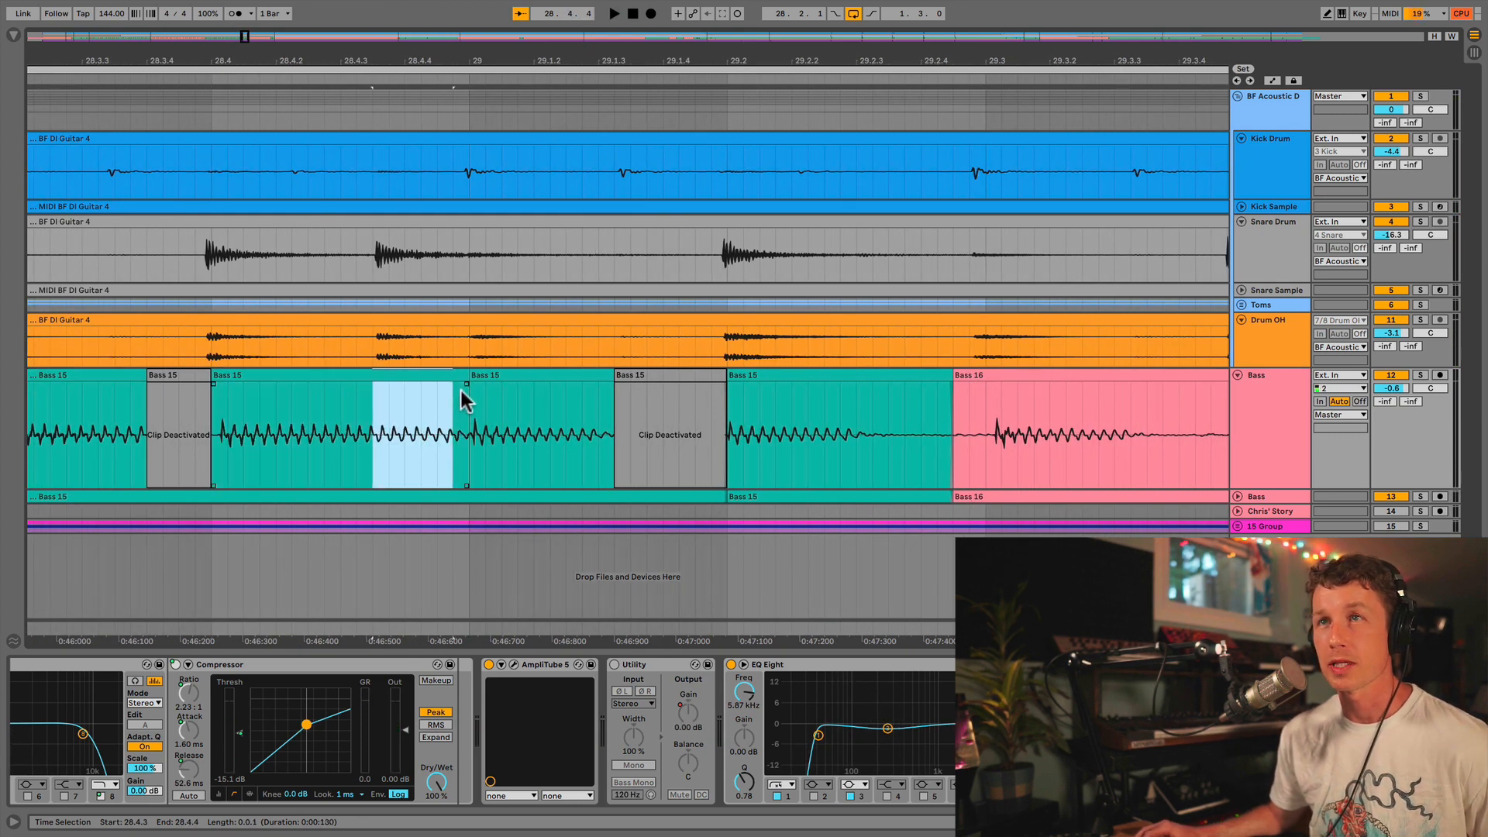
key("0")
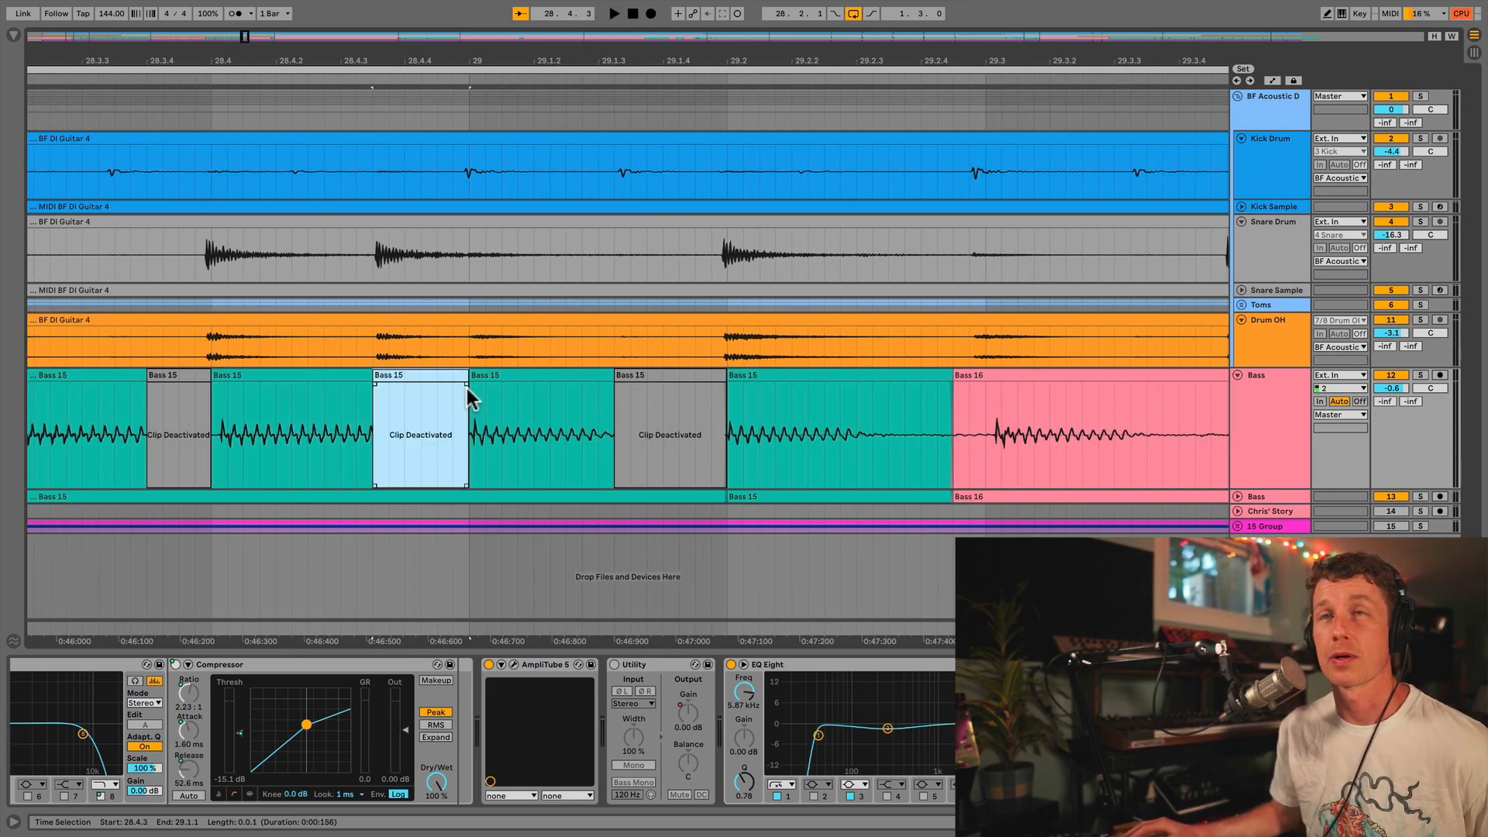
scroll(302, 313, "left", 5)
scroll(304, 314, "left", 1)
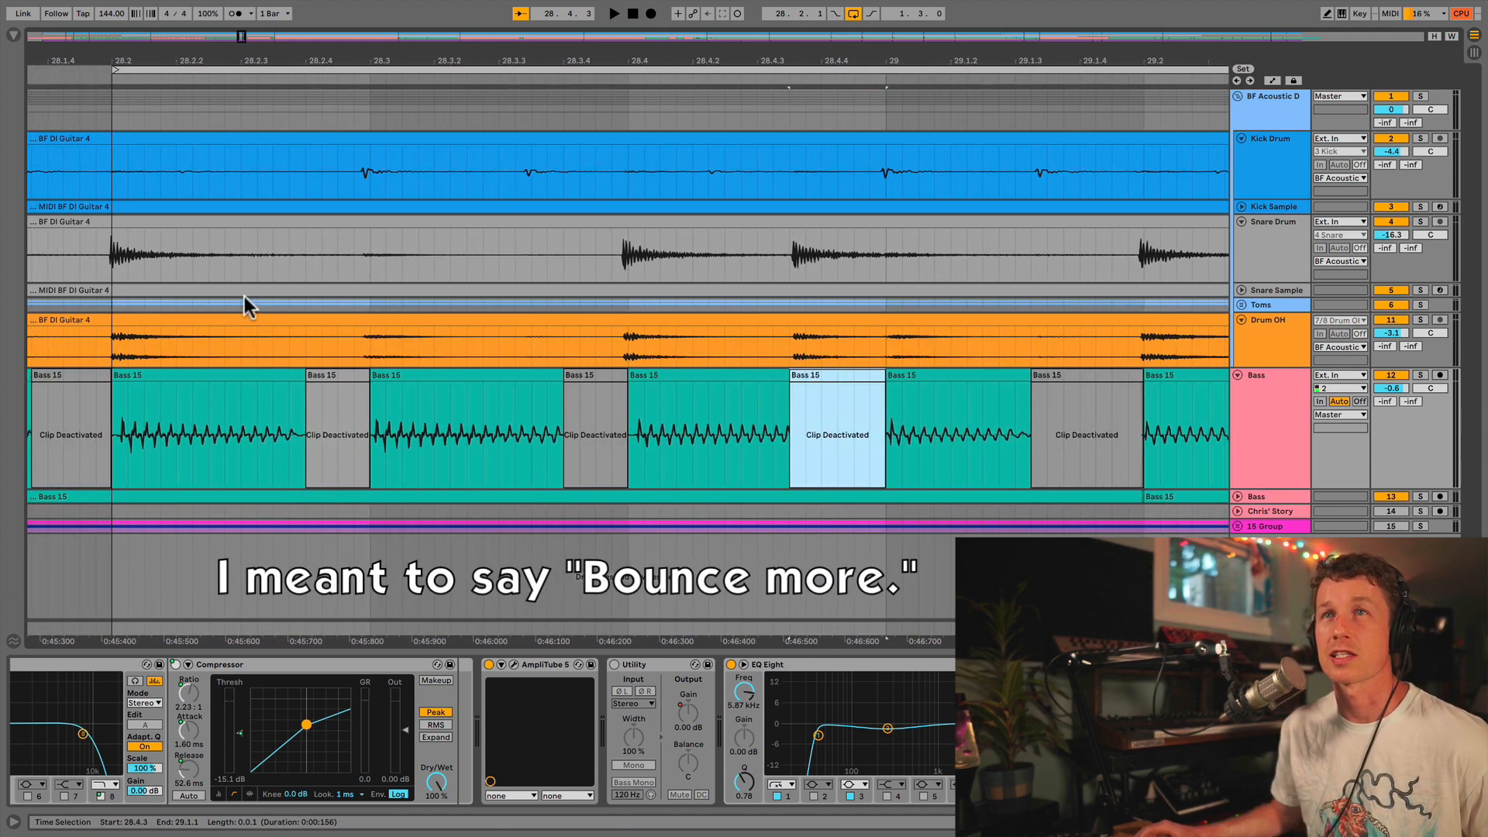
left_click(115, 406)
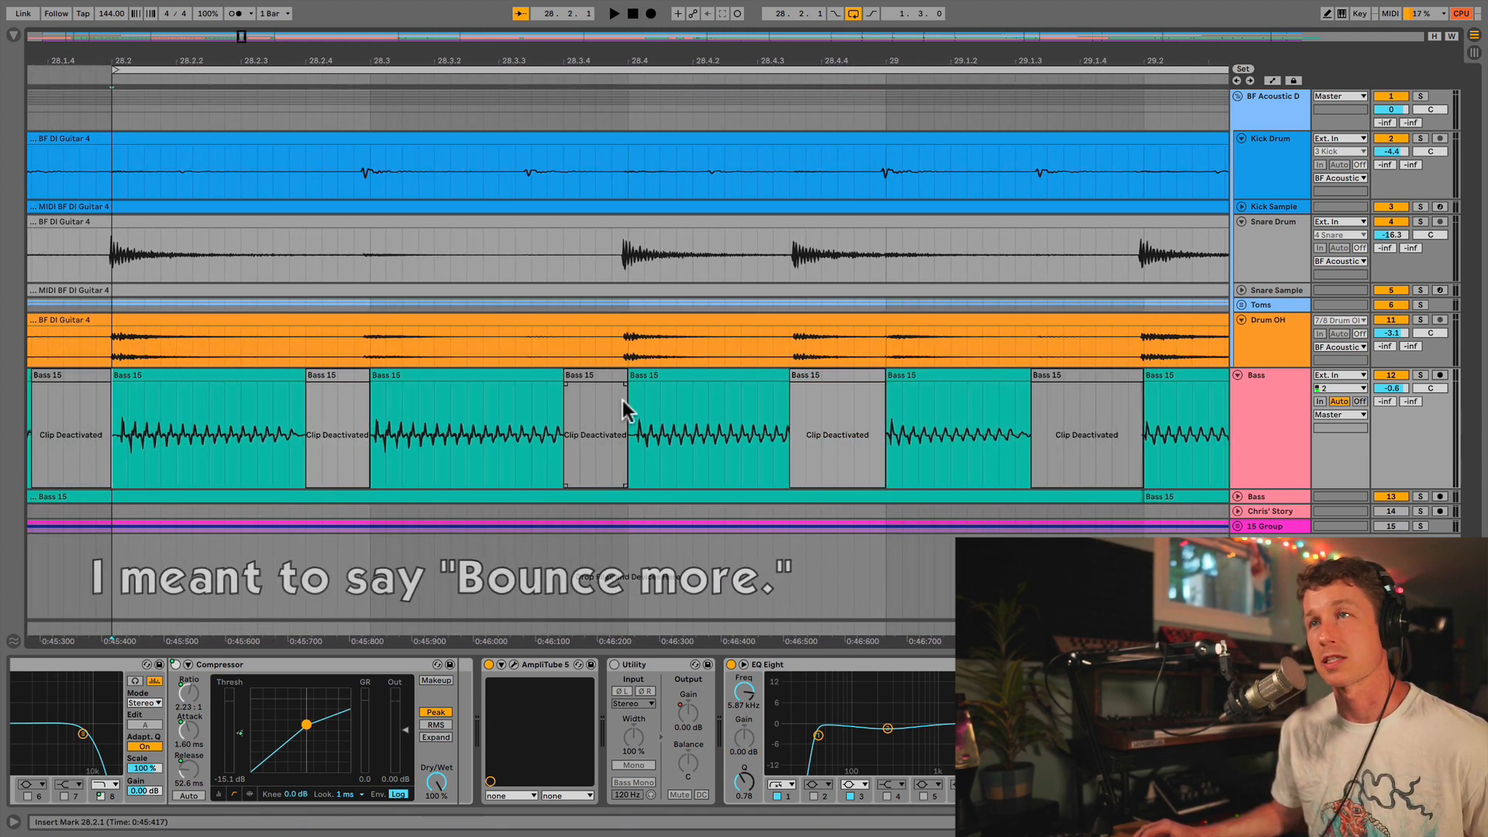
key("space")
scroll(624, 400, "left", 3)
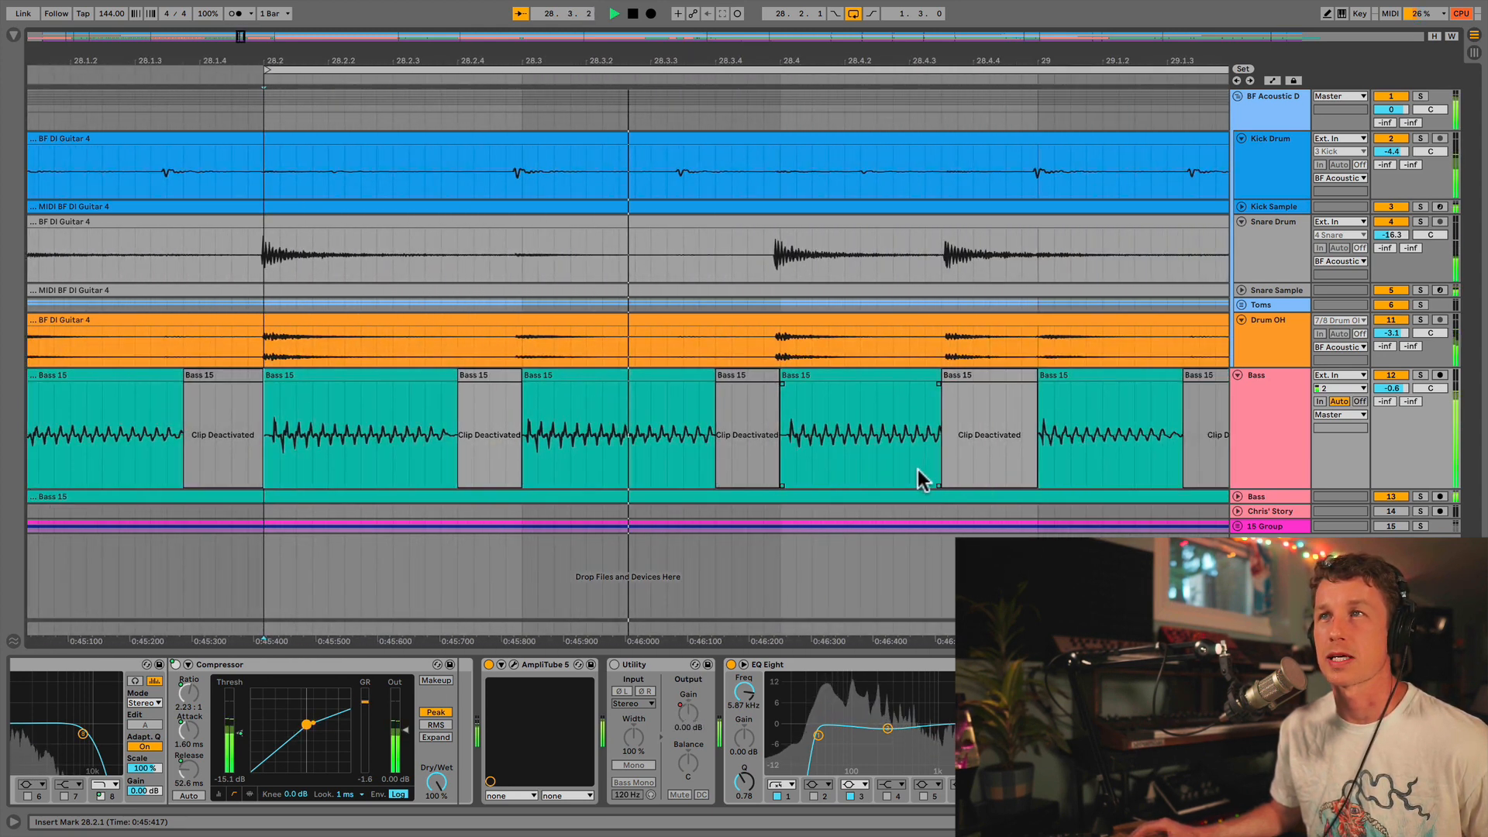
key("space")
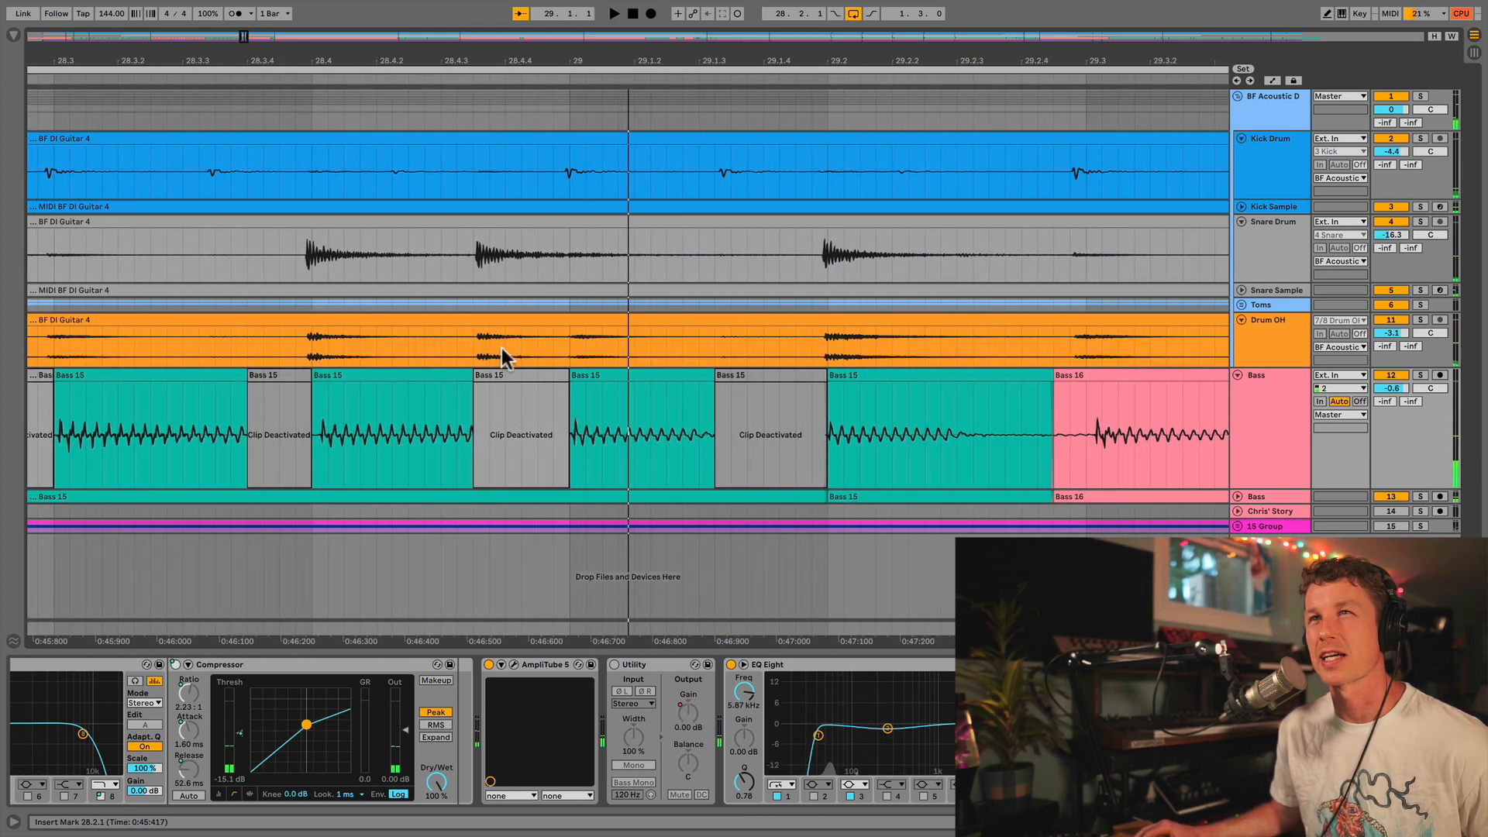
Step: Extend the Bass 15 note clip starting at 28.4.1 over the deactivated gap to 29.1.1, and play back the section
left_click_drag(479, 387, 587, 385)
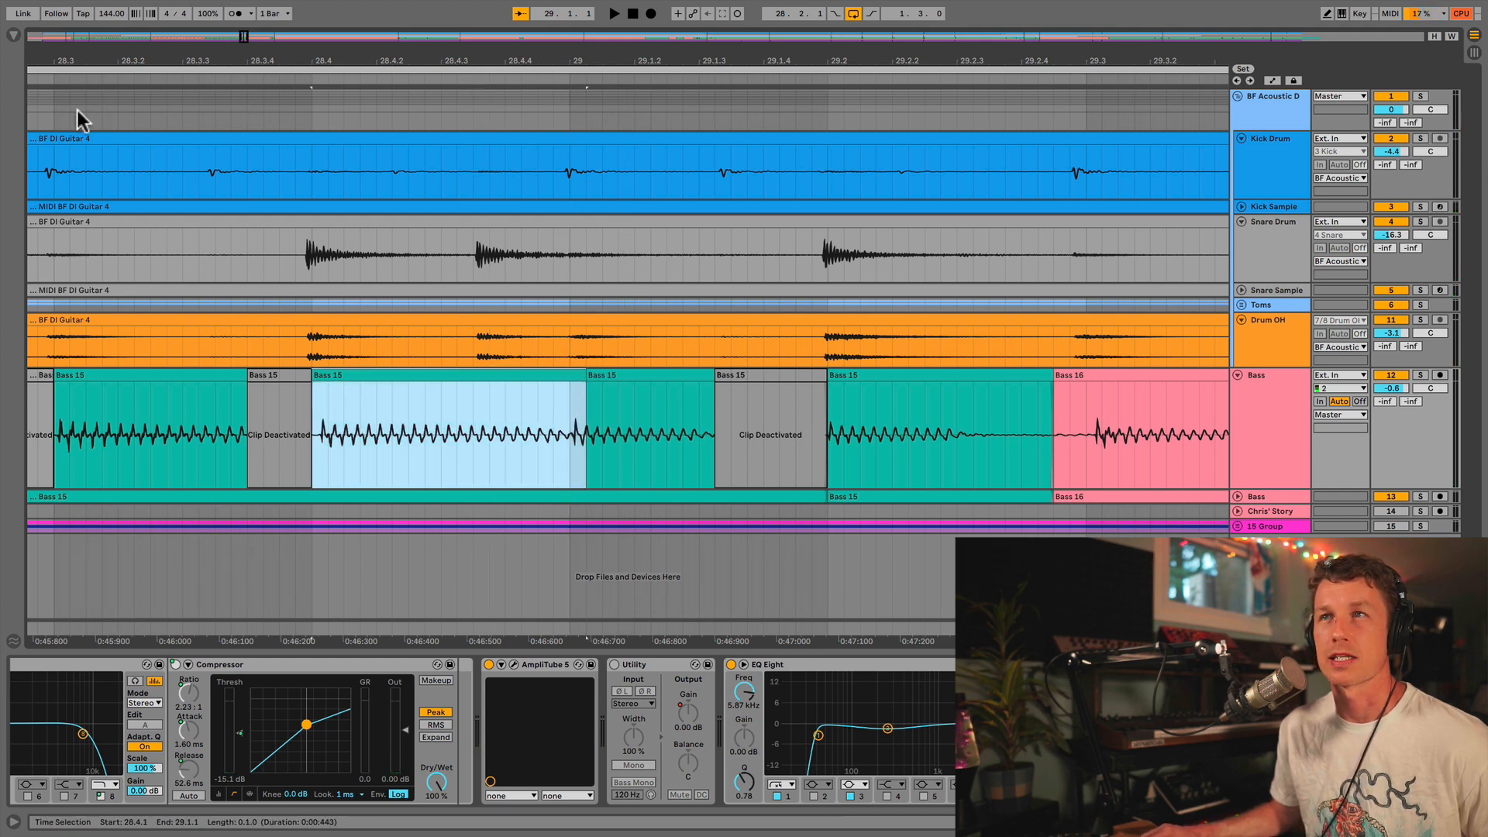
key("space")
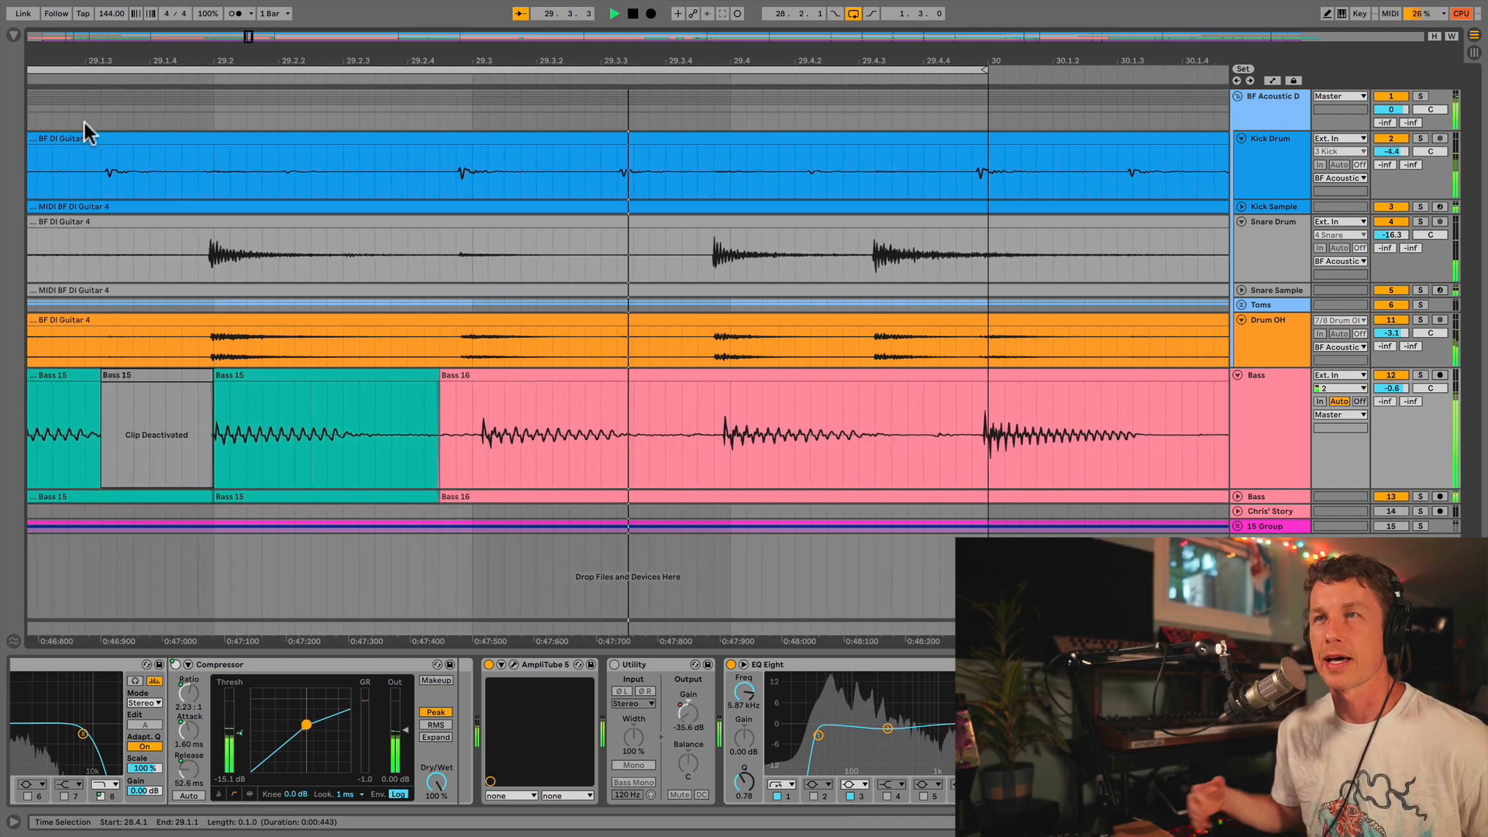
Step: Deactivate the Bass 15 note's tail from 28.4.3 to 29.1.1 once more and play the section back with the drums
key("space")
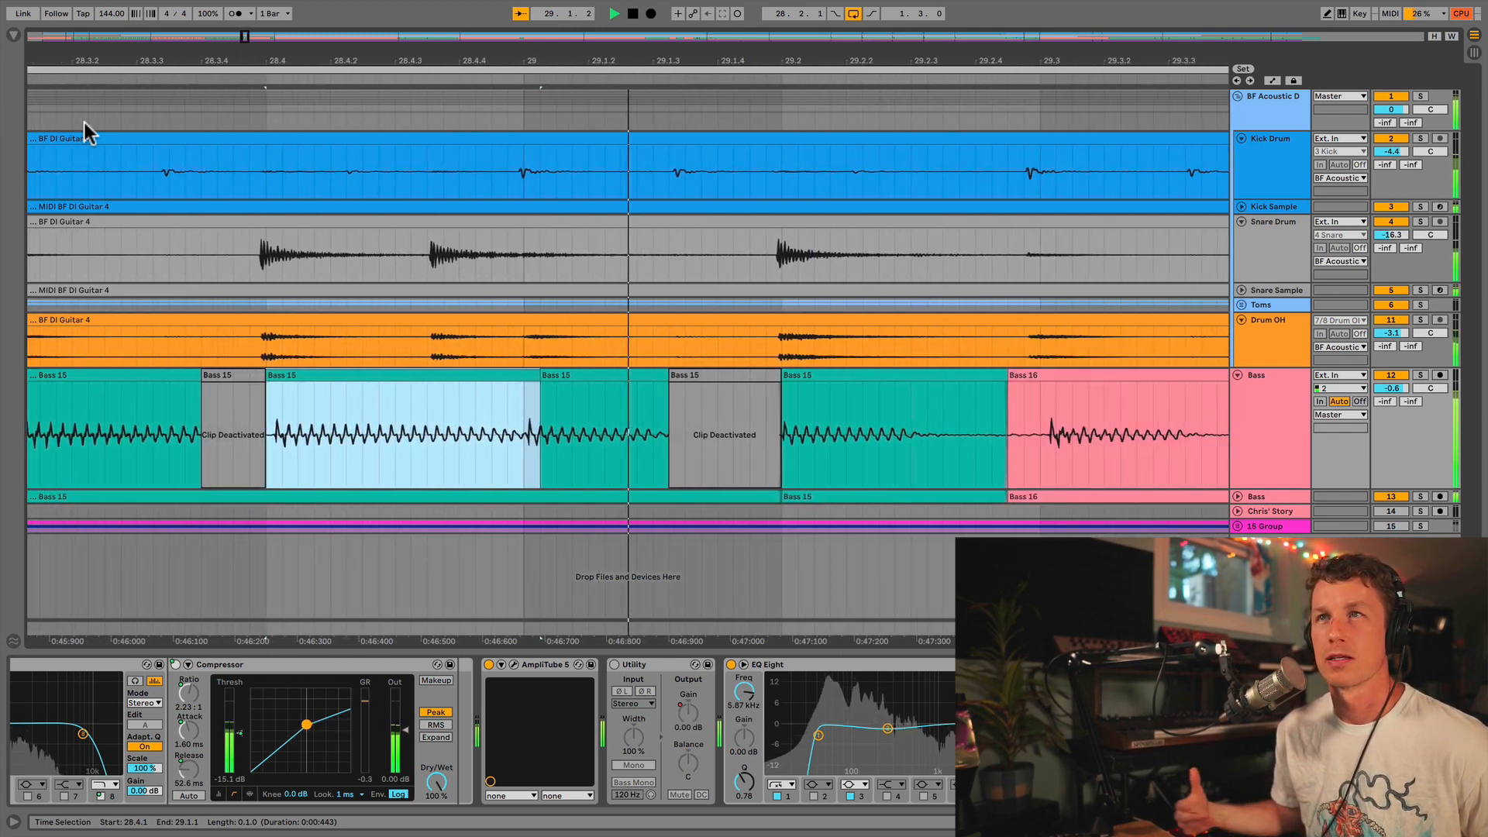
left_click_drag(368, 385, 445, 385)
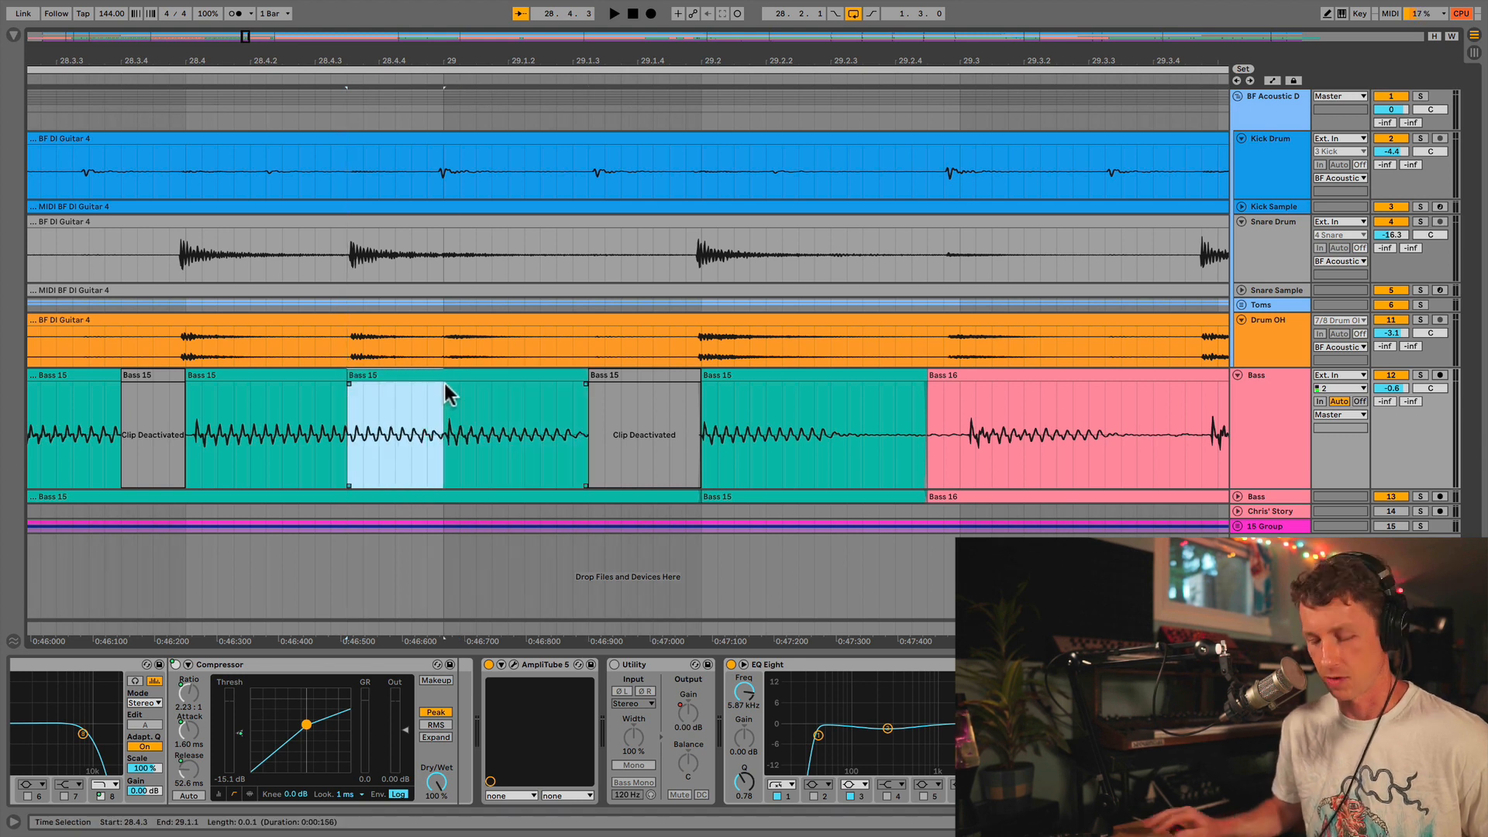
key("0")
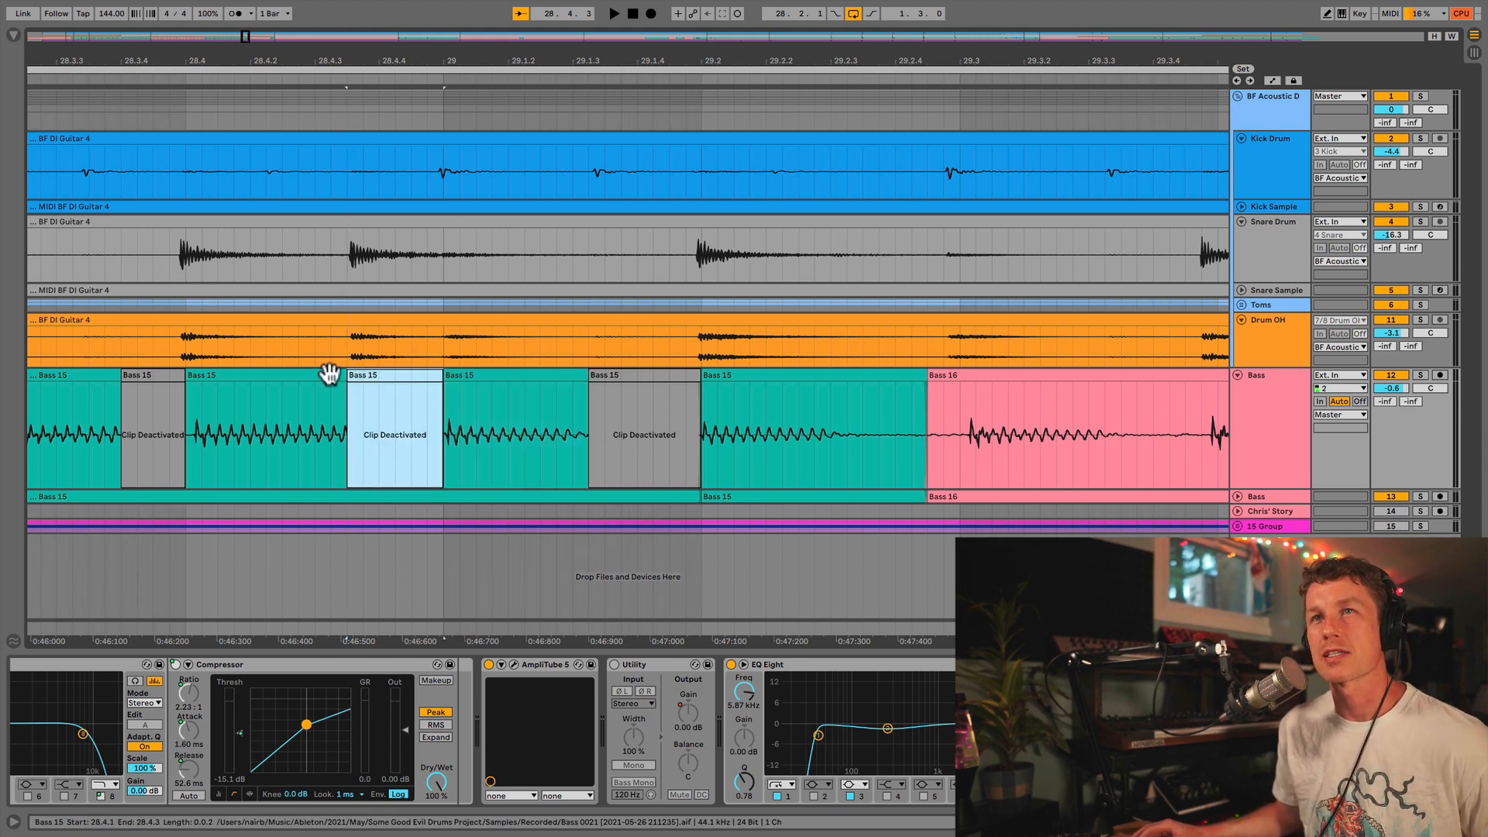
key("space")
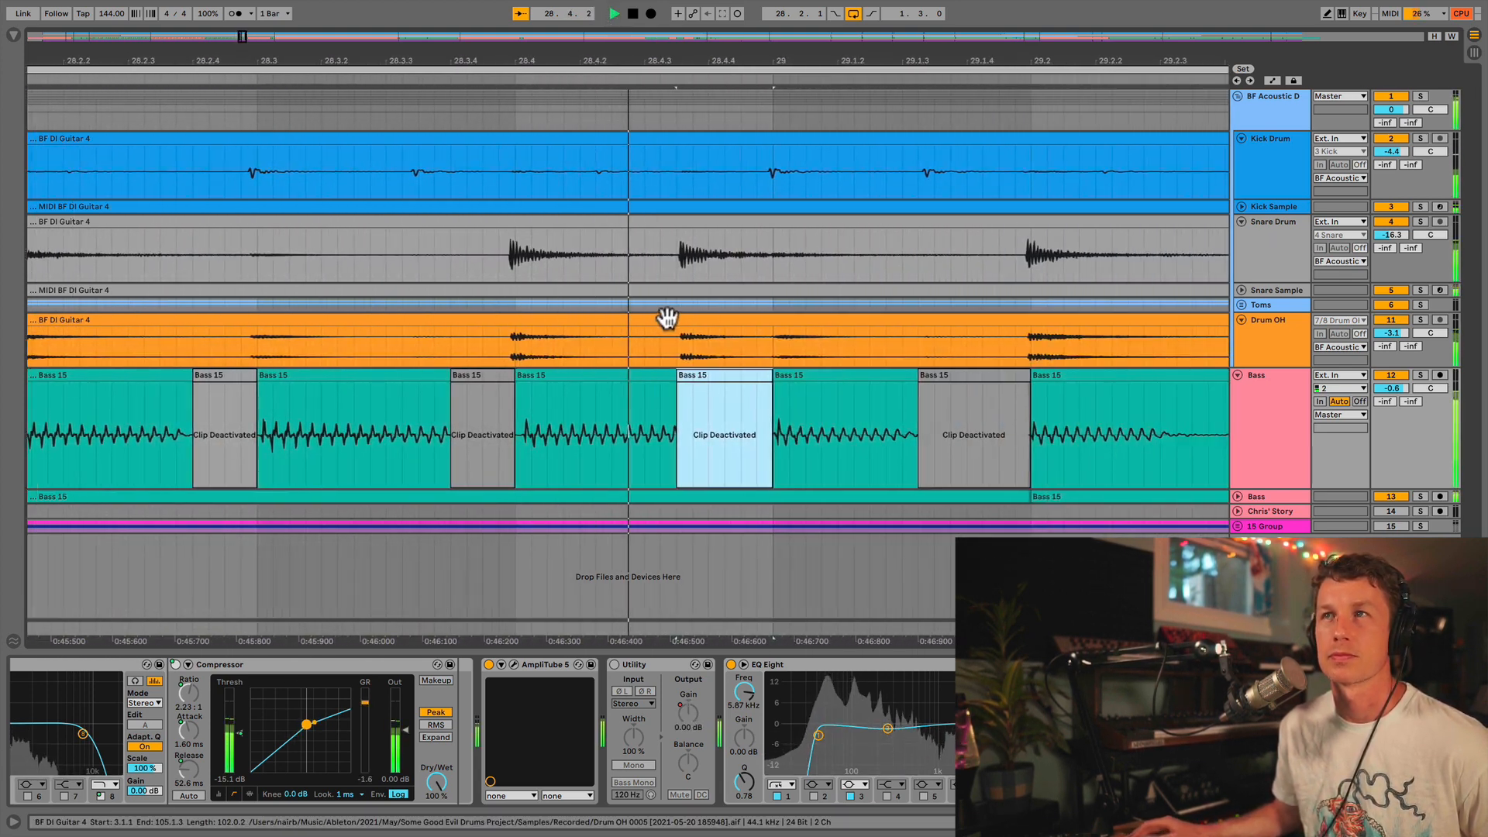
key("space")
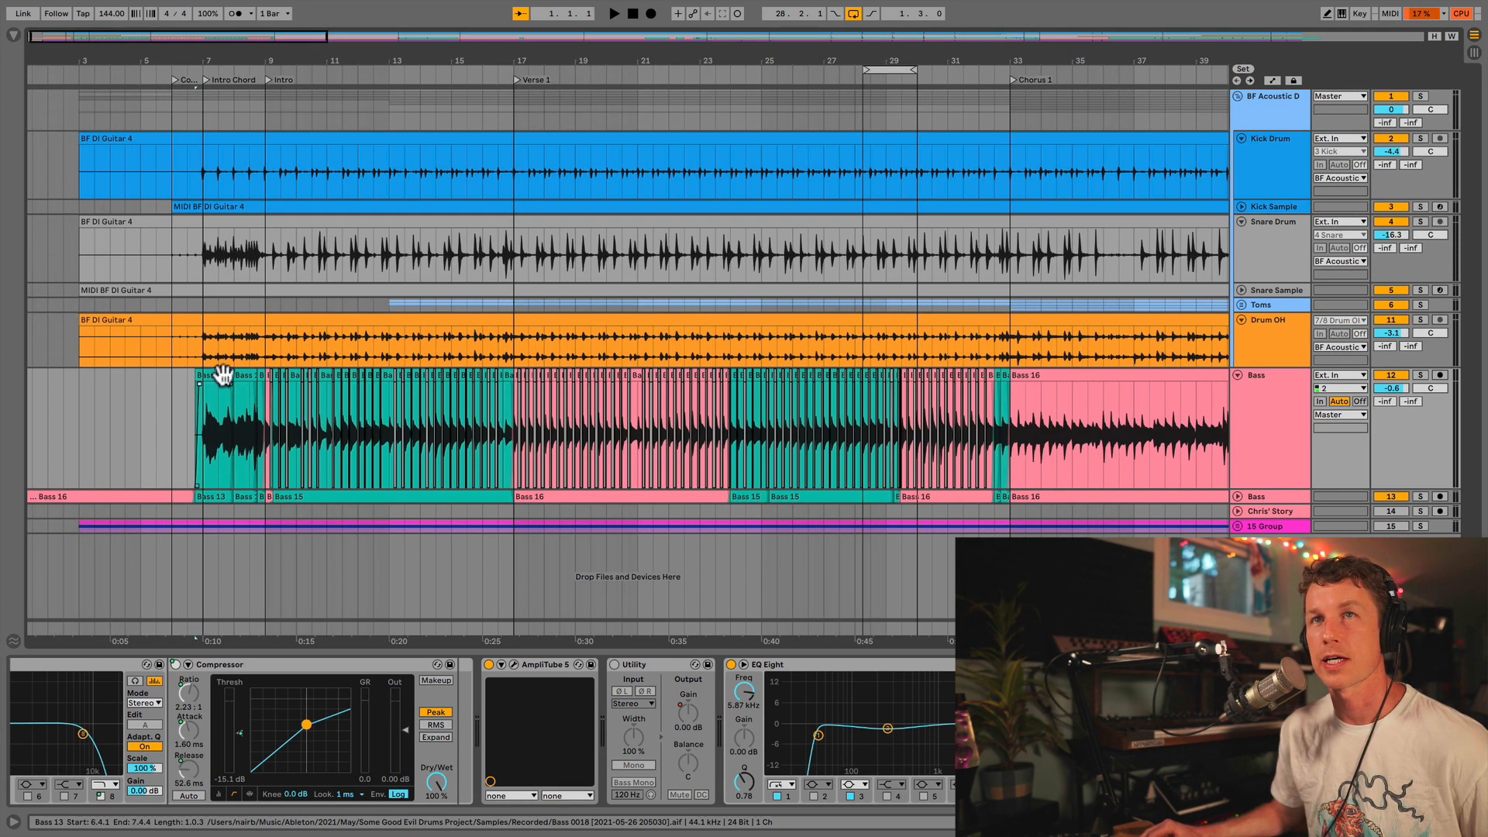
Step: Create crossfades on the clip edges of all Bass track clips, from the first Bass 13 clip through the long Bass 16 clip at Chorus 1
left_click(223, 375)
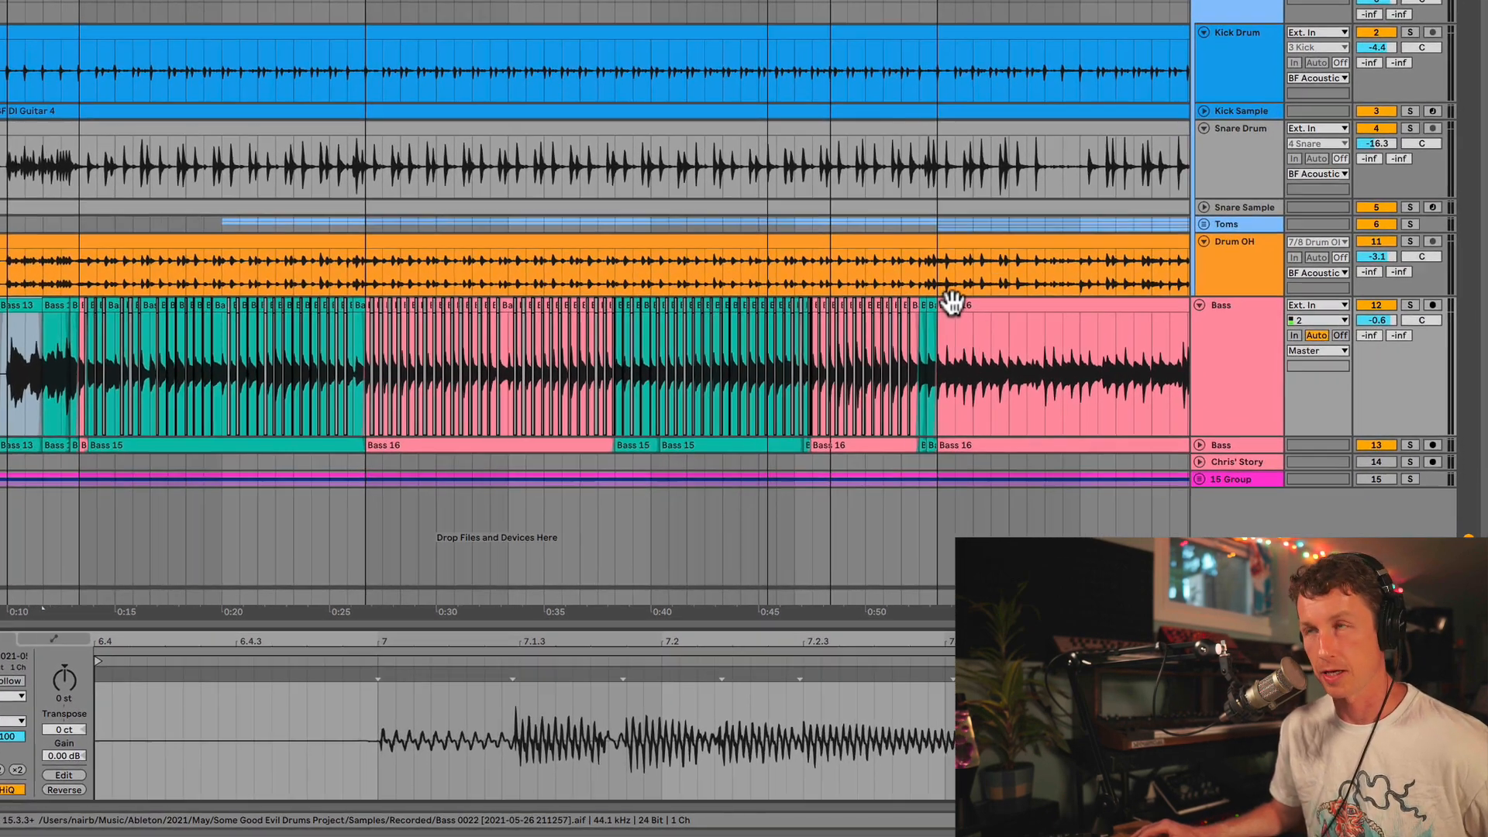
left_click(1023, 374, "shift")
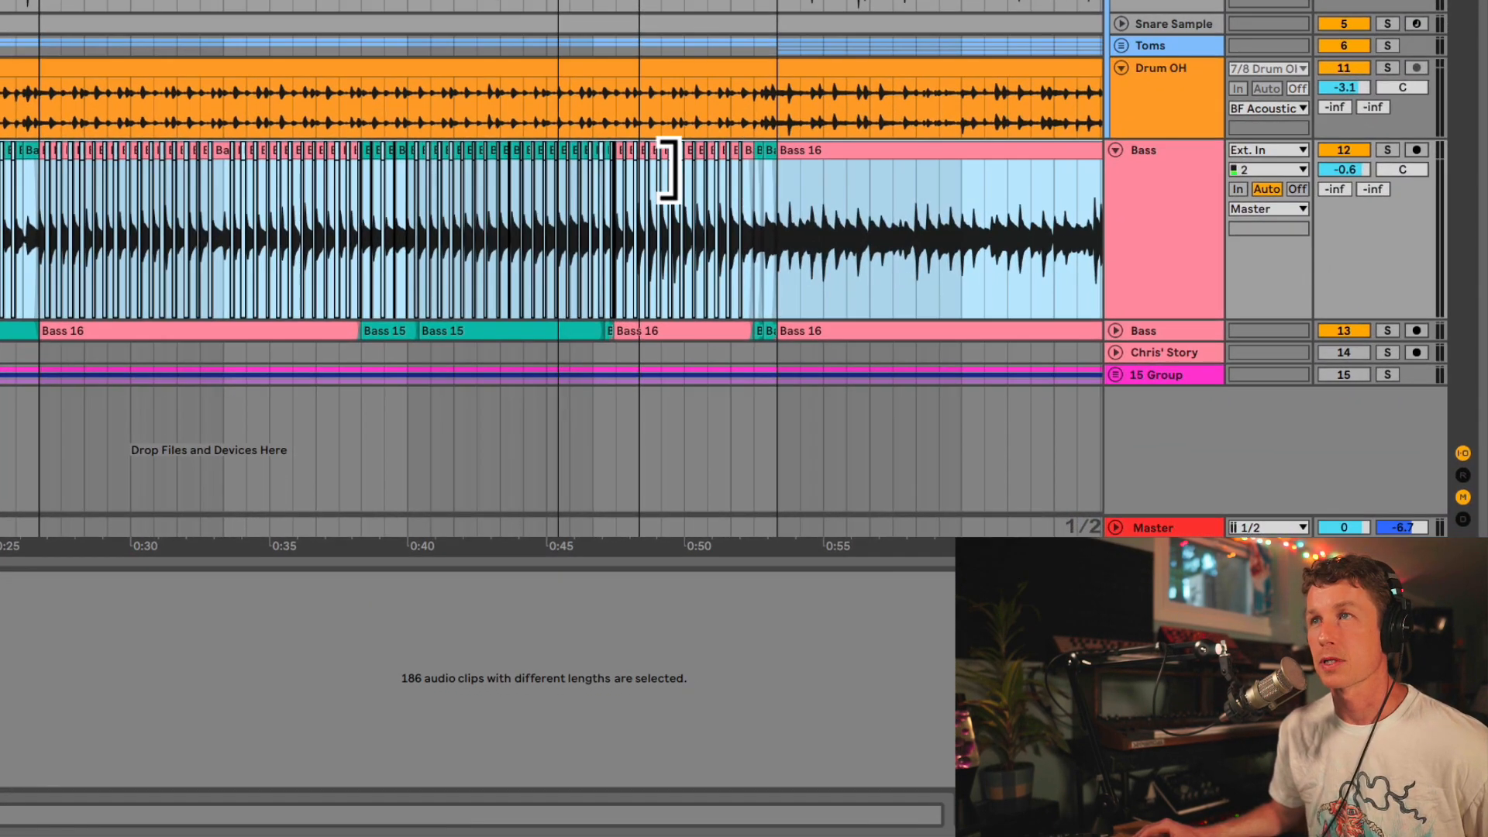
right_click(928, 377)
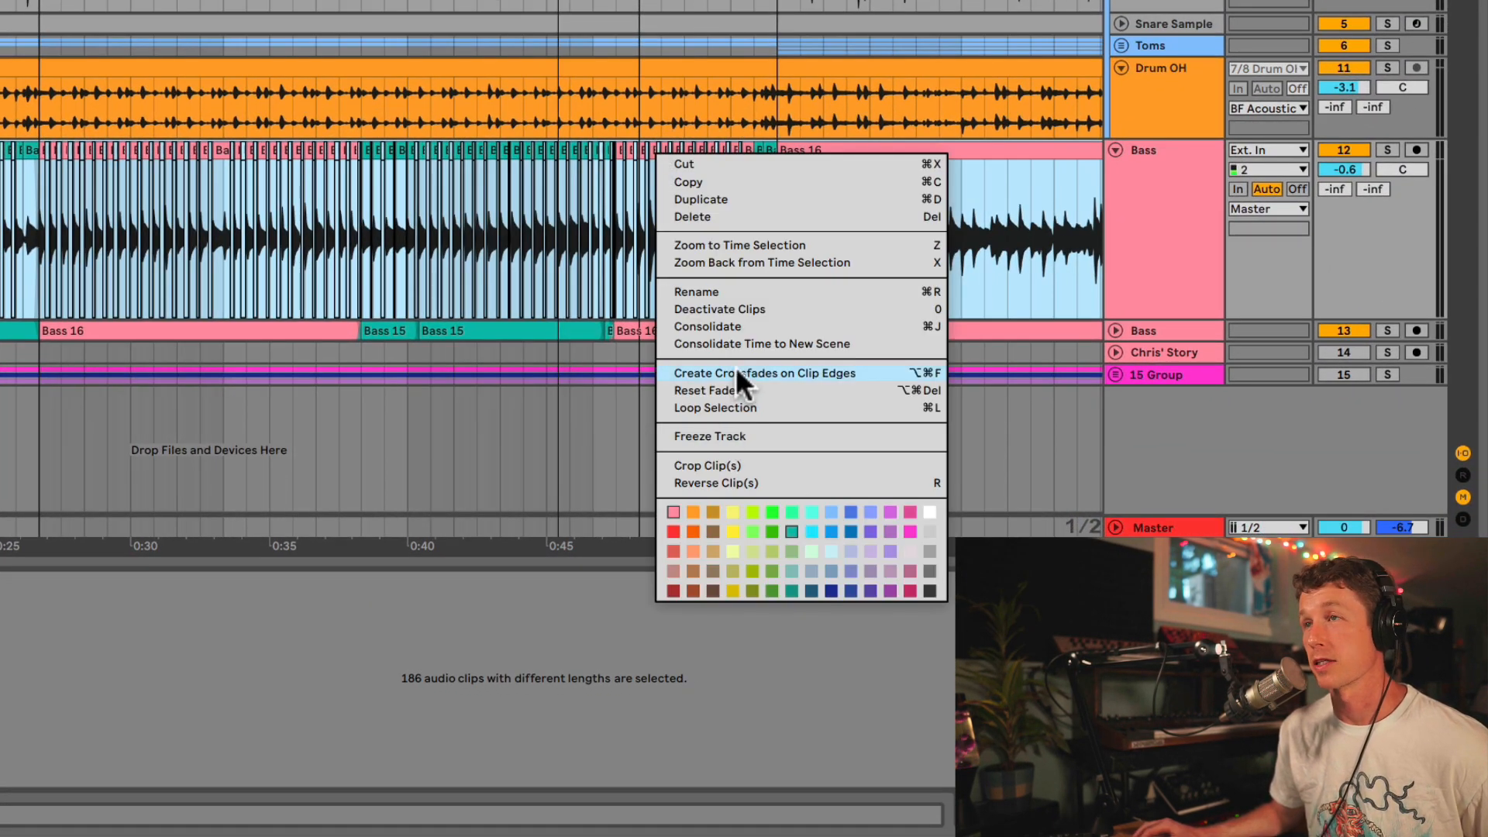
left_click(835, 373)
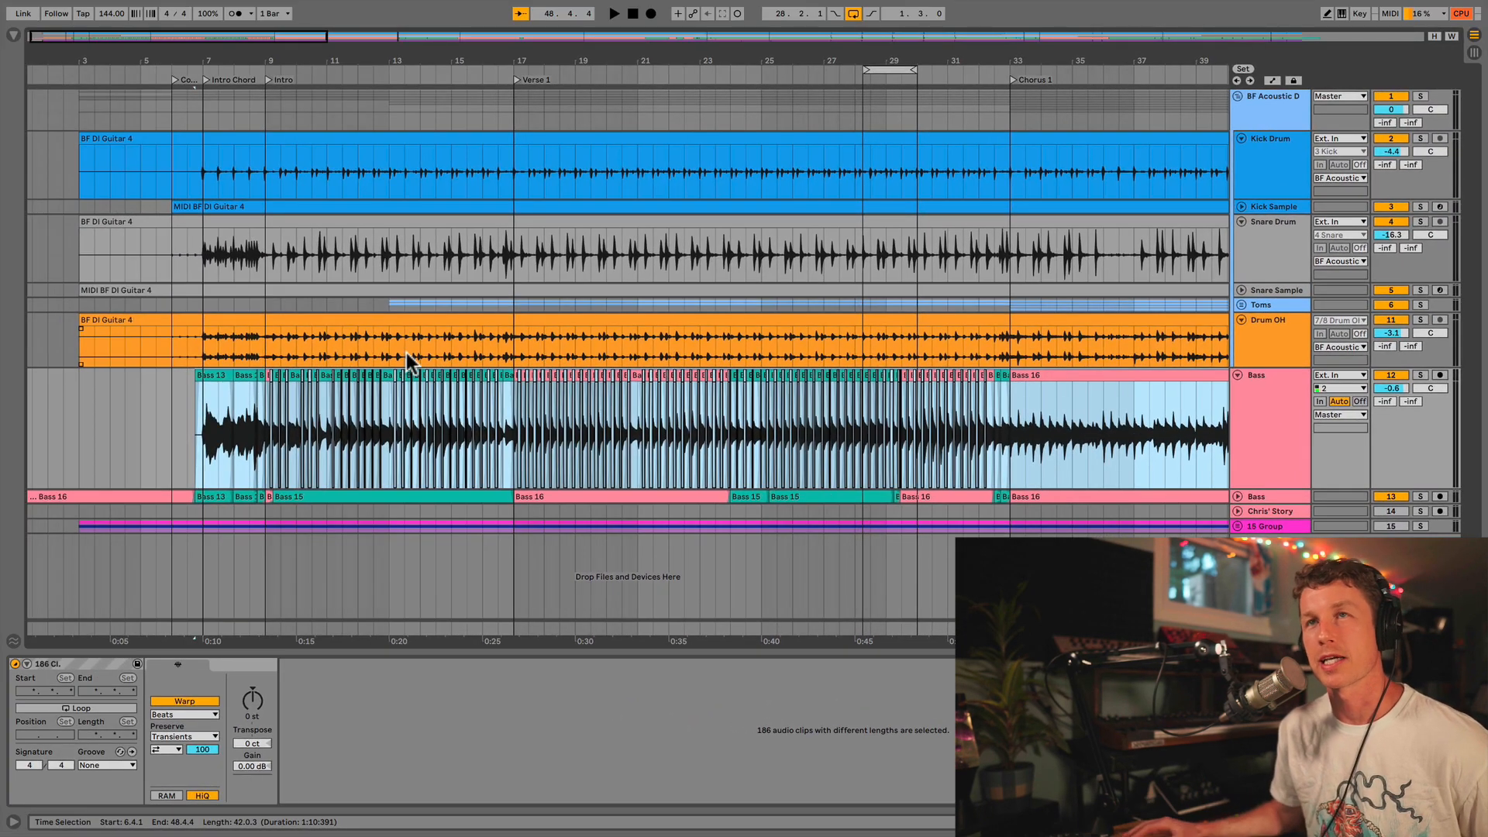
Step: Inspect the crossfades at the edges of the deactivated Bass 15 clips around bar 12
left_click_drag(371, 78, 623, 258)
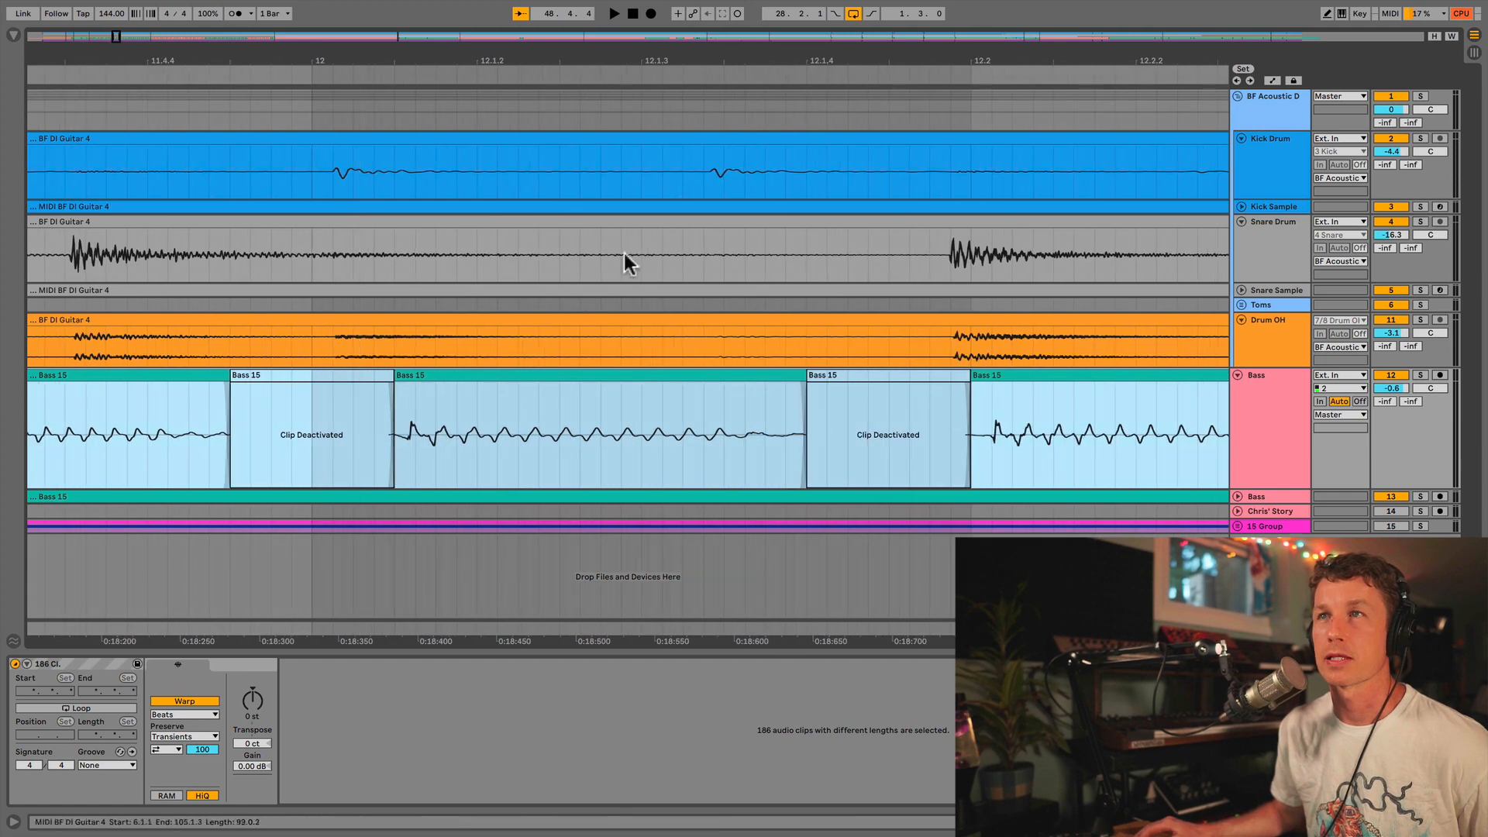
left_click(818, 404)
left_click(892, 415)
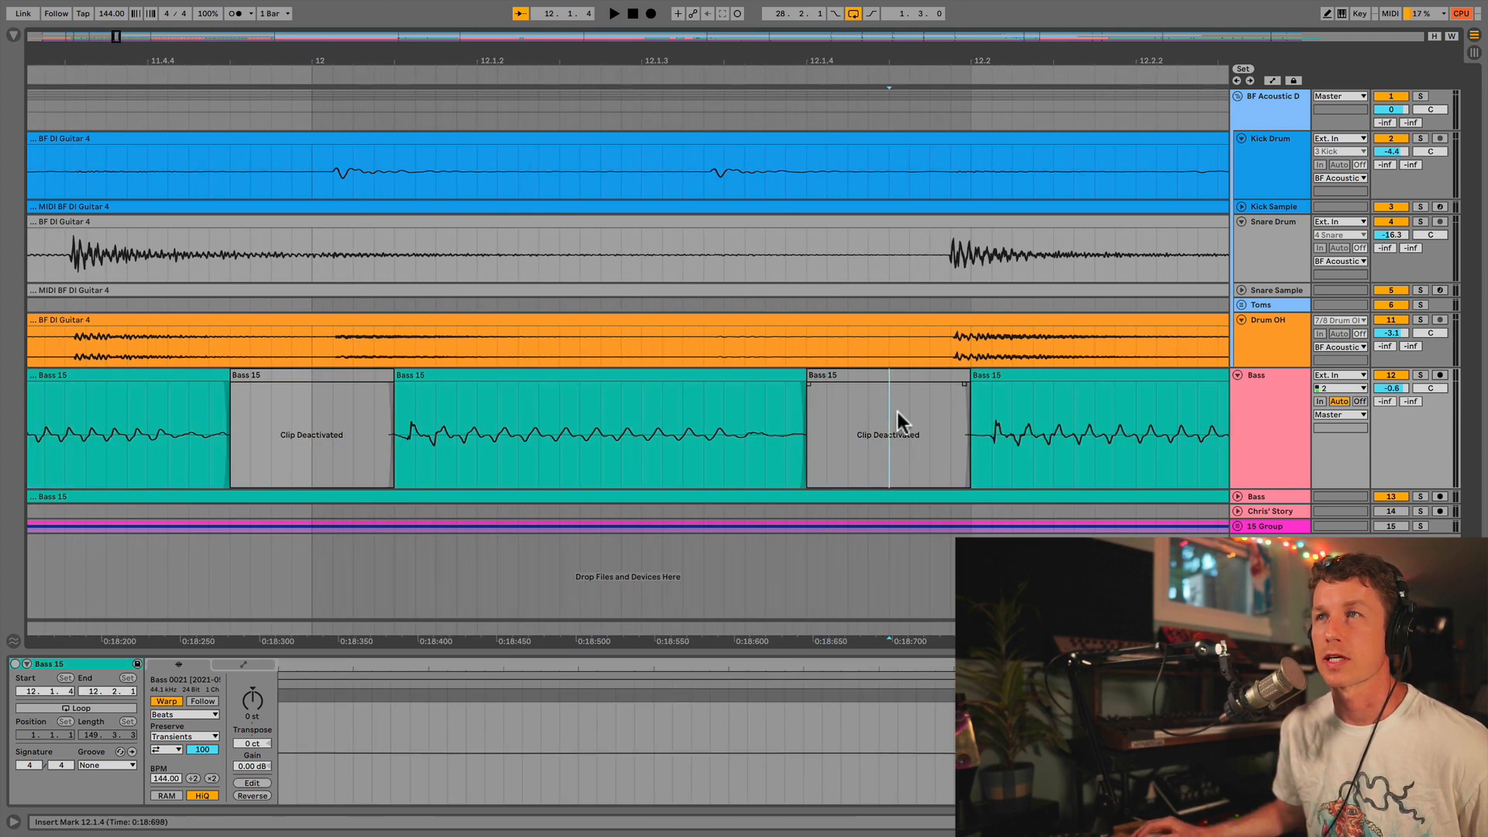
left_click(1033, 389)
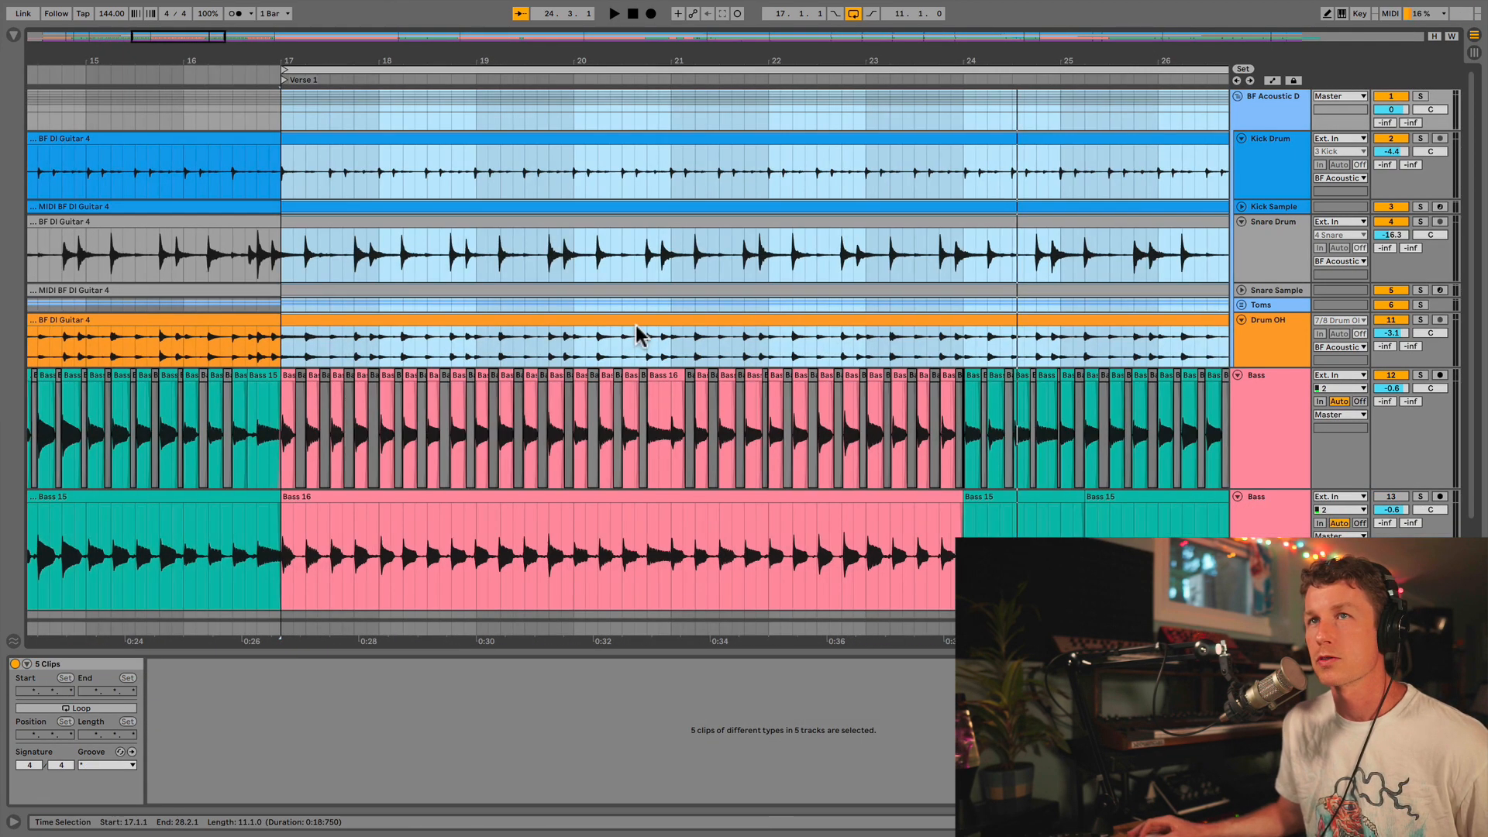
Step: Check the key mapping of 1 on the activators of both Bass tracks, and try swapping between the edited and uncut tracks
scroll(621, 340, "right", 3)
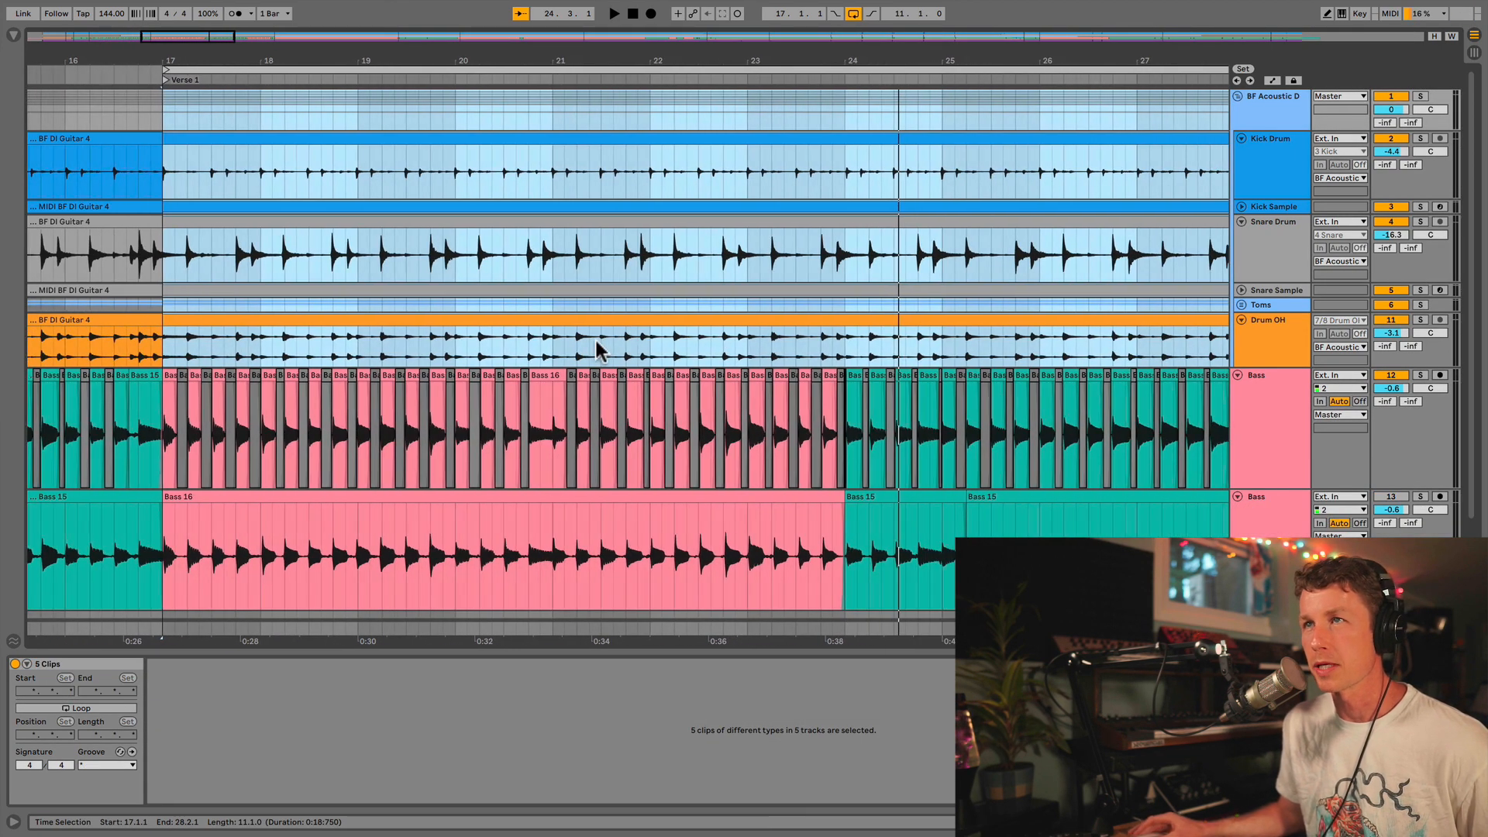
scroll(597, 351, "right", 1)
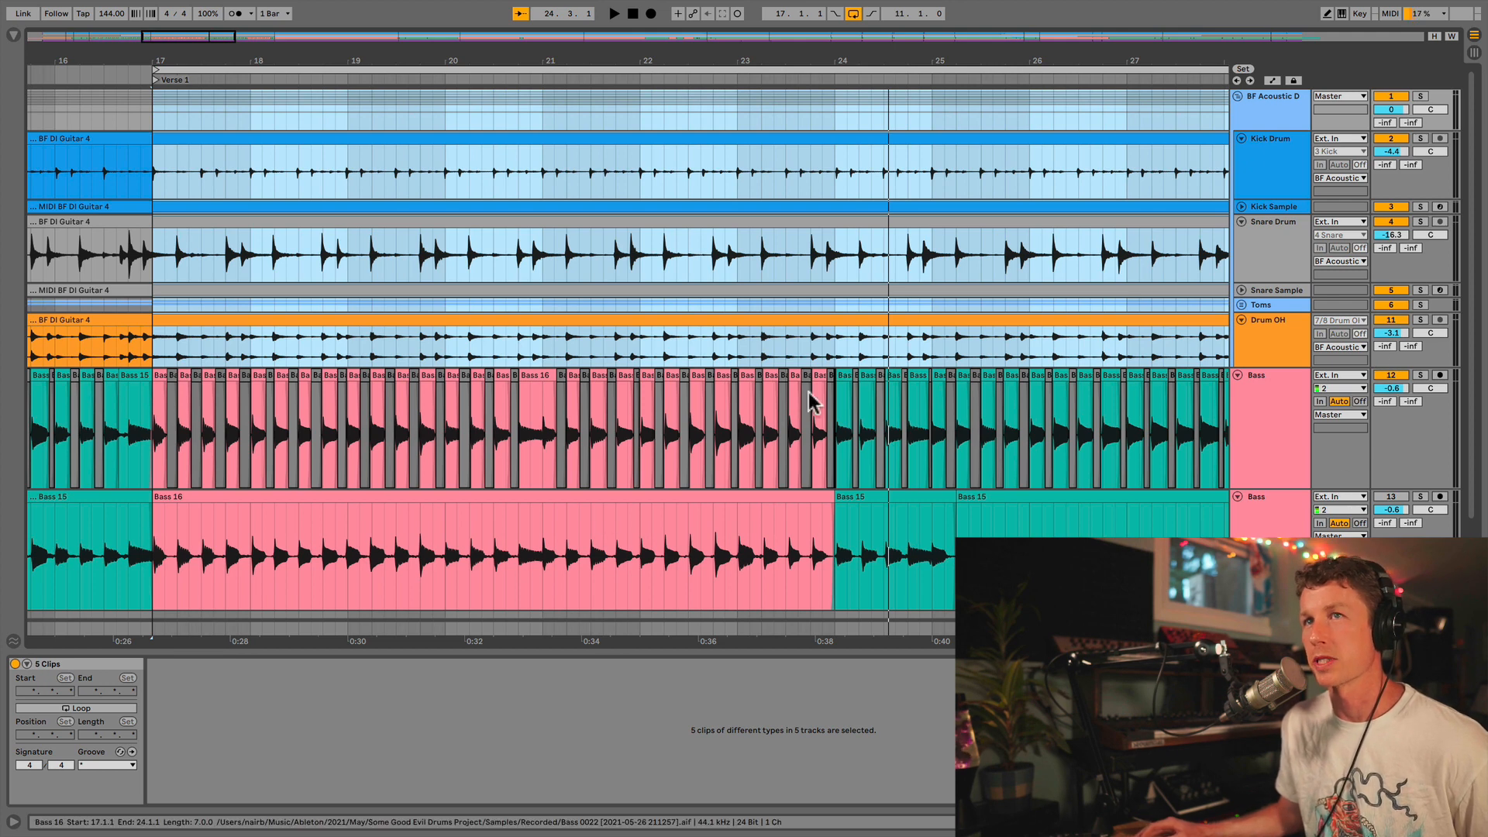
left_click(1271, 558)
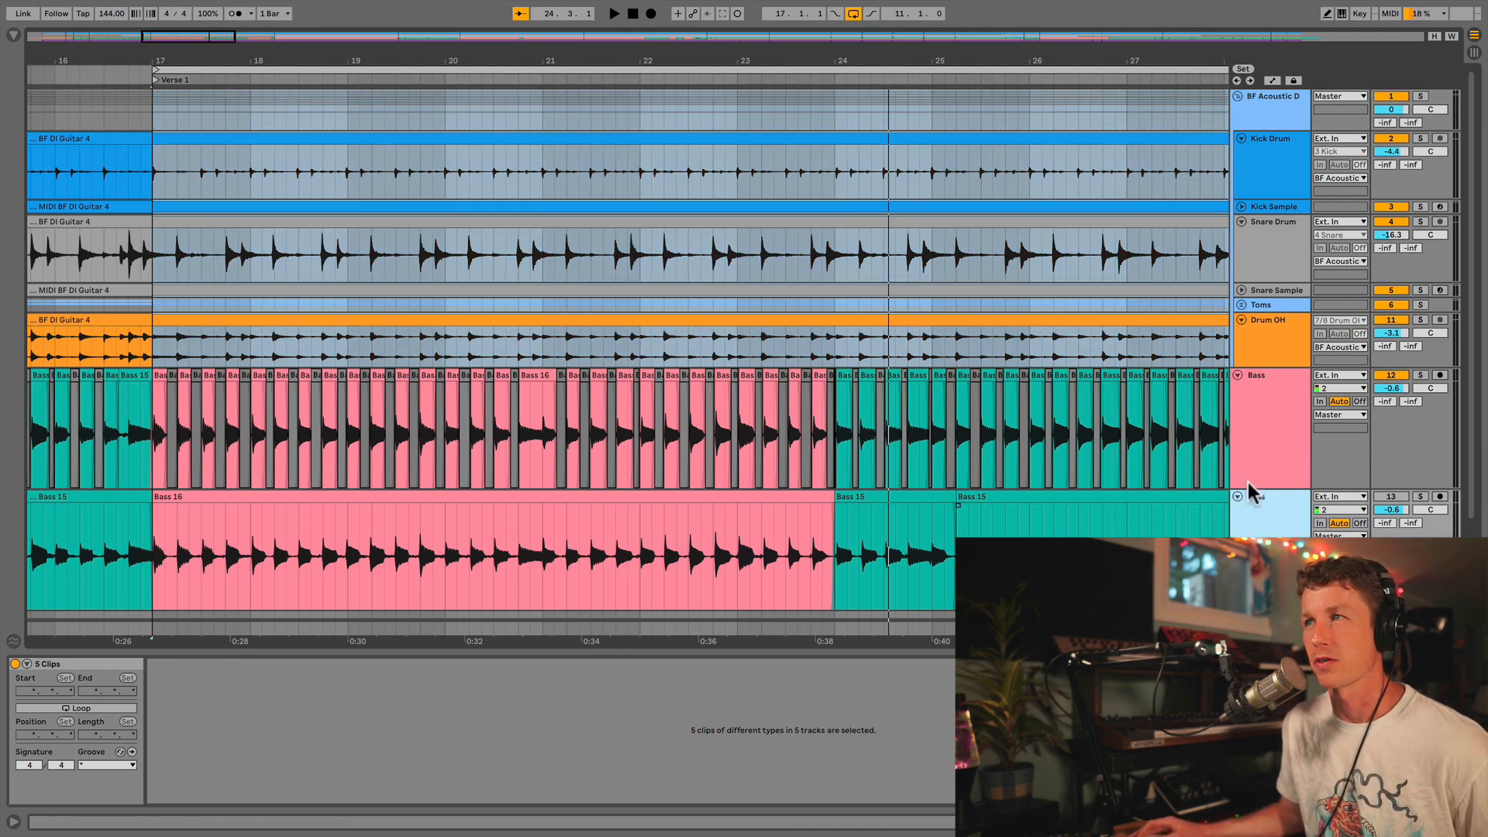
left_click(1263, 430)
scroll(687, 409, "right", 3)
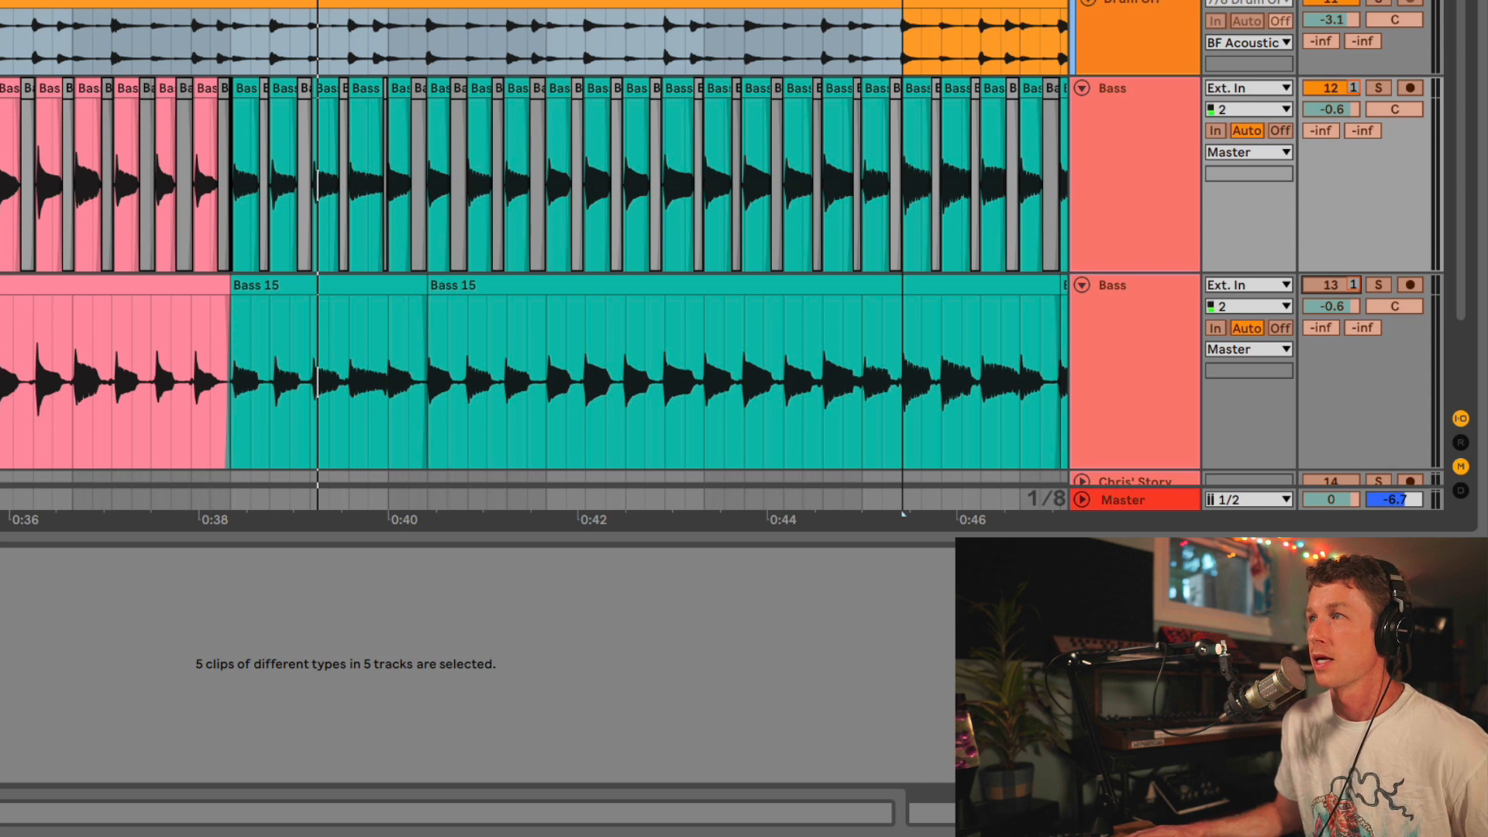
key("super+k")
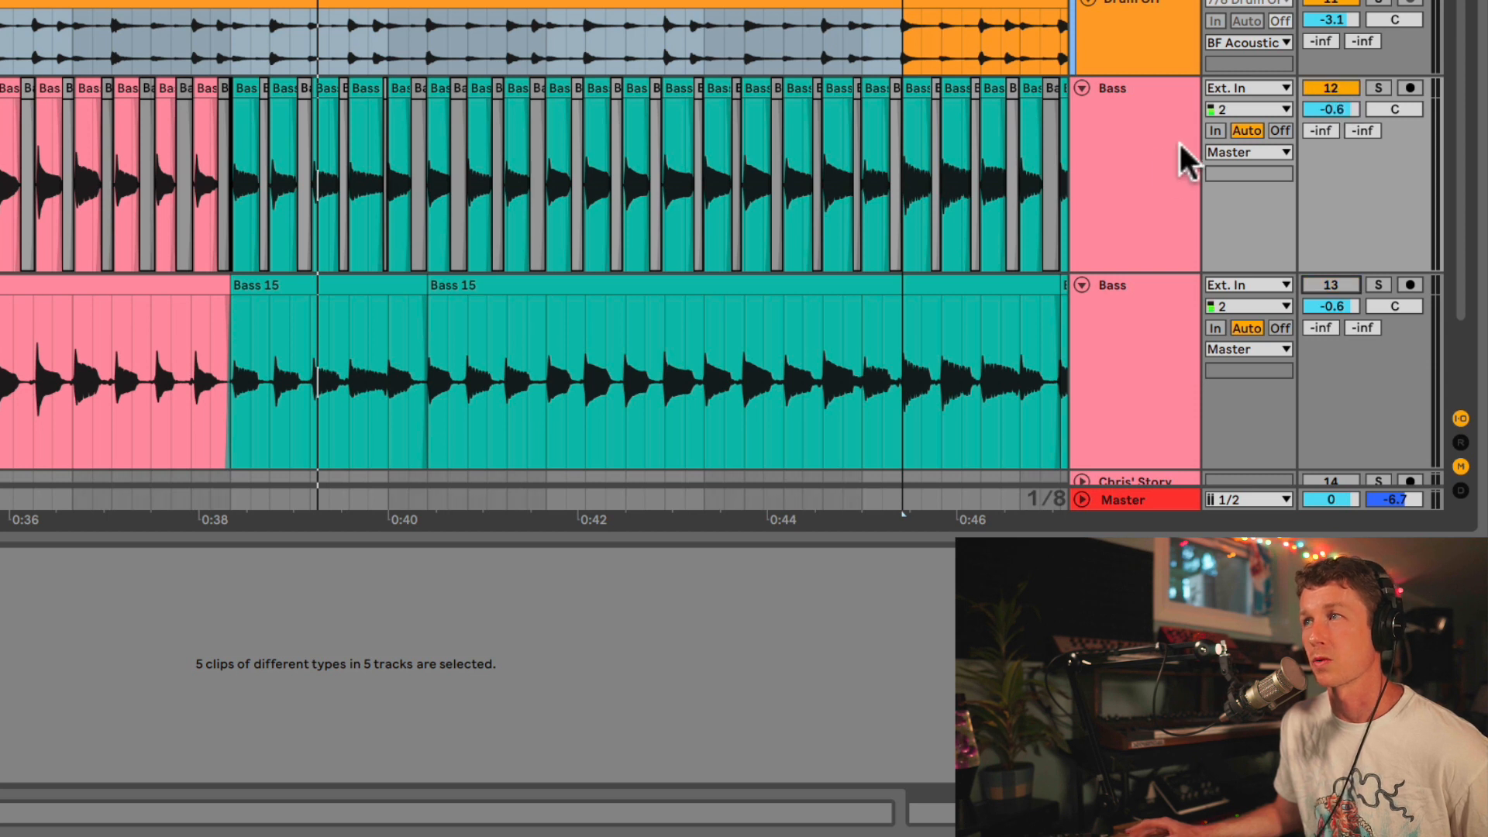
key("1")
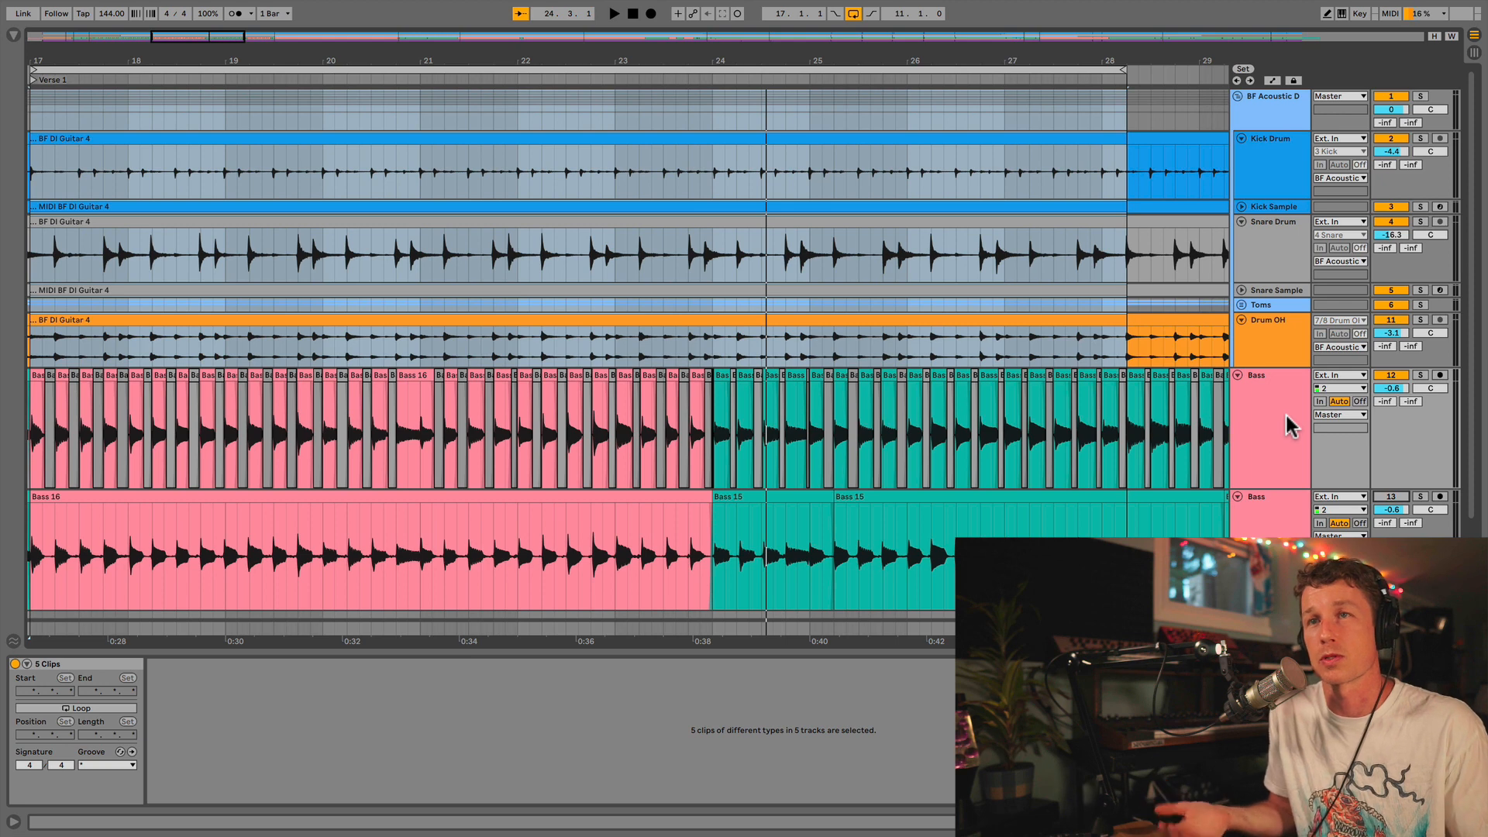
Step: Play the looped verse from bar 17 and compare the edited and uncut Bass tracks, both with the drums and soloed
scroll(923, 316, "left", 4)
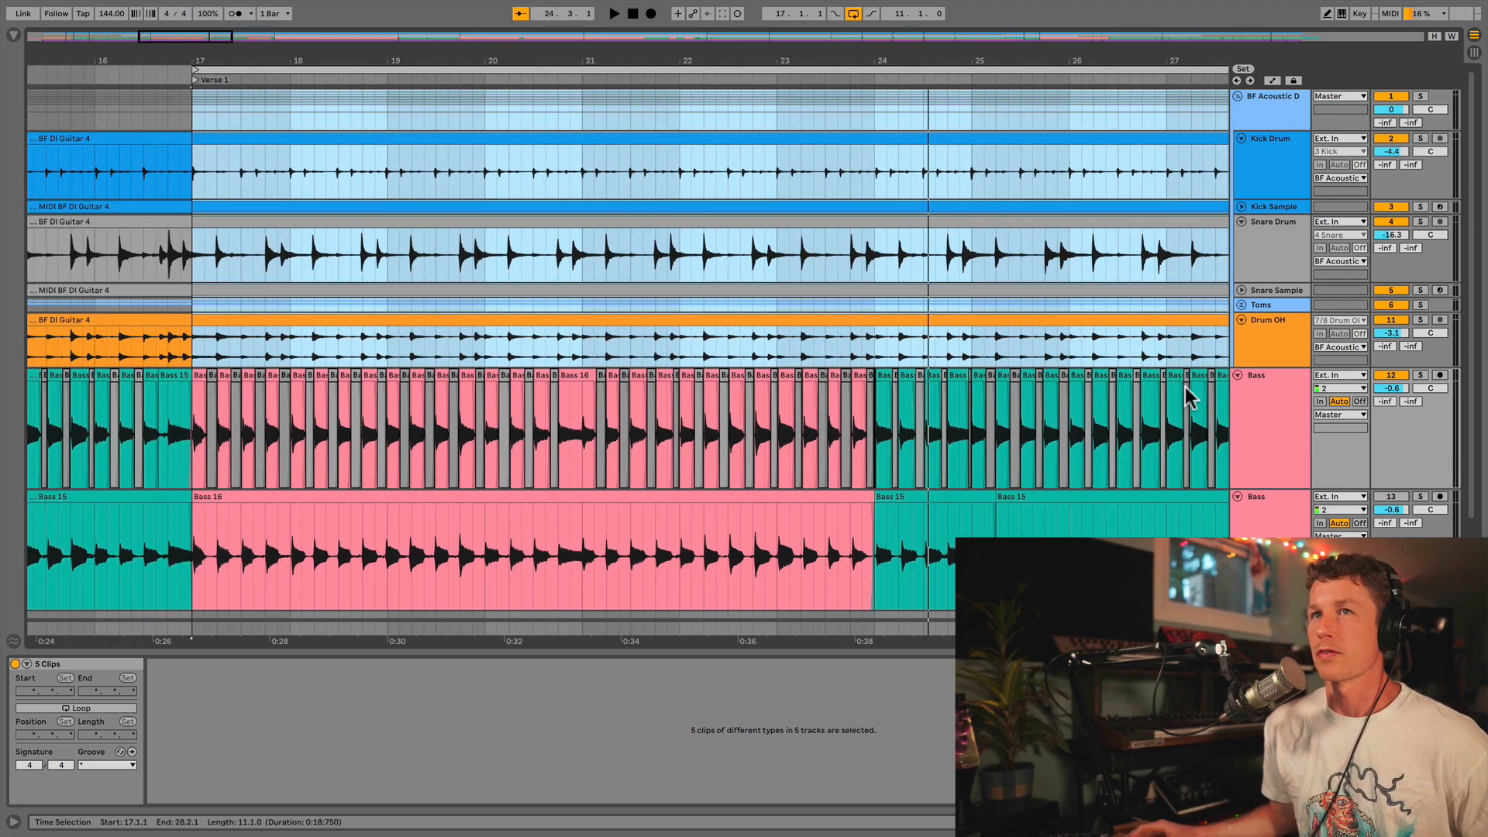
key("space")
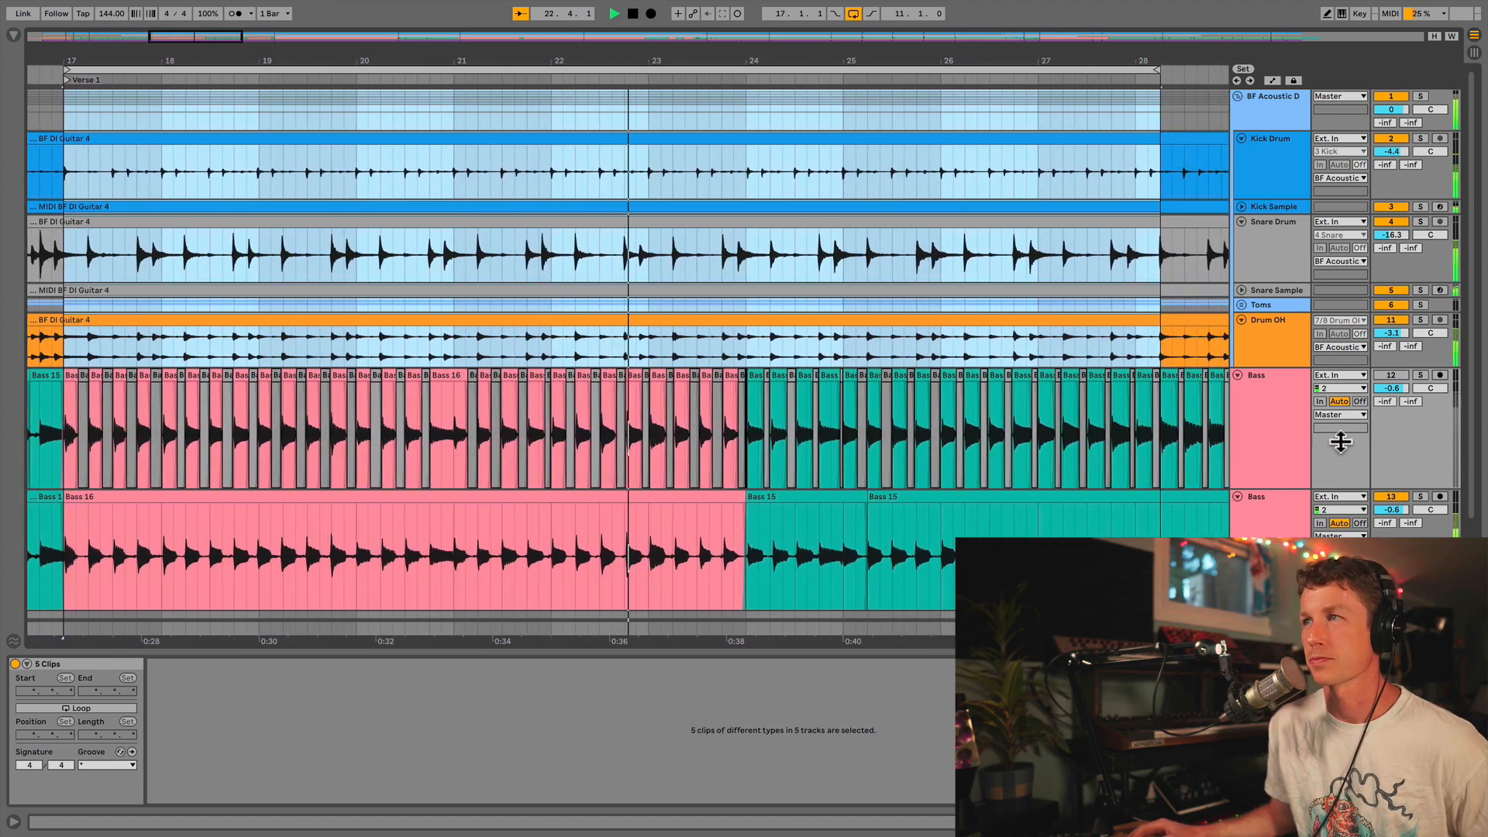
left_click(1421, 376)
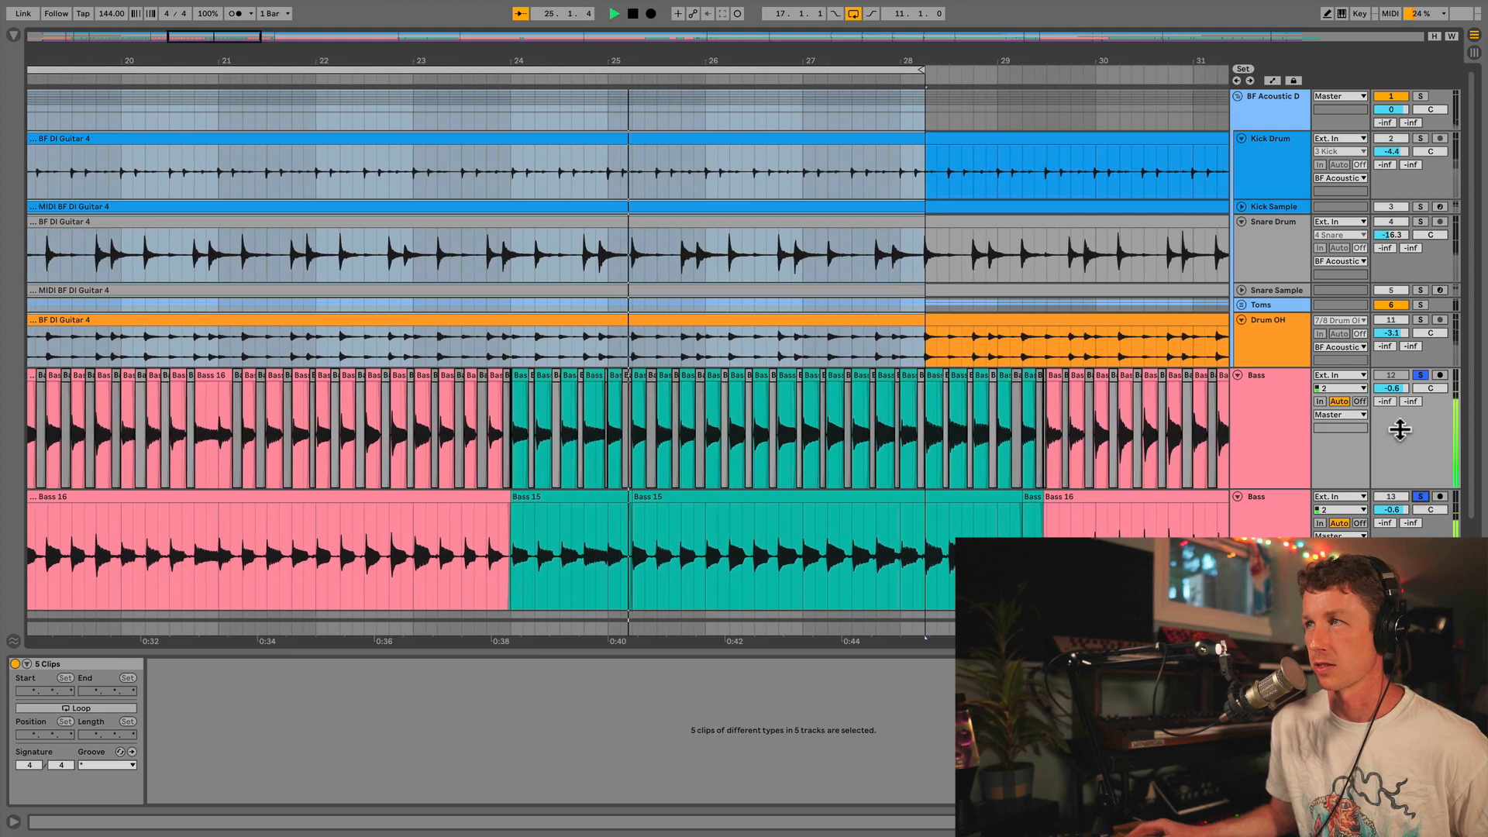
left_click(1421, 497)
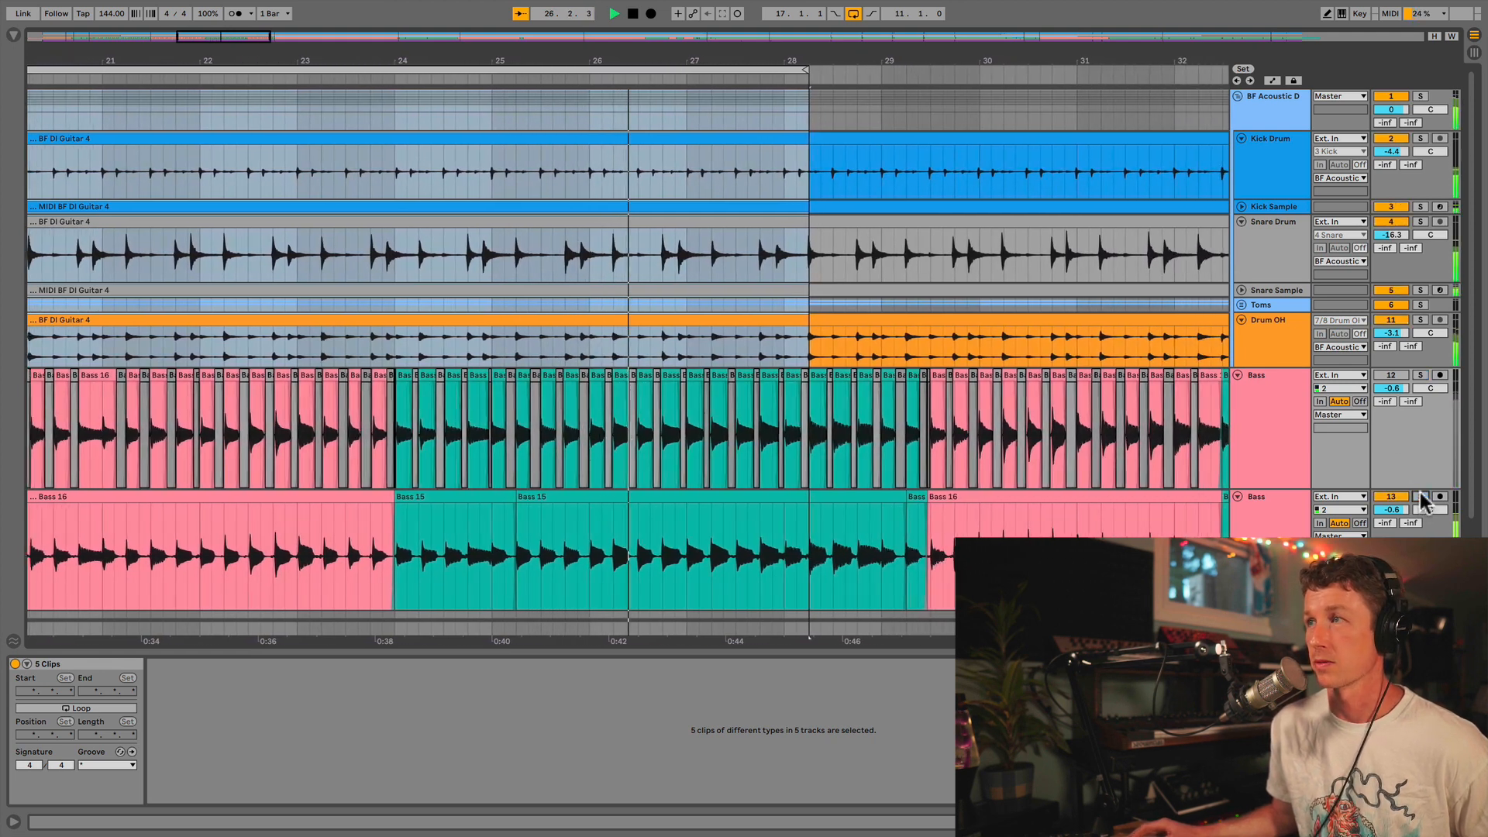
left_click(1421, 497)
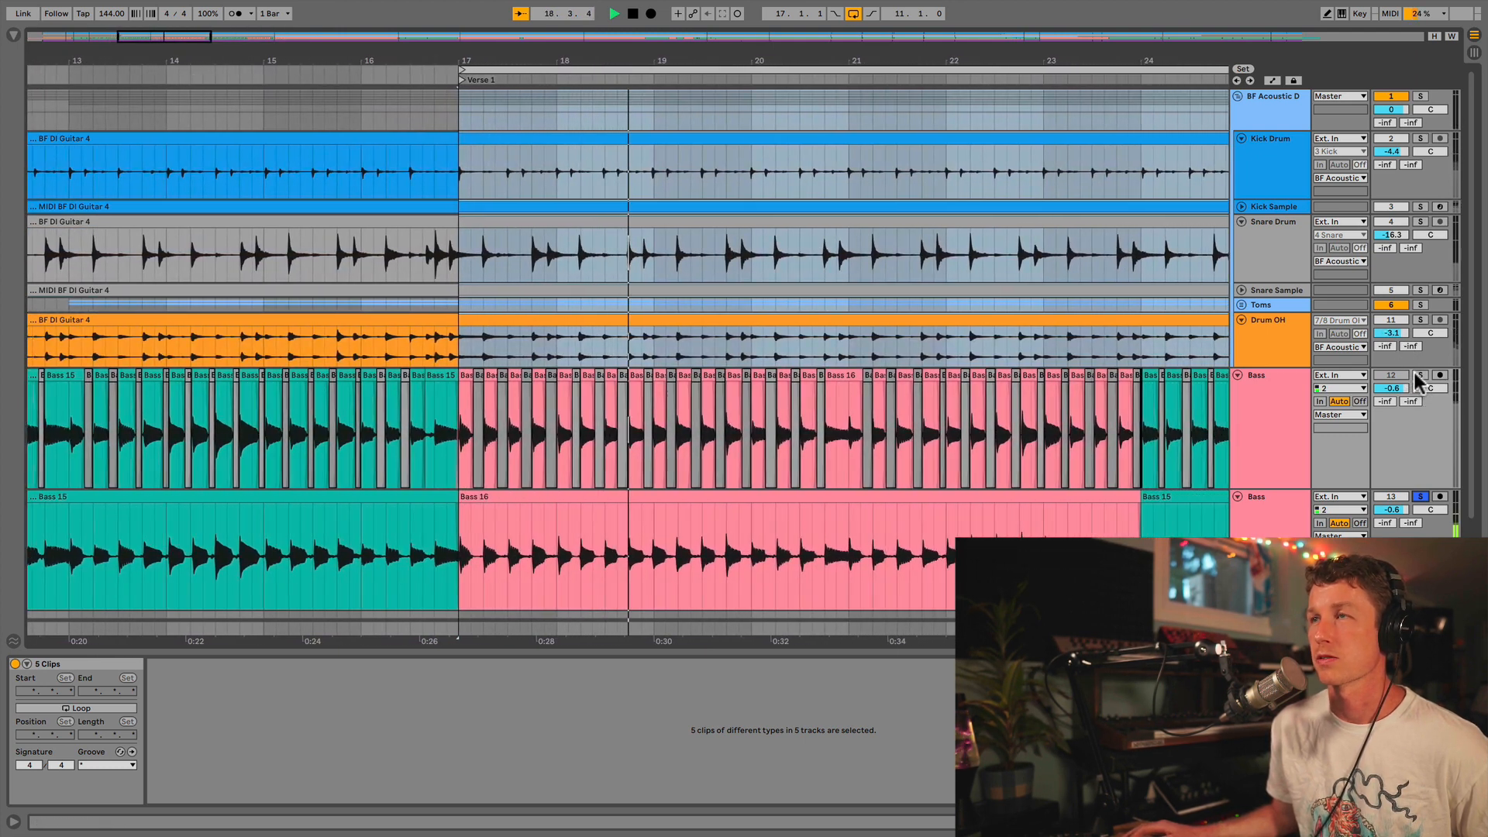
left_click(1418, 377)
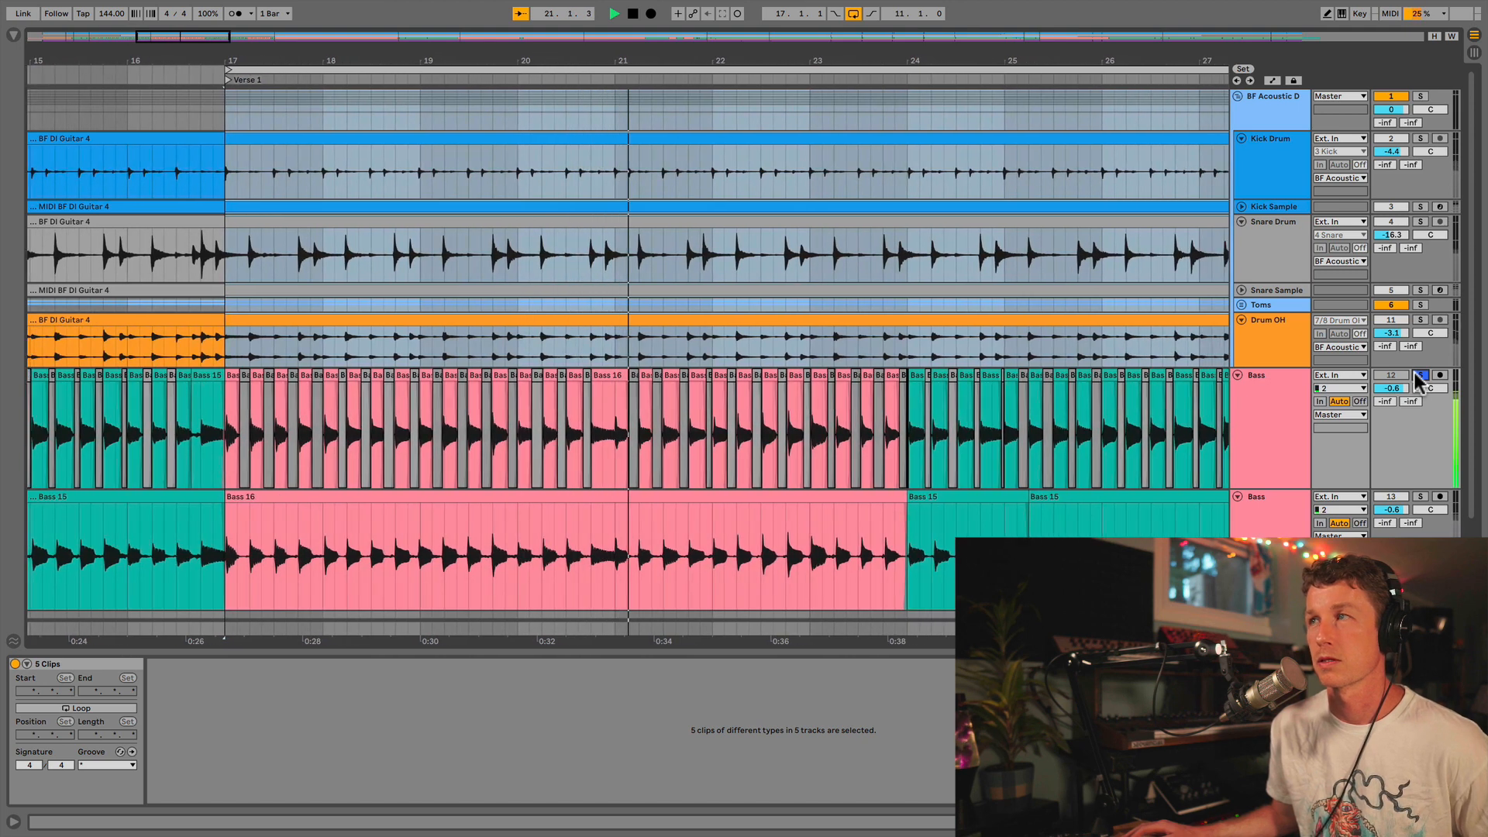
key("space")
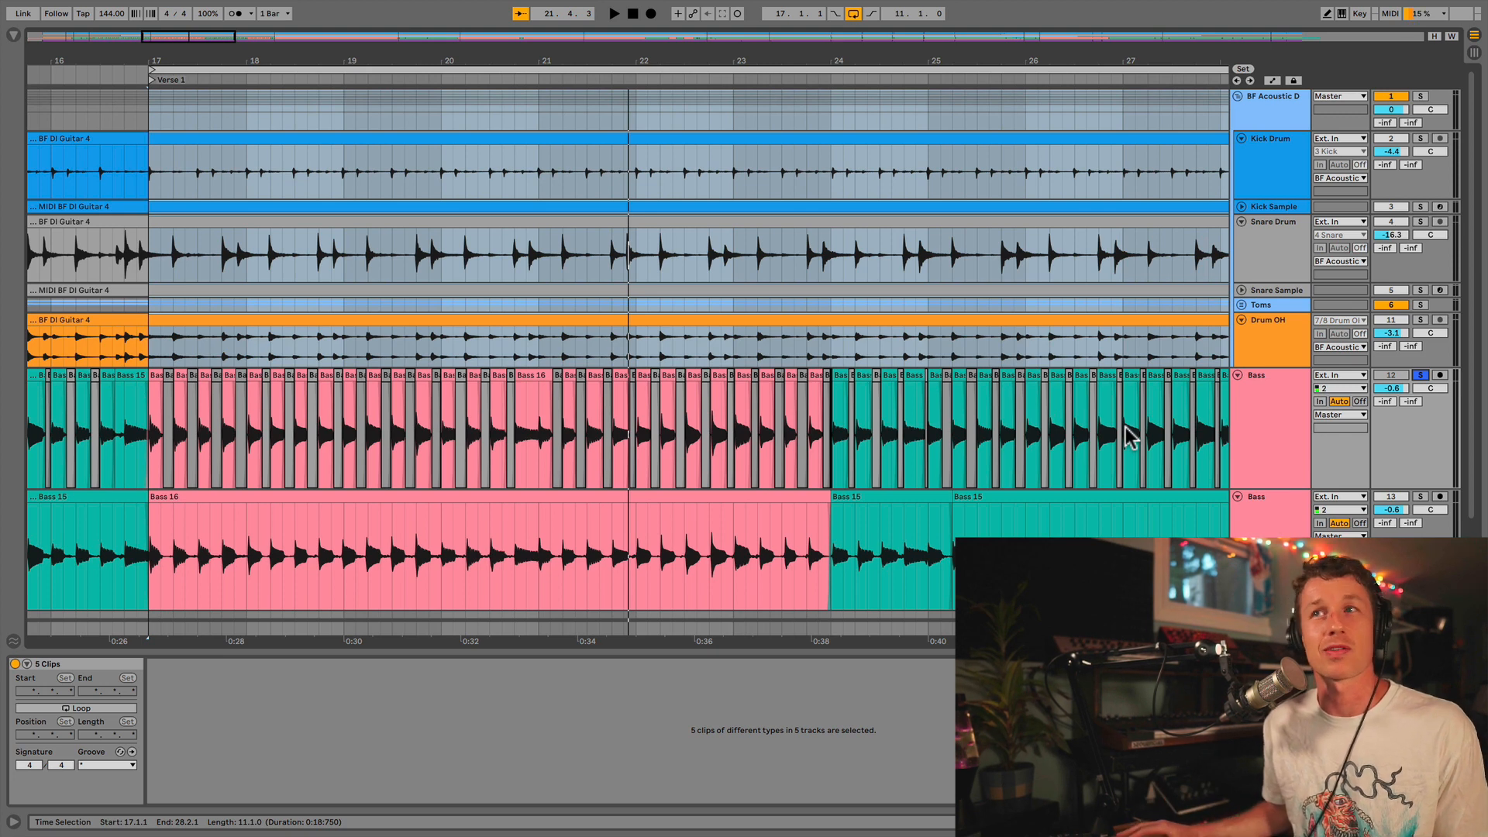
left_click_drag(658, 67, 659, 147)
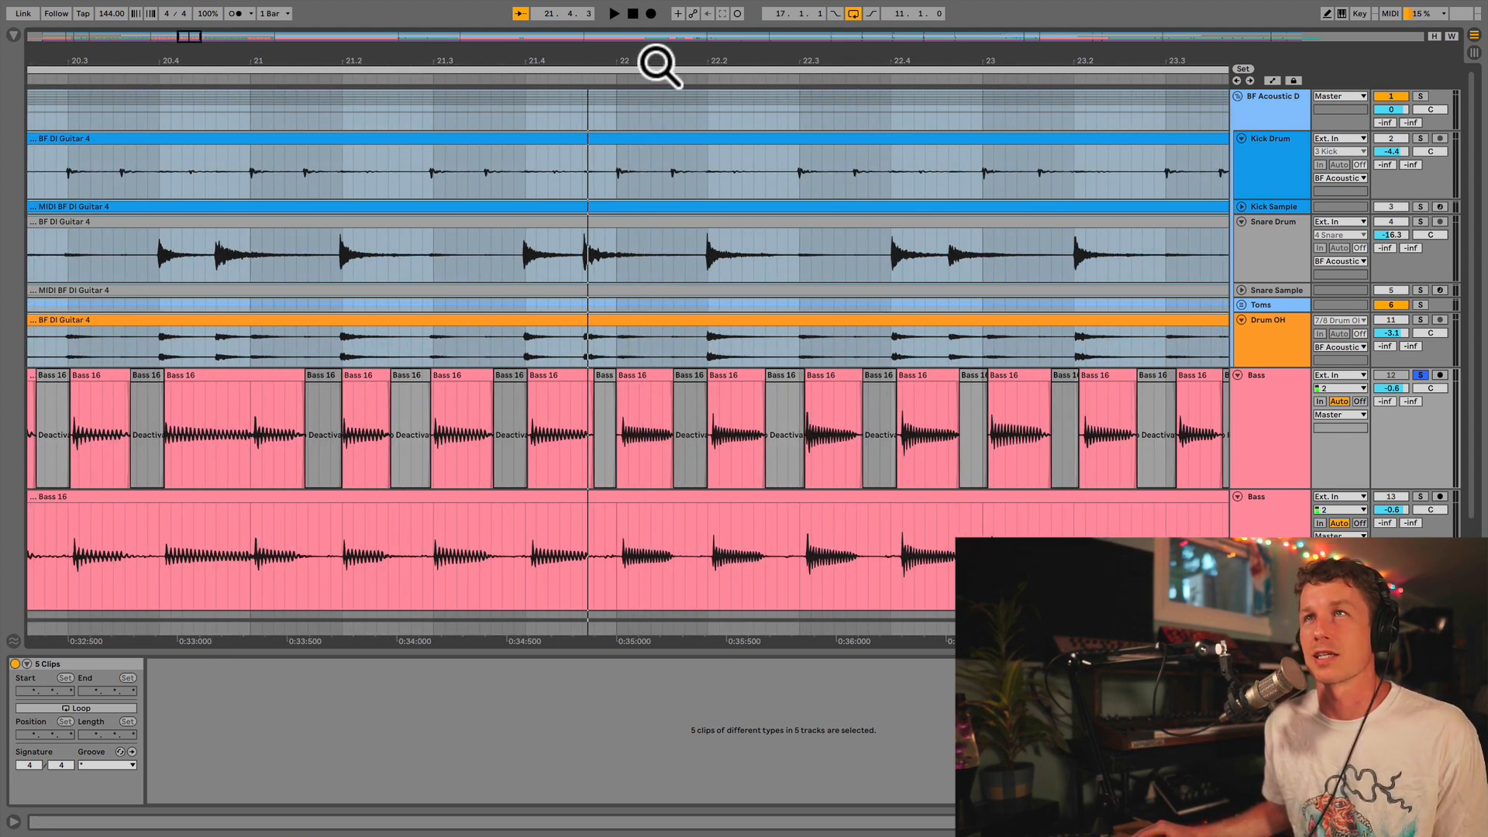
left_click_drag(658, 65, 658, 11)
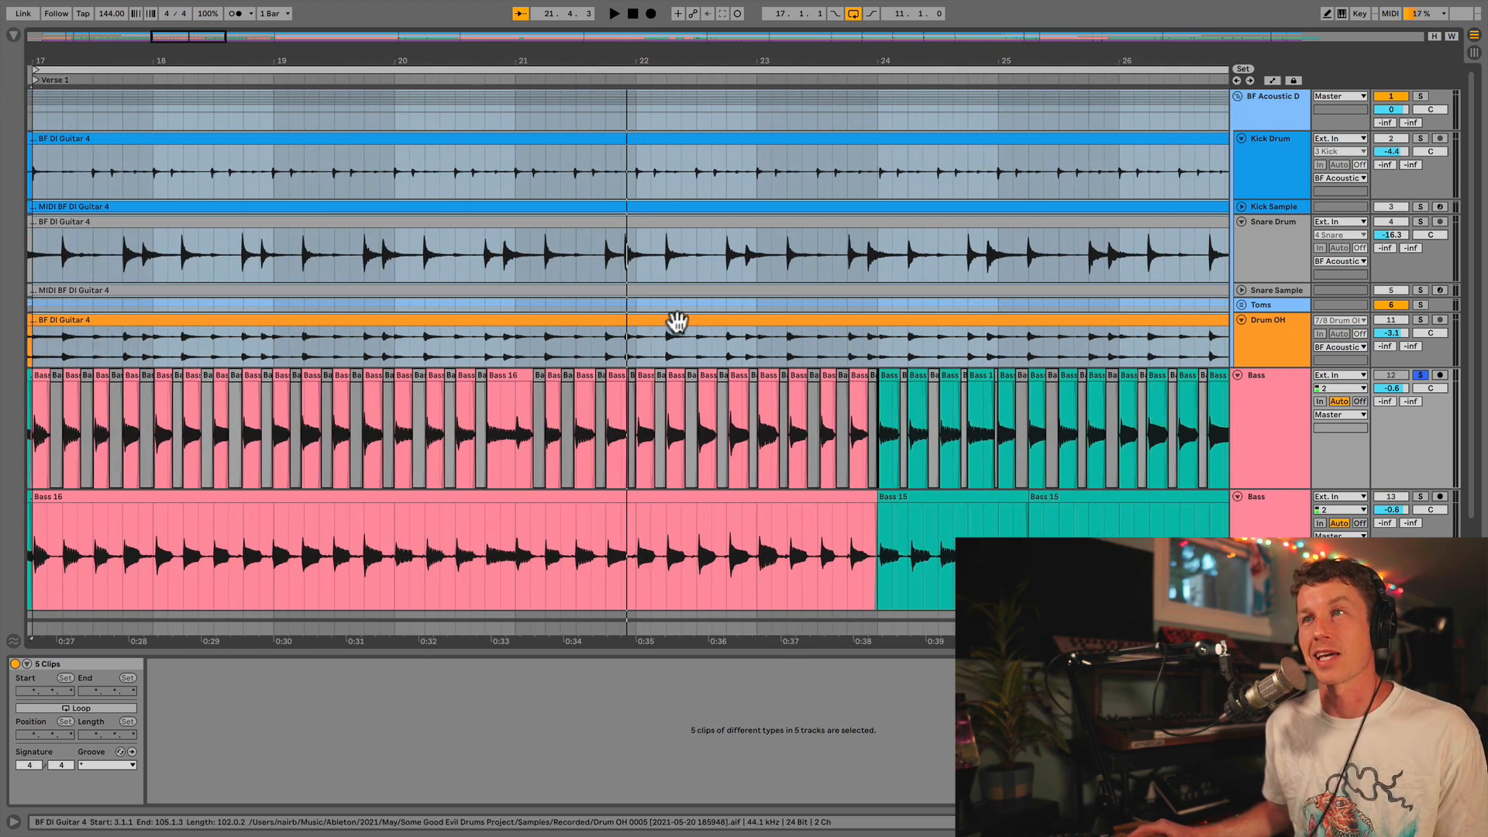